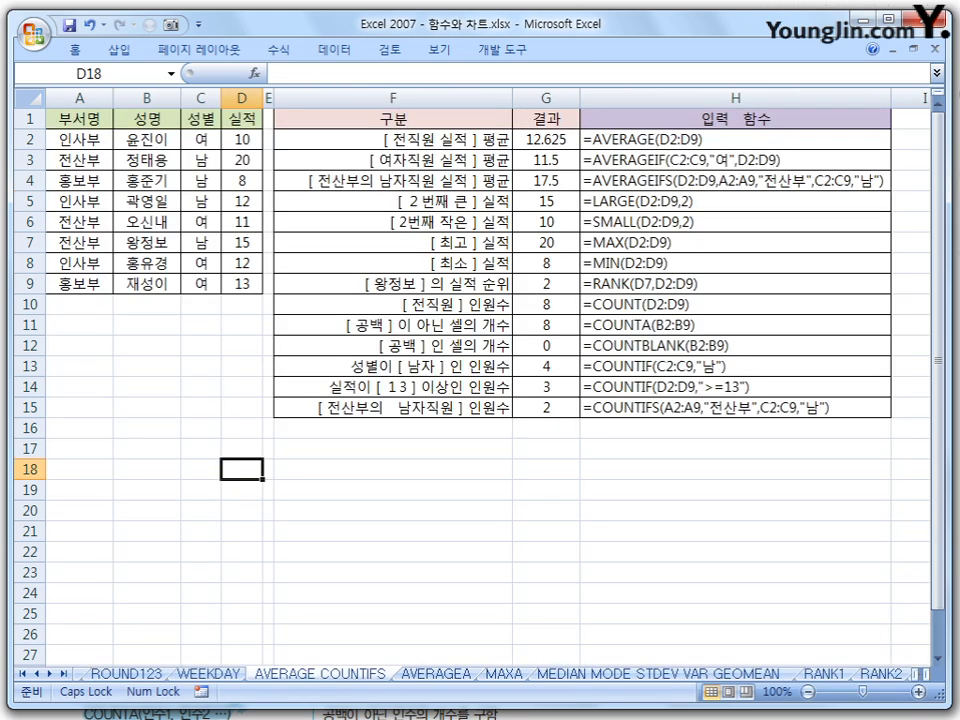
- Examine the AVERAGE example in H2, marking its D2:D9 range, the matching performance data, the function name and the result in G2
click(620, 145)
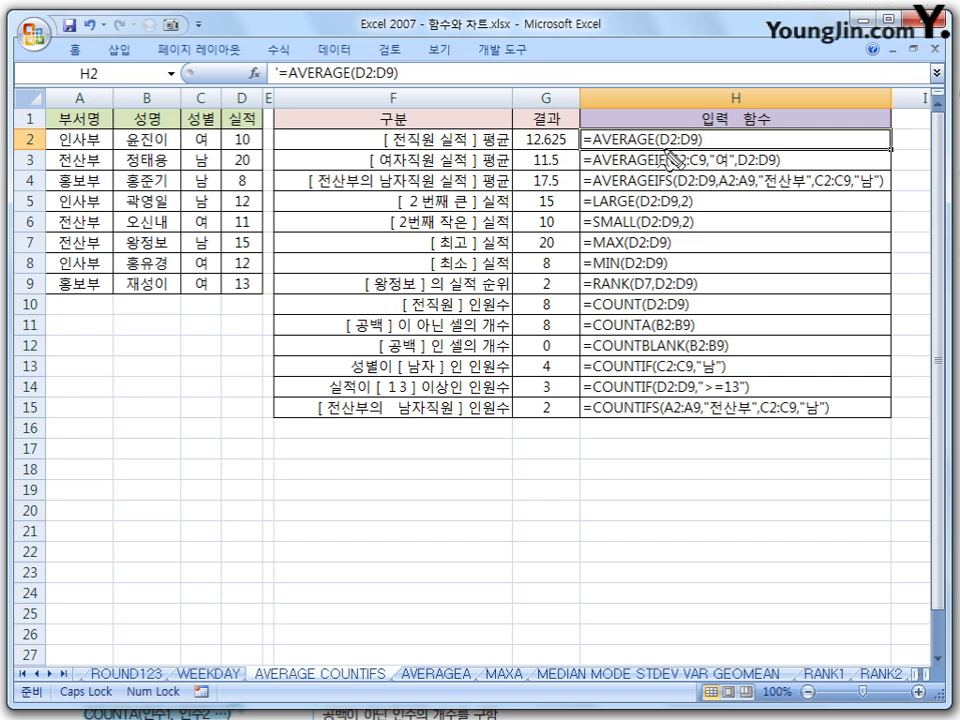
drag(641, 147, 603, 147)
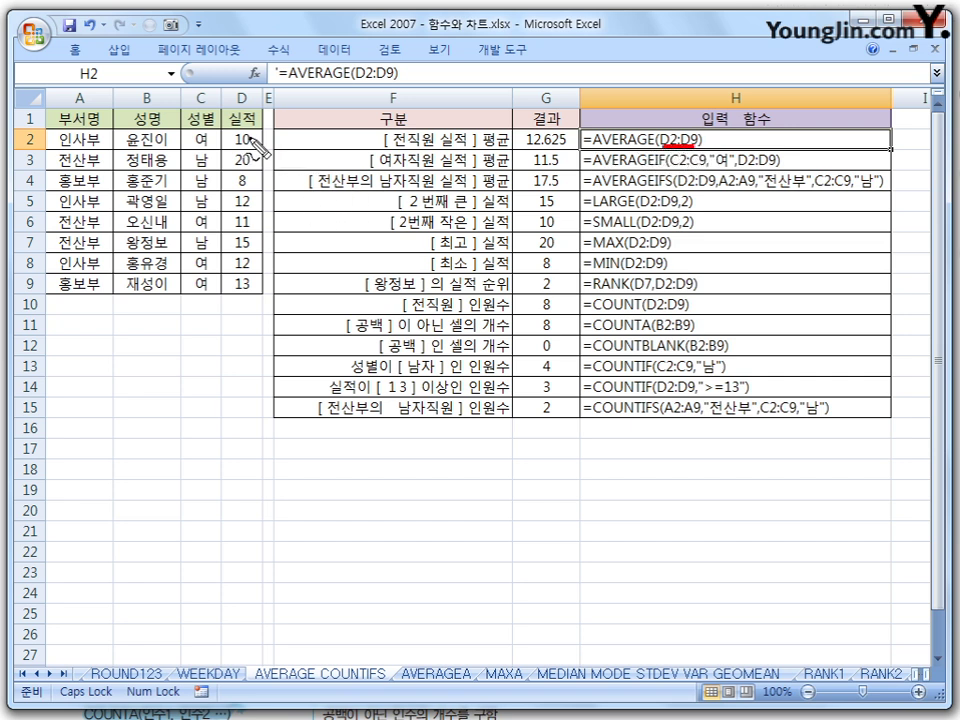
mouse_move(253, 133)
mouse_down()
mouse_move(269, 192)
mouse_move(255, 275)
mouse_up()
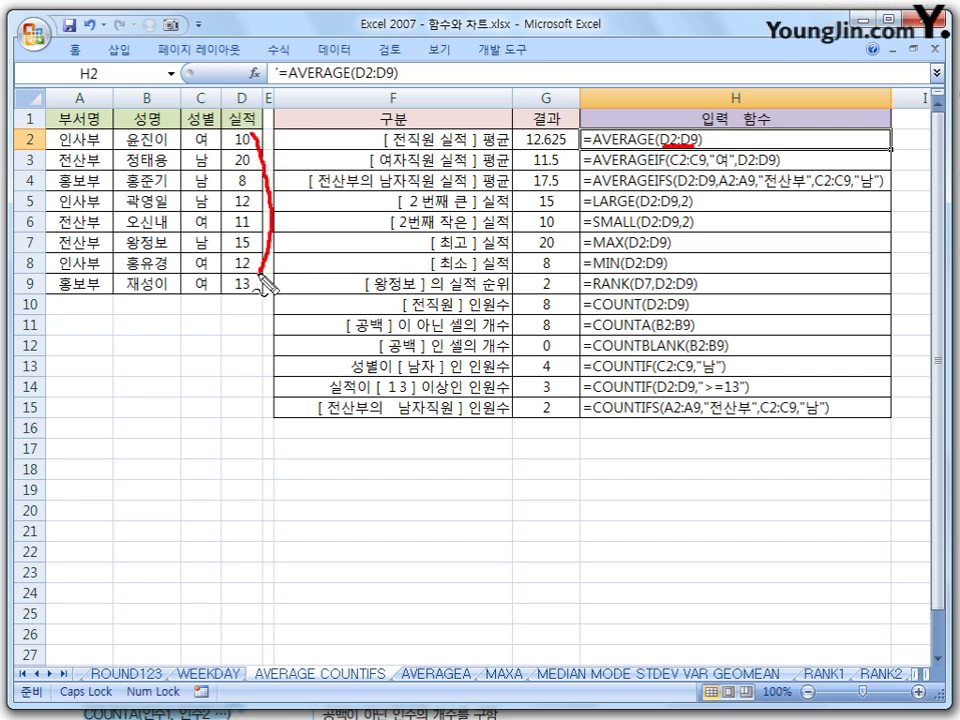
mouse_move(605, 160)
mouse_down()
mouse_move(626, 141)
mouse_move(600, 150)
mouse_up()
drag(533, 147, 560, 148)
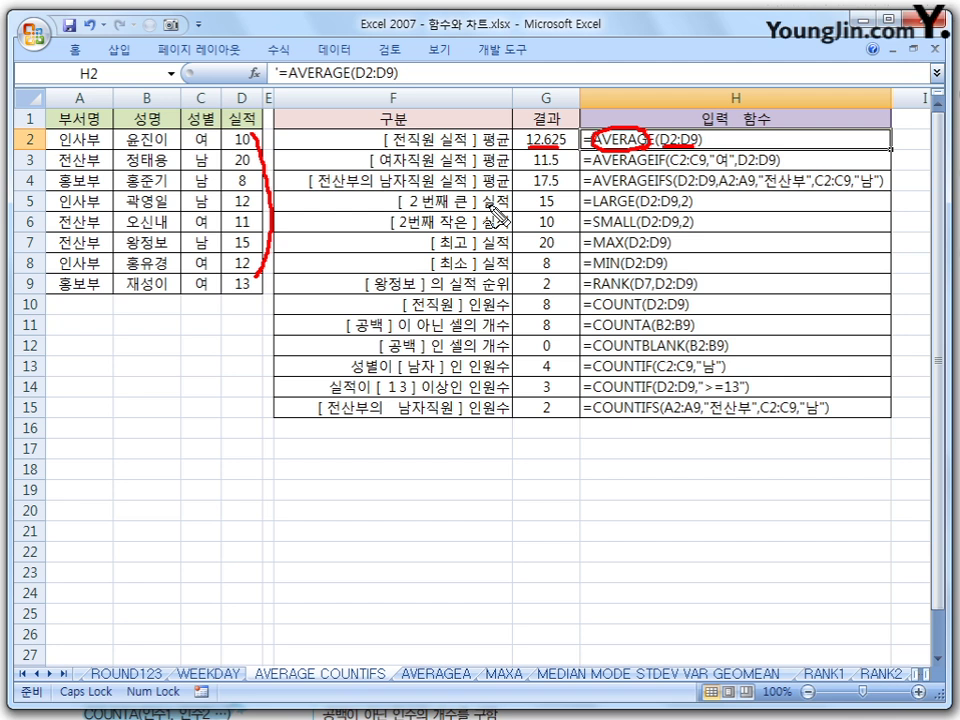
key(Escape)
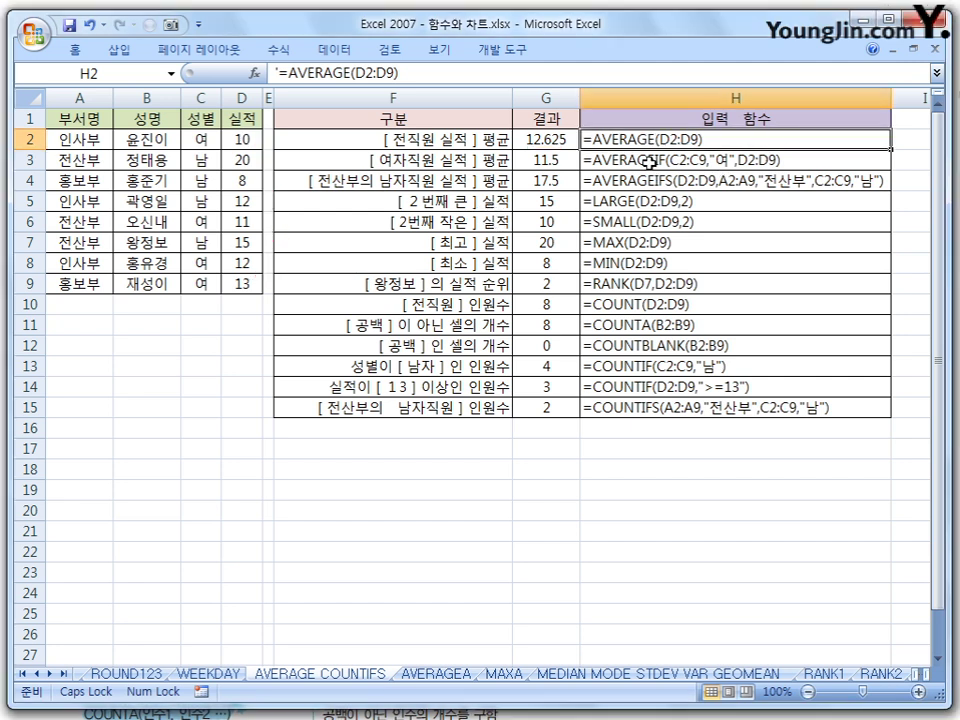
- Examine the AVERAGEIF example in H3, marking the C2:C9 criteria range, the "여" condition and the D2:D9 average range
click(605, 166)
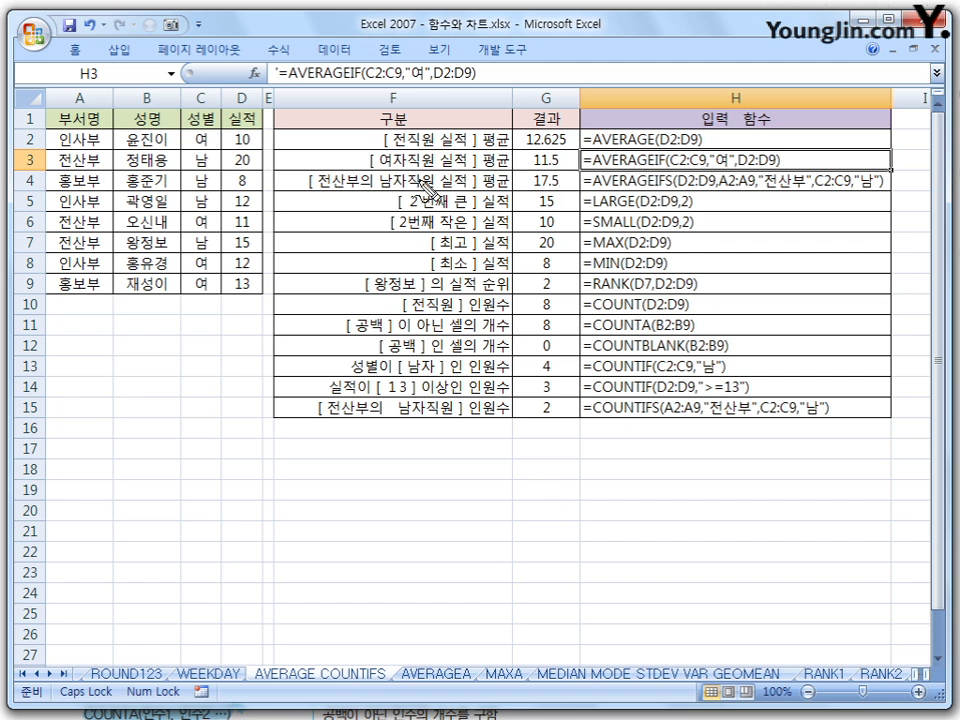
mouse_move(383, 170)
mouse_down()
mouse_move(458, 177)
mouse_move(497, 165)
mouse_up()
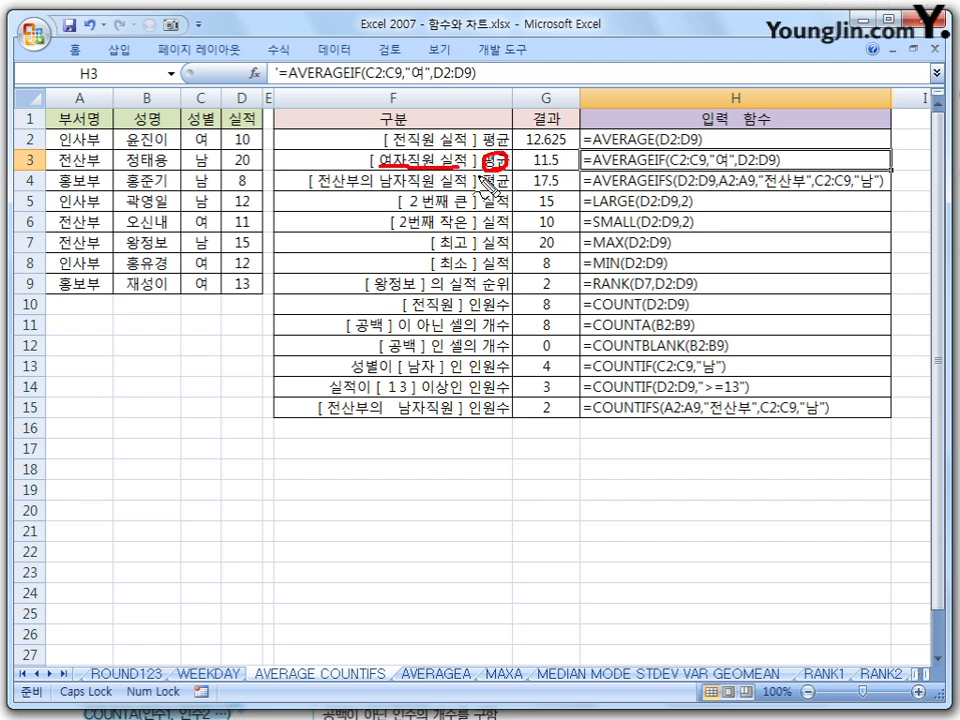
mouse_move(584, 170)
mouse_down()
mouse_move(658, 172)
mouse_move(677, 159)
mouse_up()
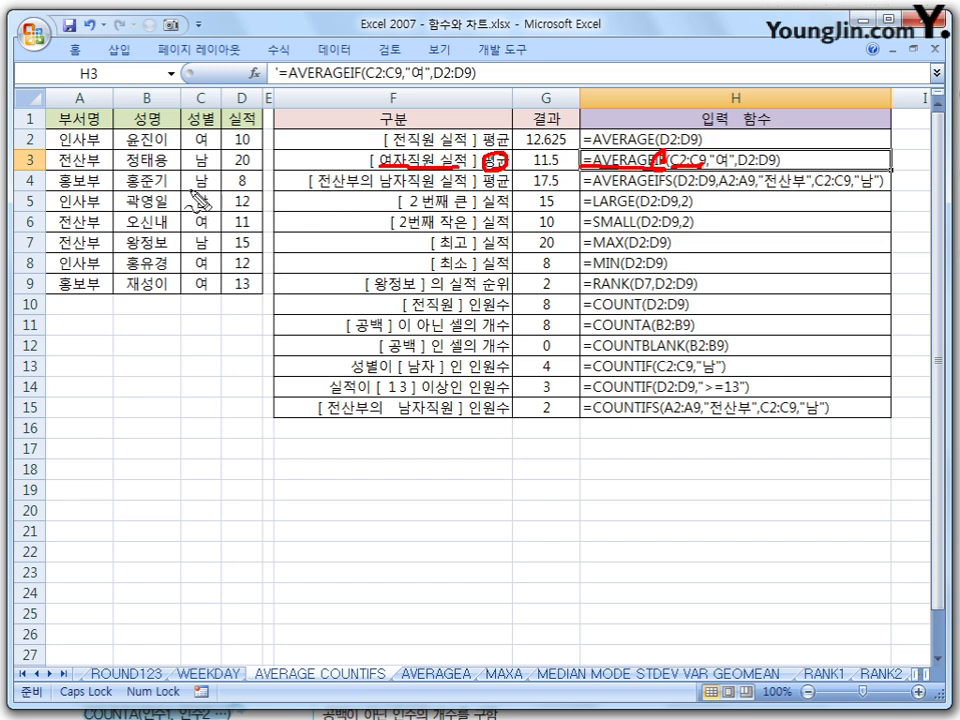
mouse_move(206, 136)
mouse_down()
mouse_move(225, 170)
mouse_move(200, 278)
mouse_up()
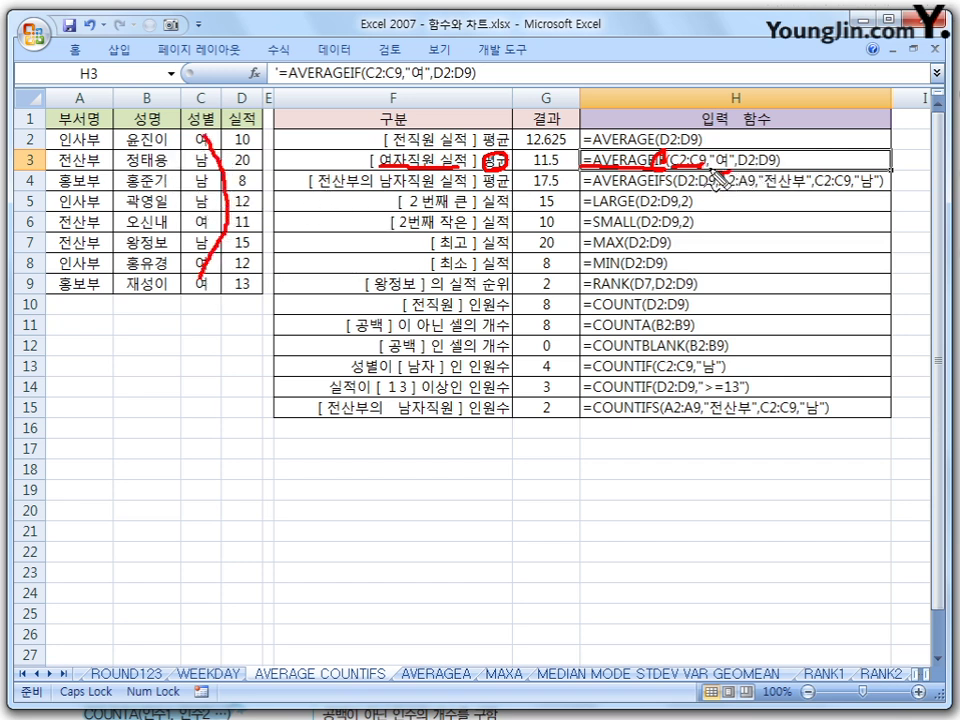
mouse_move(730, 150)
mouse_down()
mouse_move(714, 172)
mouse_move(733, 152)
mouse_move(773, 168)
mouse_up()
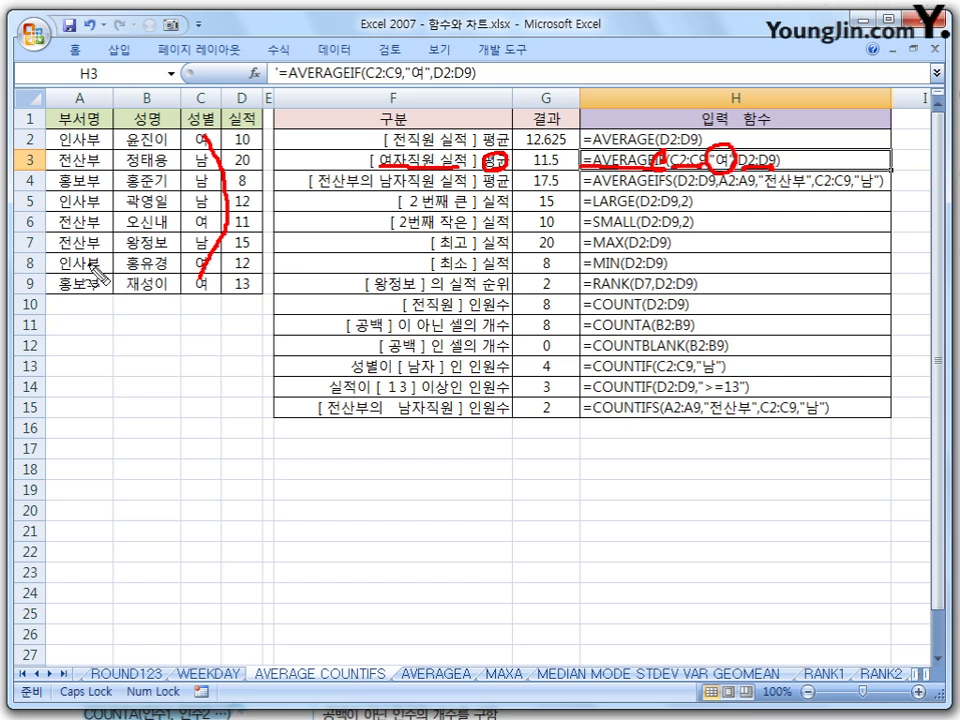
mouse_move(248, 136)
mouse_down()
mouse_move(262, 176)
mouse_move(248, 274)
mouse_up()
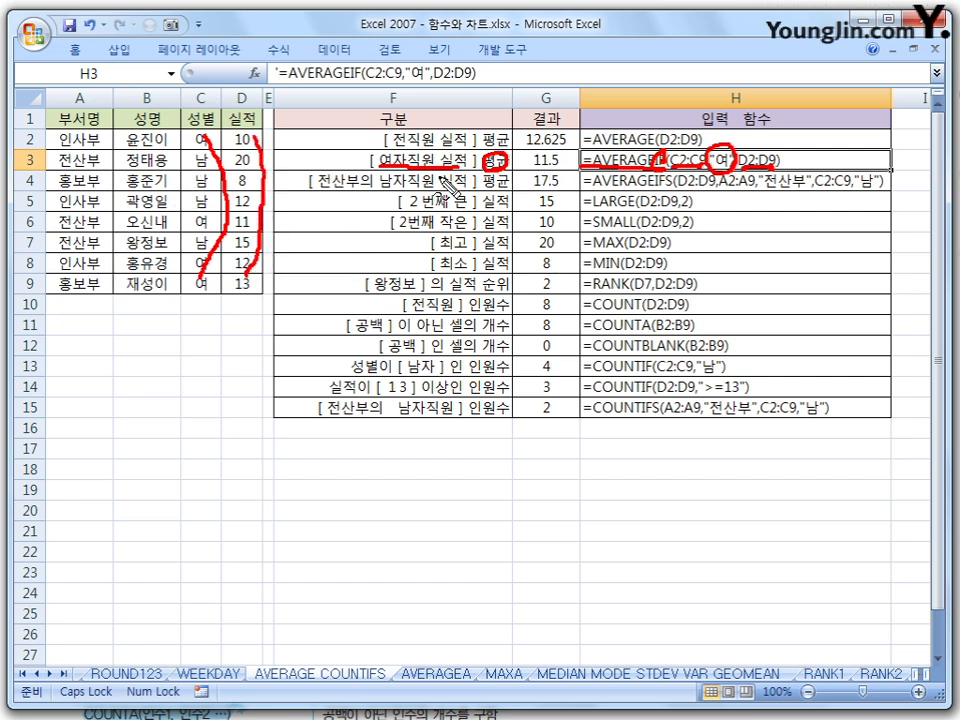
key(Escape)
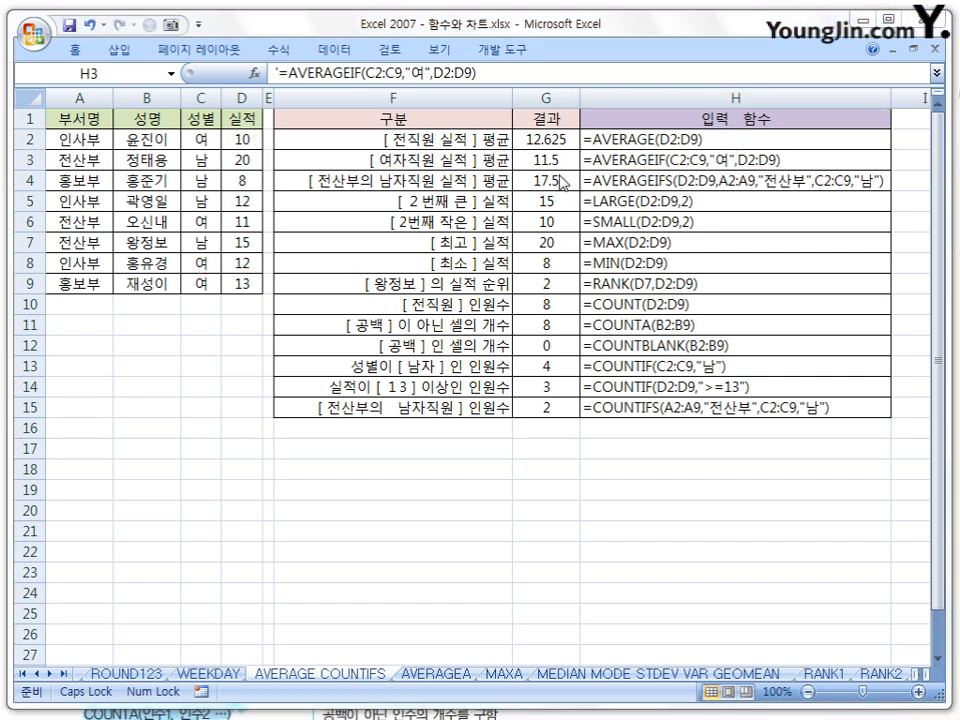
- Compare the formulas behind the all-staff average in G2 and the female-staff average in G3
click(565, 160)
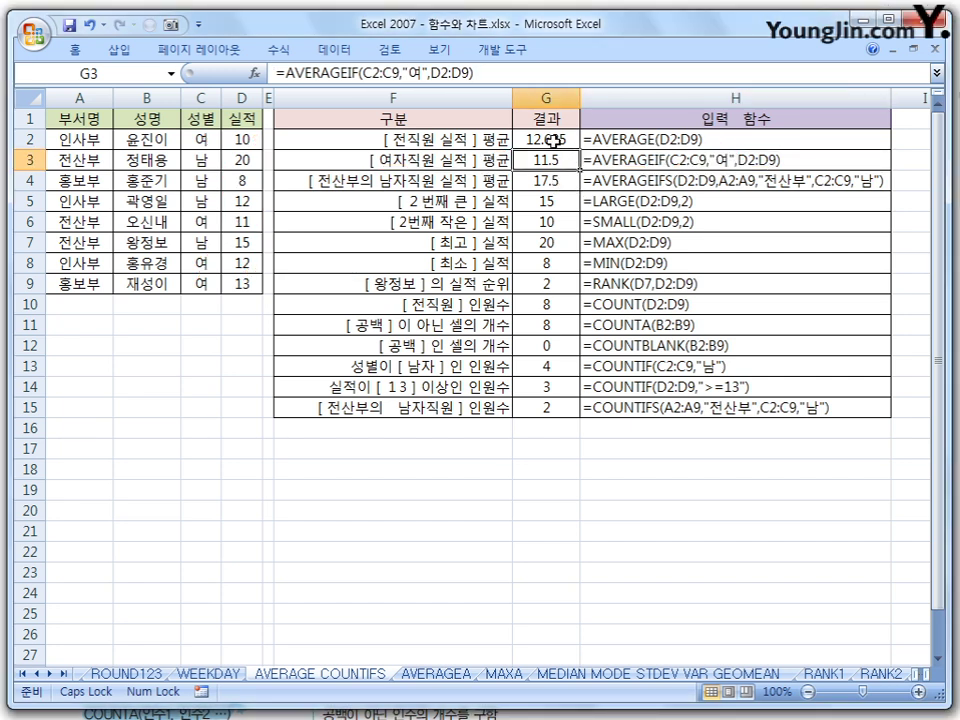
click(554, 140)
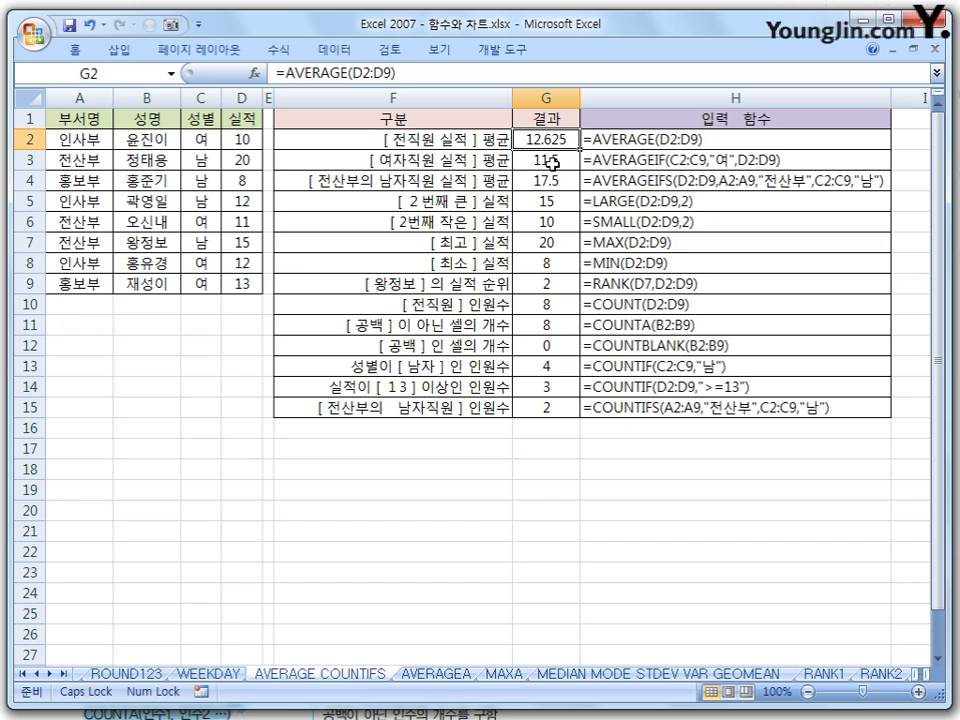
click(552, 162)
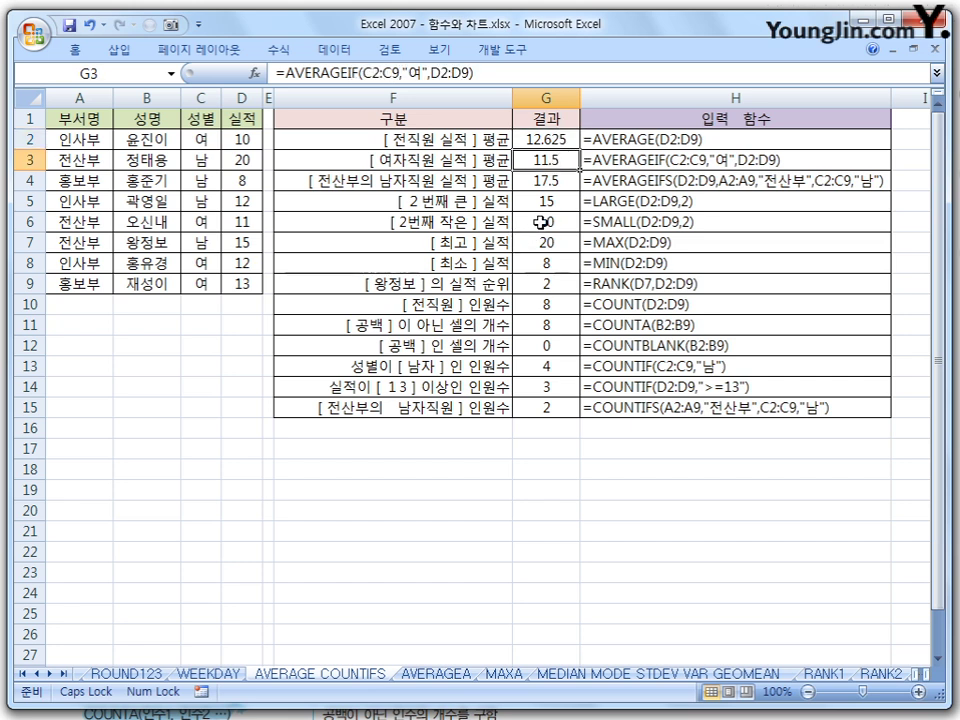
- Examine the AVERAGEIFS example in H4, marking the D2:D9 average range and the A2:A9 "전산부" and C2:C9 "남" conditions
click(608, 186)
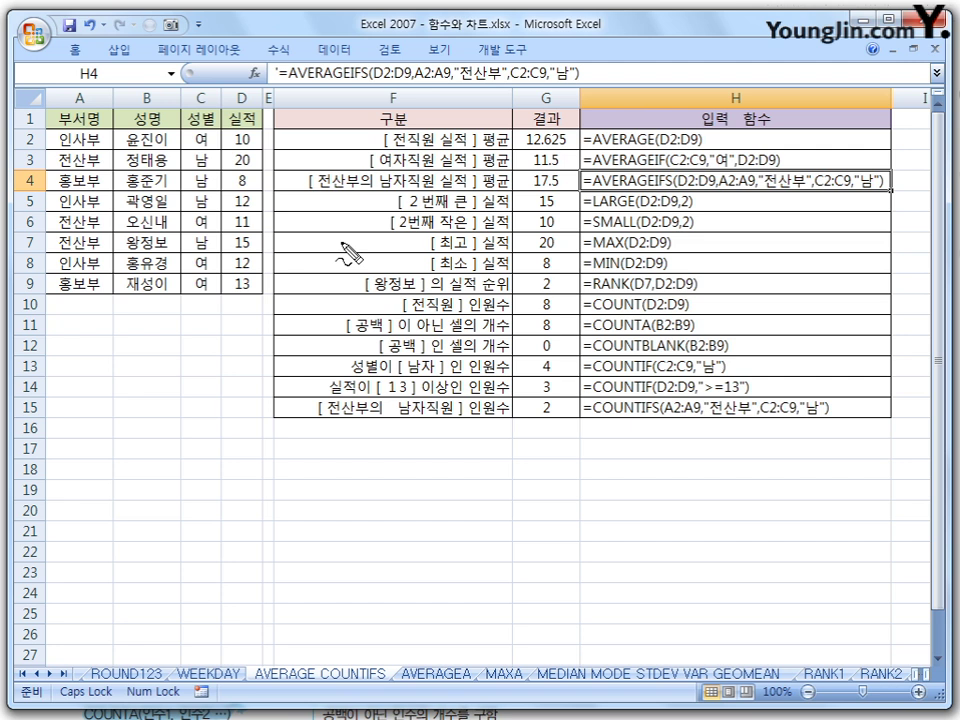
drag(684, 188, 779, 193)
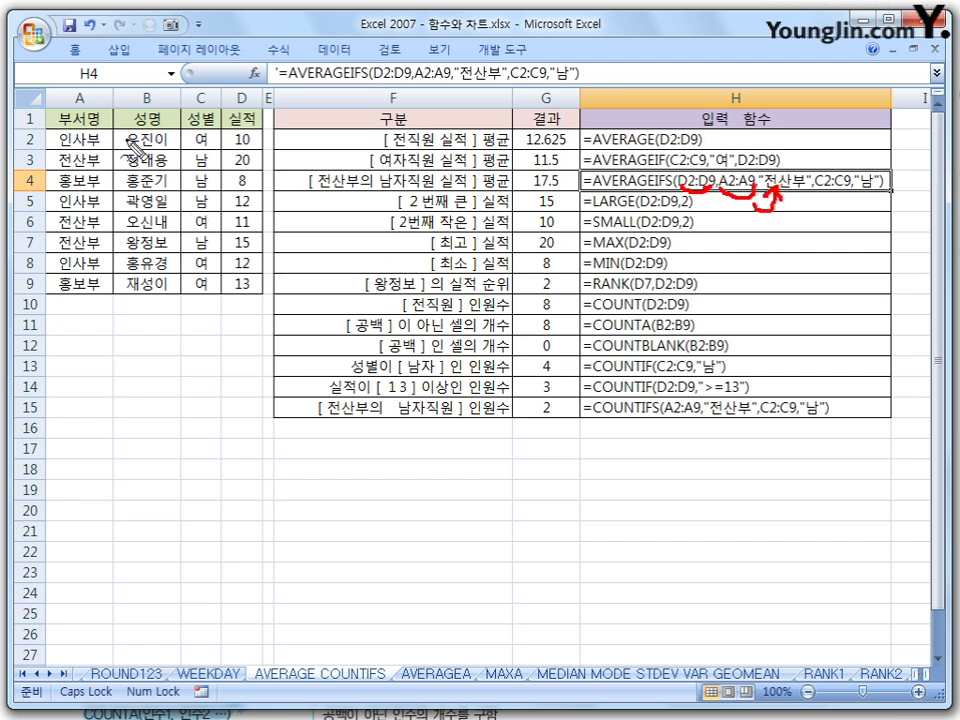
mouse_move(90, 128)
mouse_down()
mouse_move(105, 172)
mouse_move(95, 284)
mouse_up()
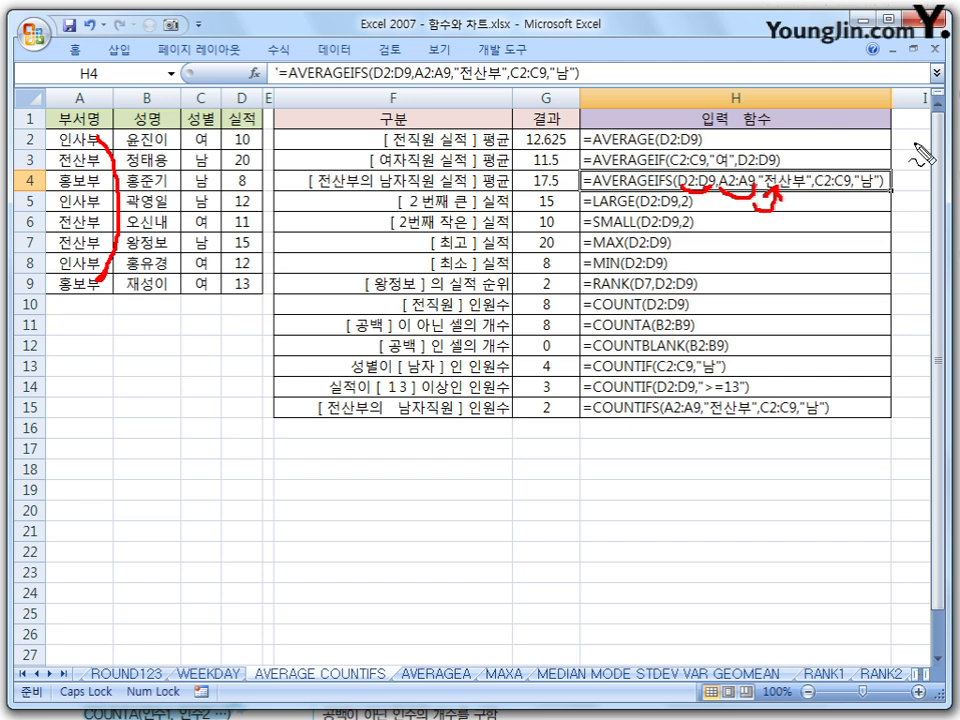
drag(815, 196, 852, 194)
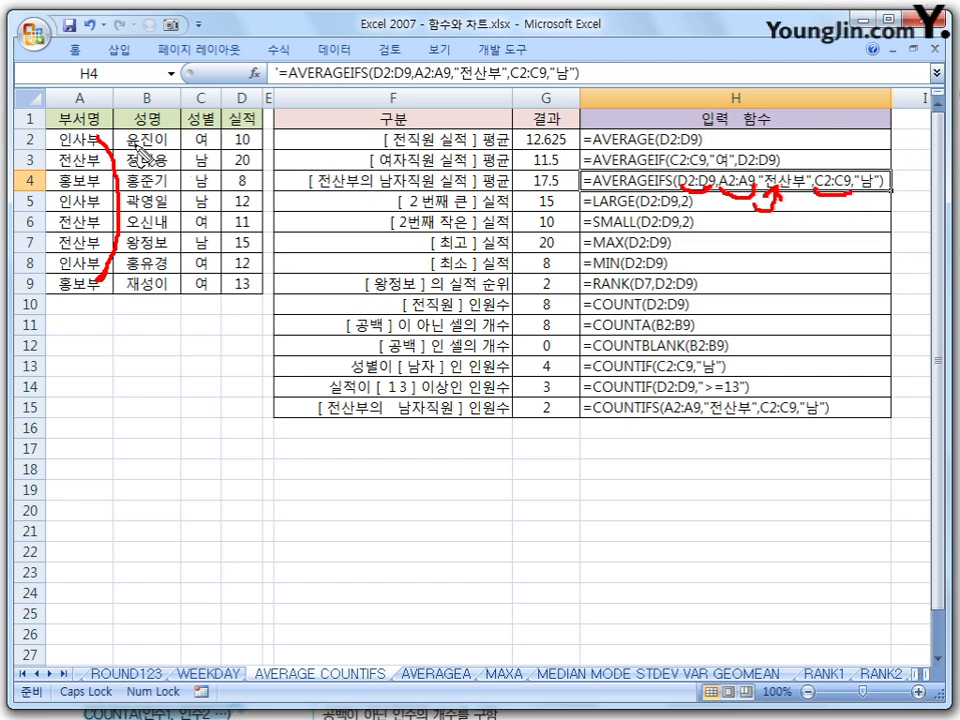
mouse_move(200, 138)
mouse_down()
mouse_move(222, 214)
mouse_move(215, 287)
mouse_up()
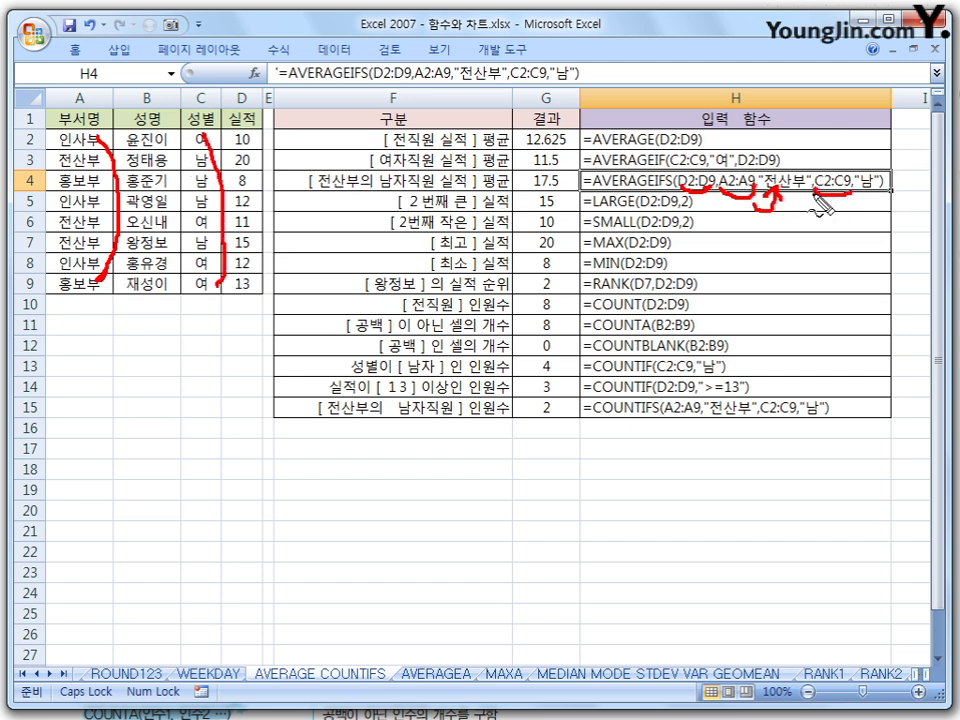
mouse_move(385, 174)
mouse_down()
mouse_move(399, 190)
mouse_move(345, 178)
mouse_up()
drag(872, 165, 870, 190)
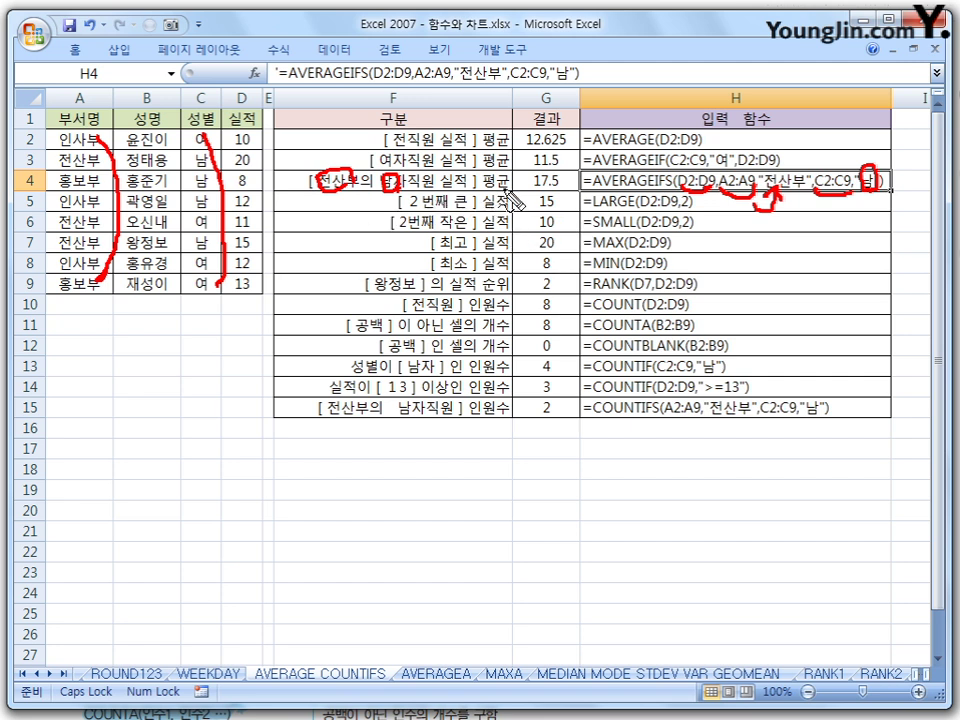
drag(500, 174, 493, 186)
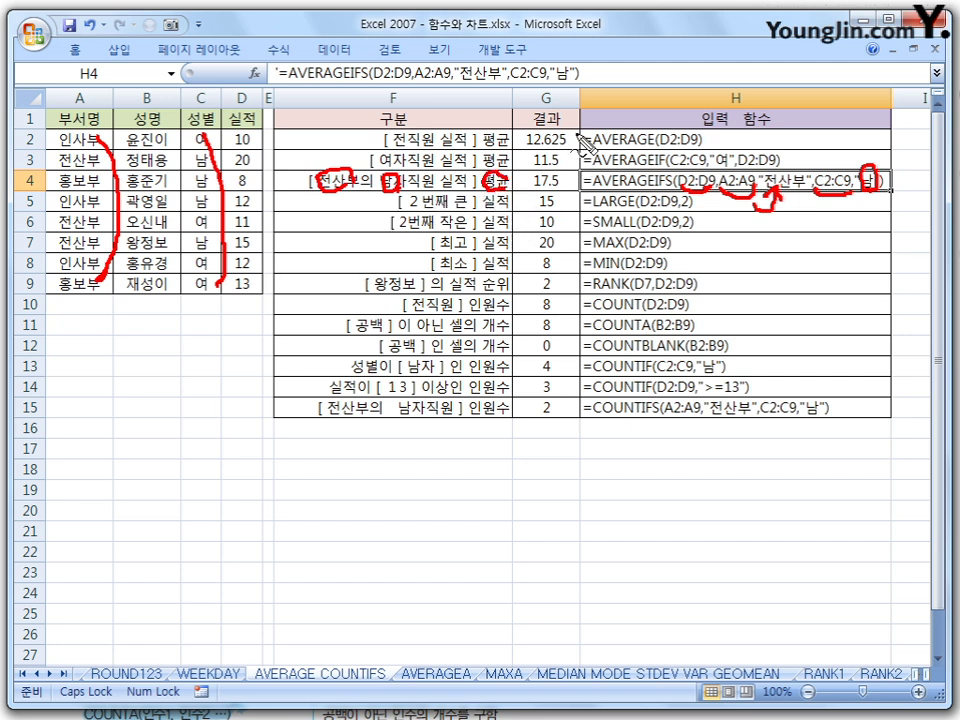
drag(574, 127, 560, 202)
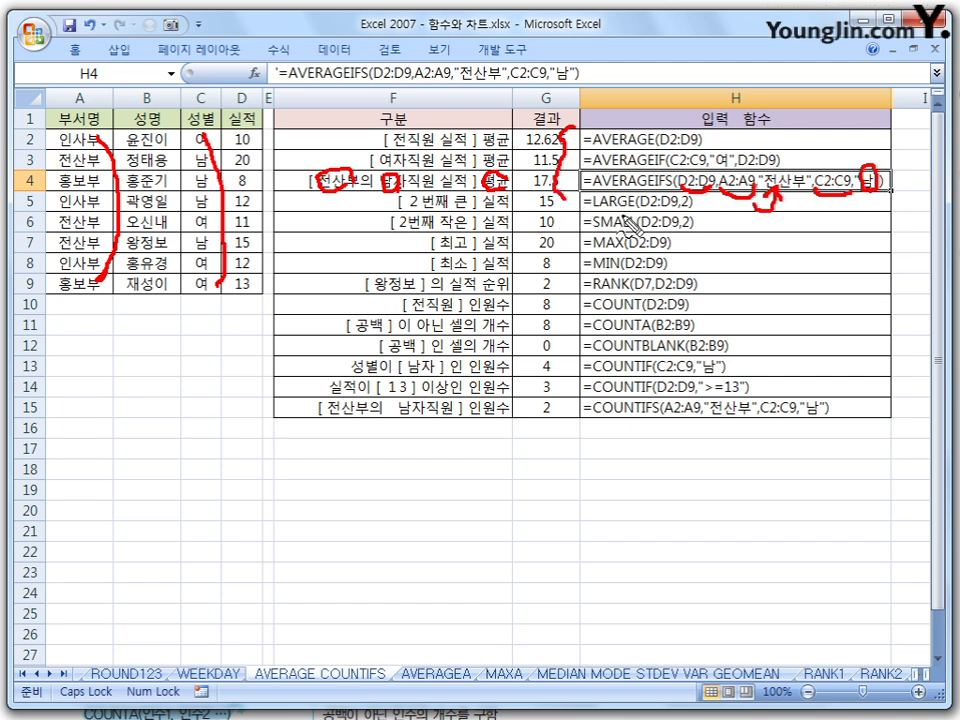
key(Escape)
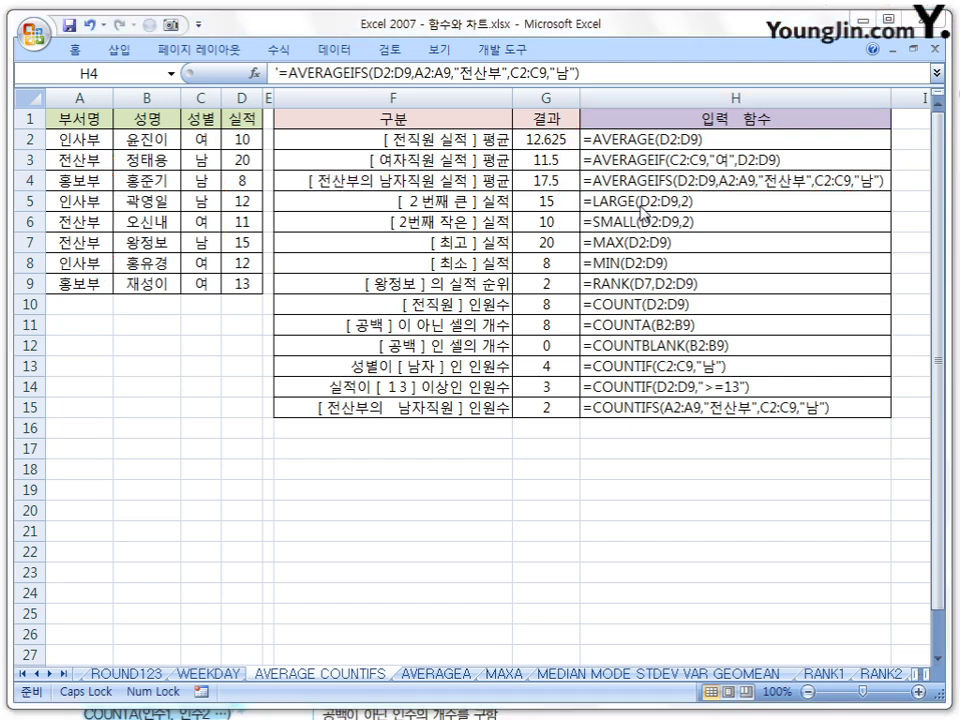
- On the AVERAGEA sheet, inspect the formula in A4 and the numeric equivalents of text, FALSE and TRUE in A8:B10
click(455, 677)
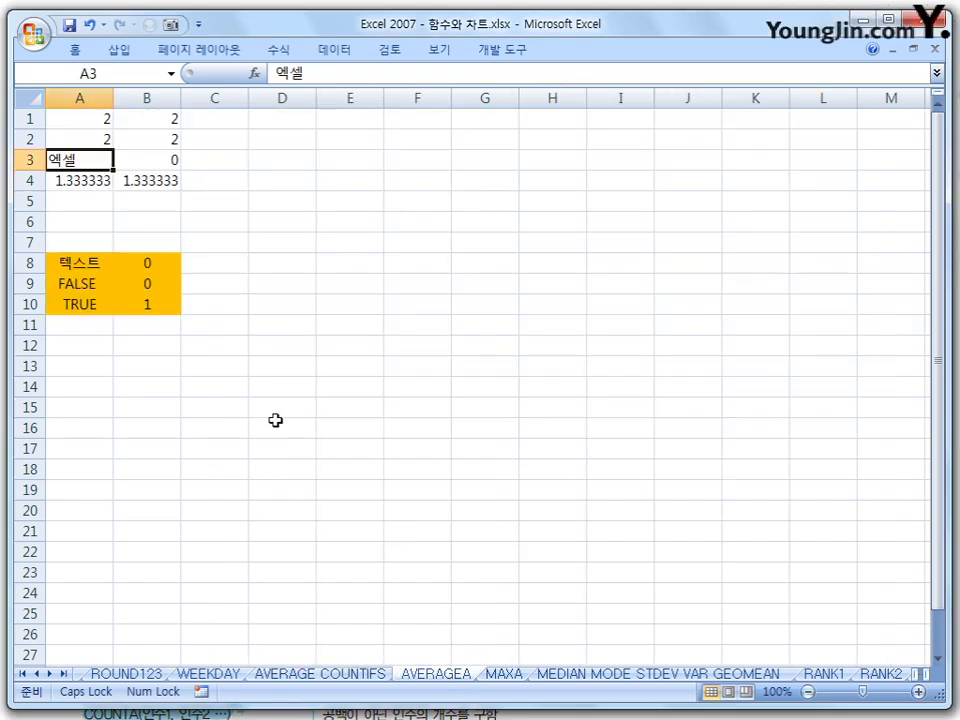
click(90, 182)
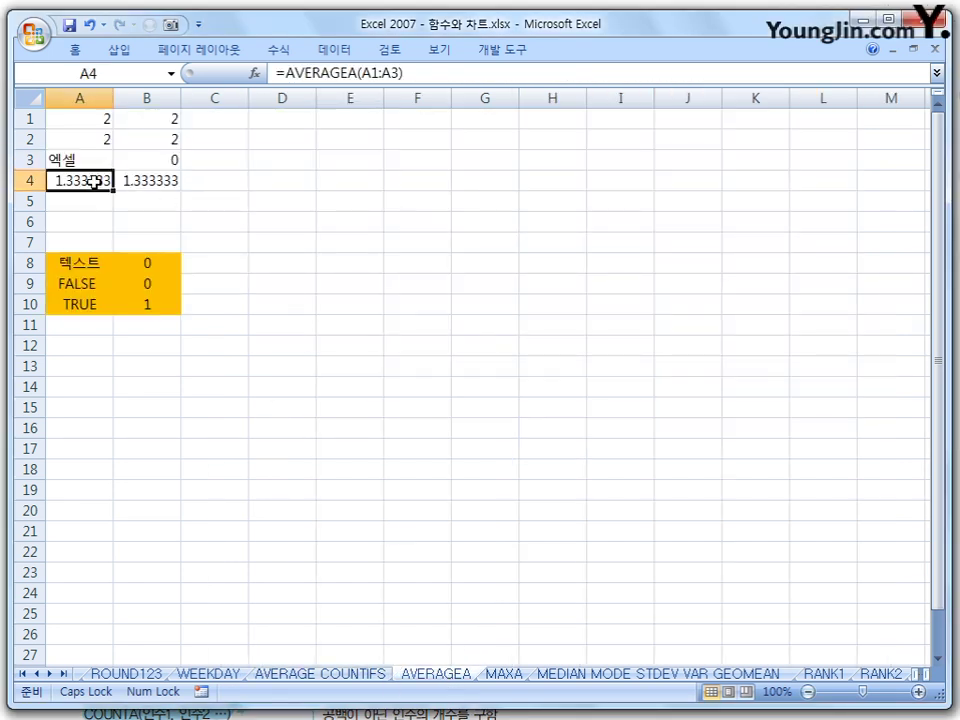
click(92, 262)
click(160, 266)
click(81, 287)
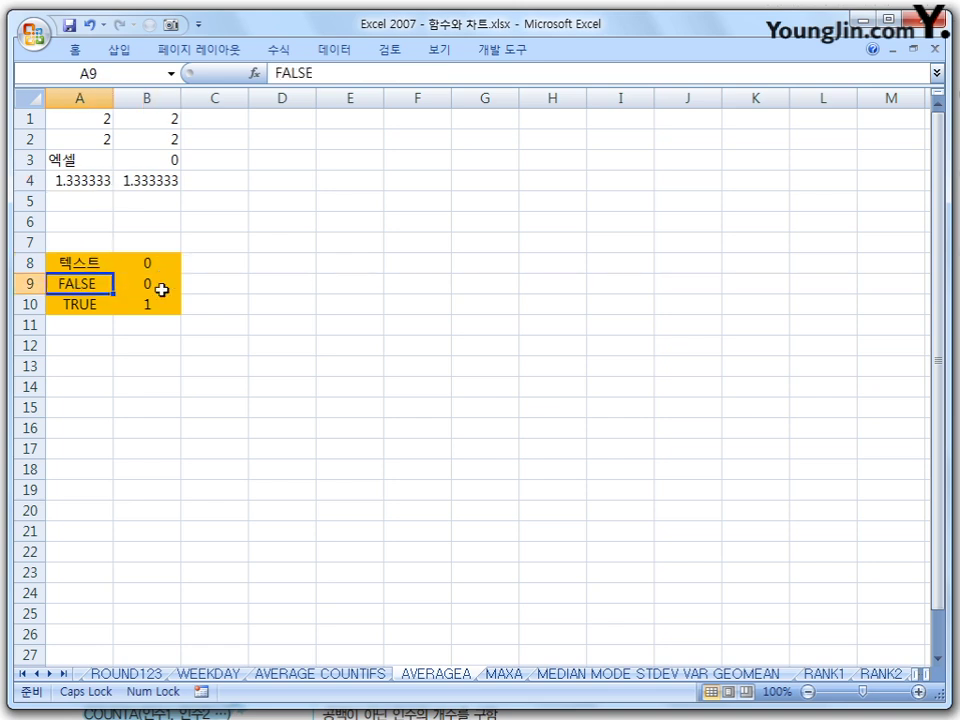
click(161, 290)
click(86, 303)
click(162, 308)
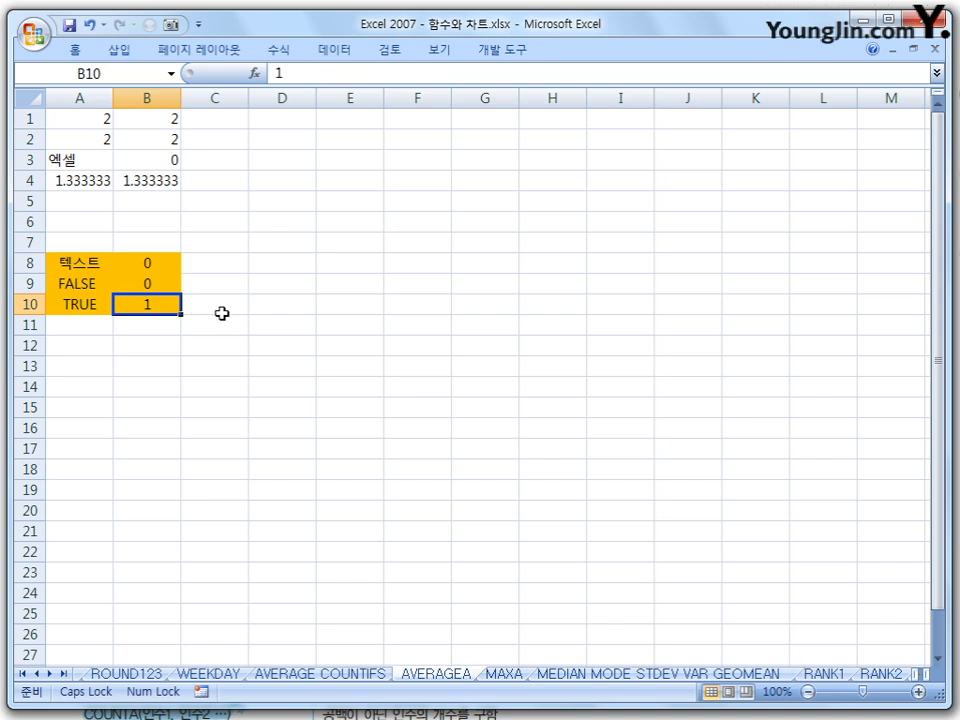
- Inspect the AVERAGE formula in B4 and its B1:B3 range, and compare it with the AVERAGEA formula in A4 and the text in A3
click(157, 185)
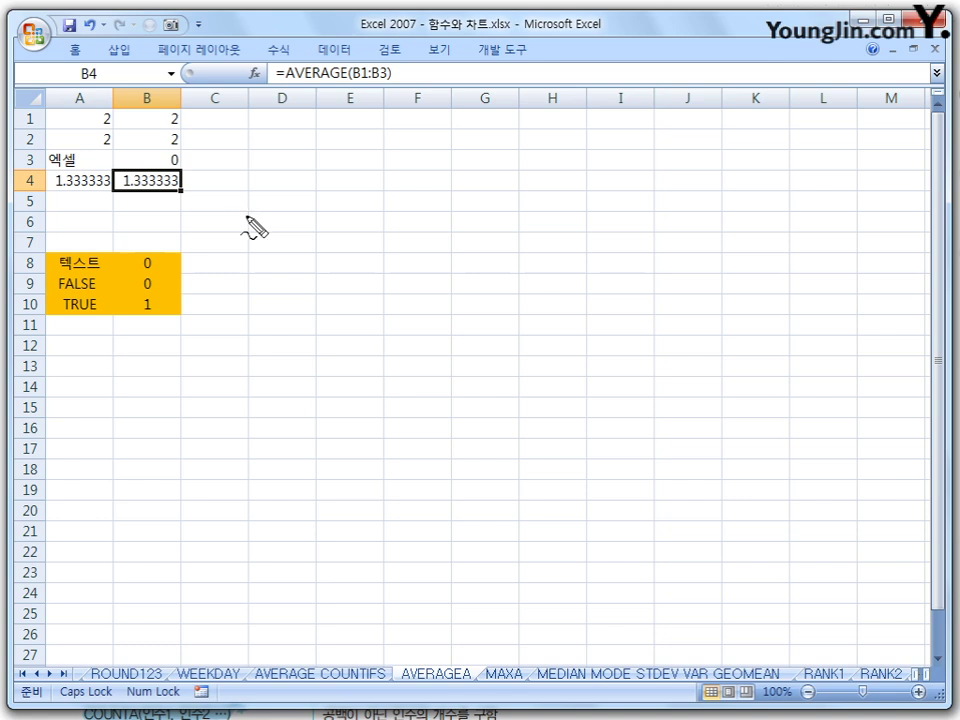
drag(121, 191, 169, 188)
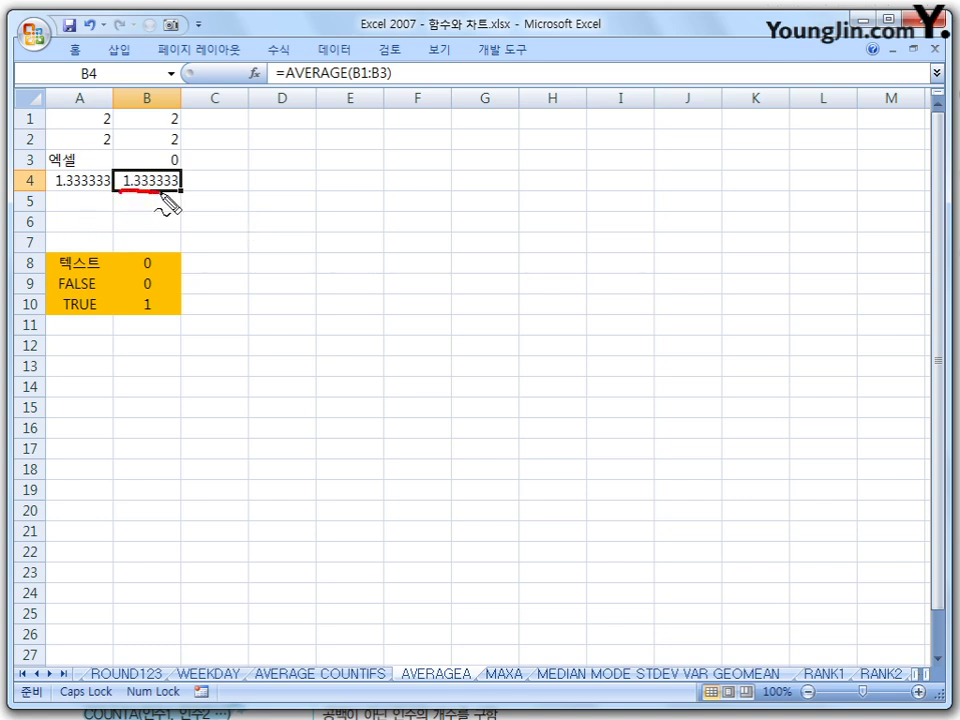
drag(185, 115, 185, 170)
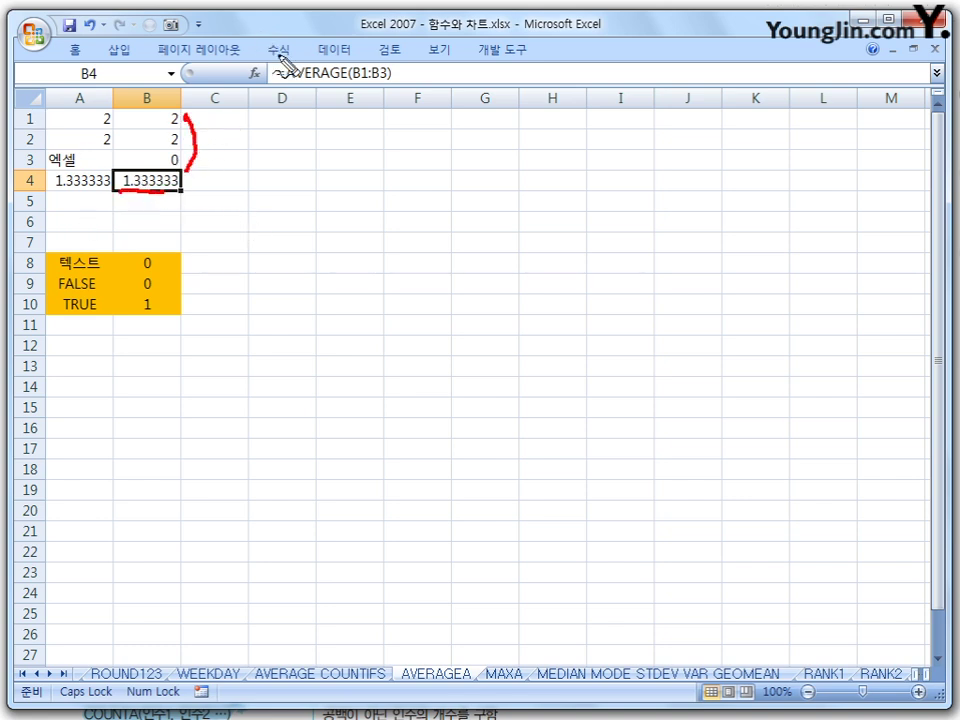
drag(288, 78, 378, 85)
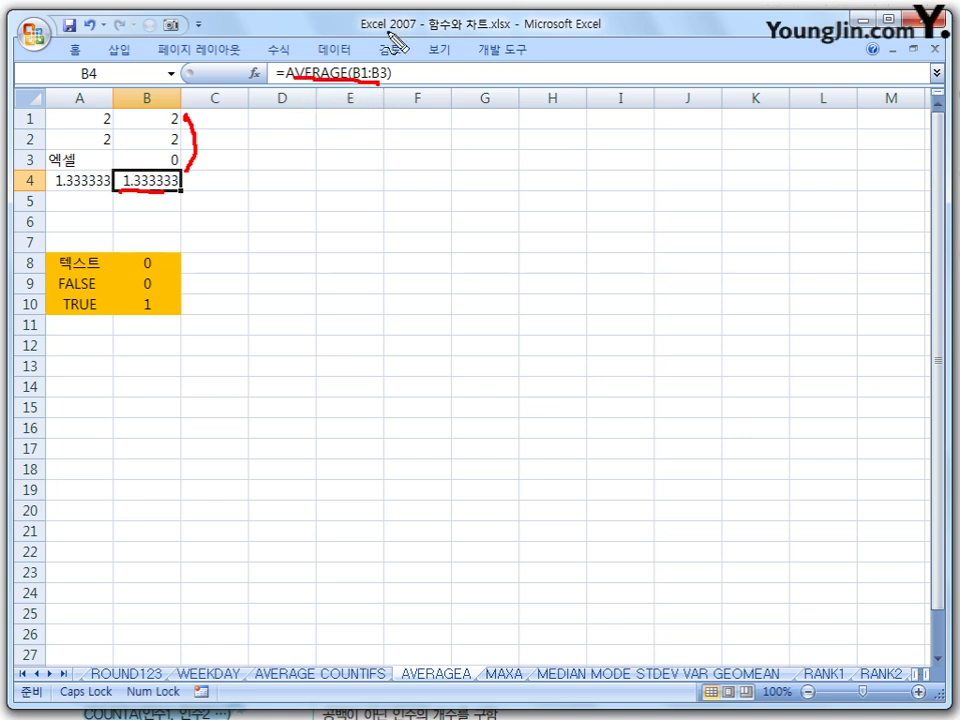
key(Escape)
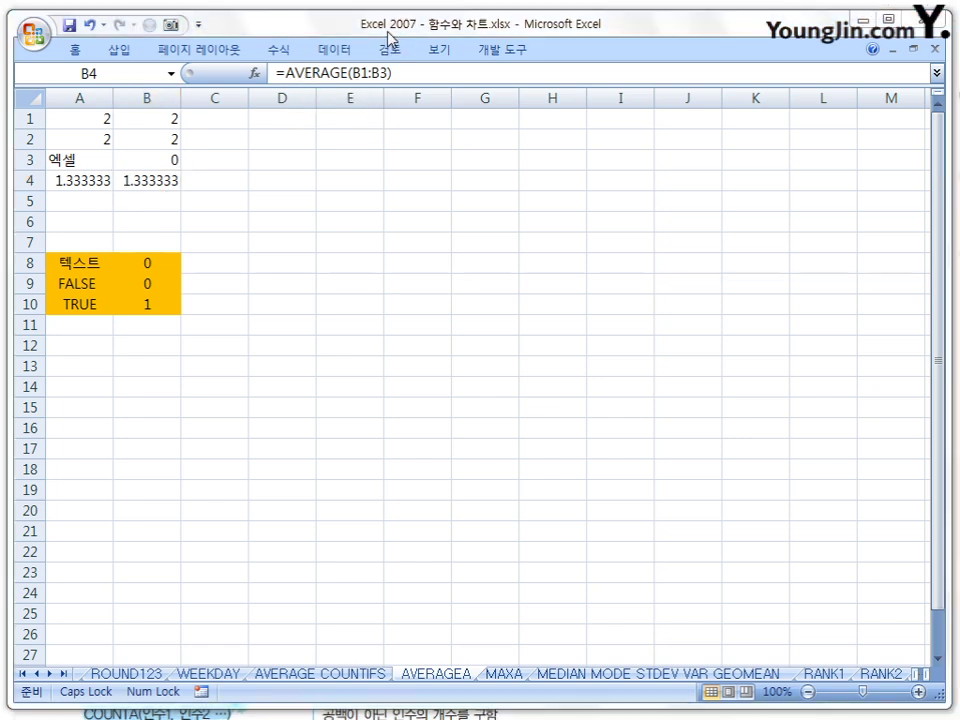
click(103, 186)
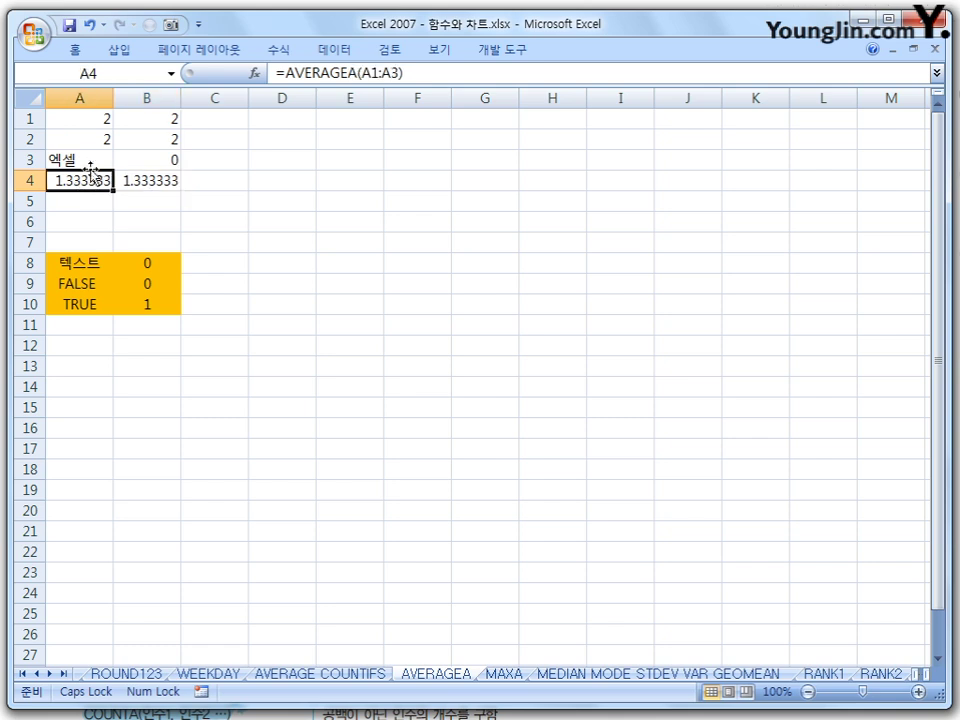
click(90, 161)
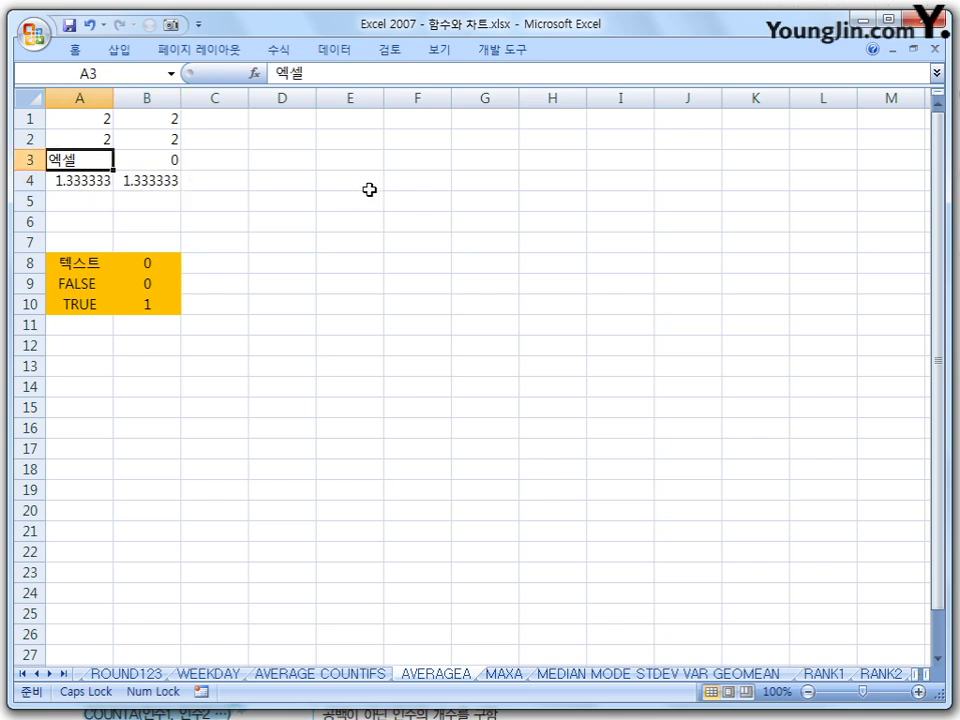
- Replace the text in A3 with 0 and compare the AVERAGEA formula in A4 with the AVERAGE formula in B4
text(0)
key(Return)
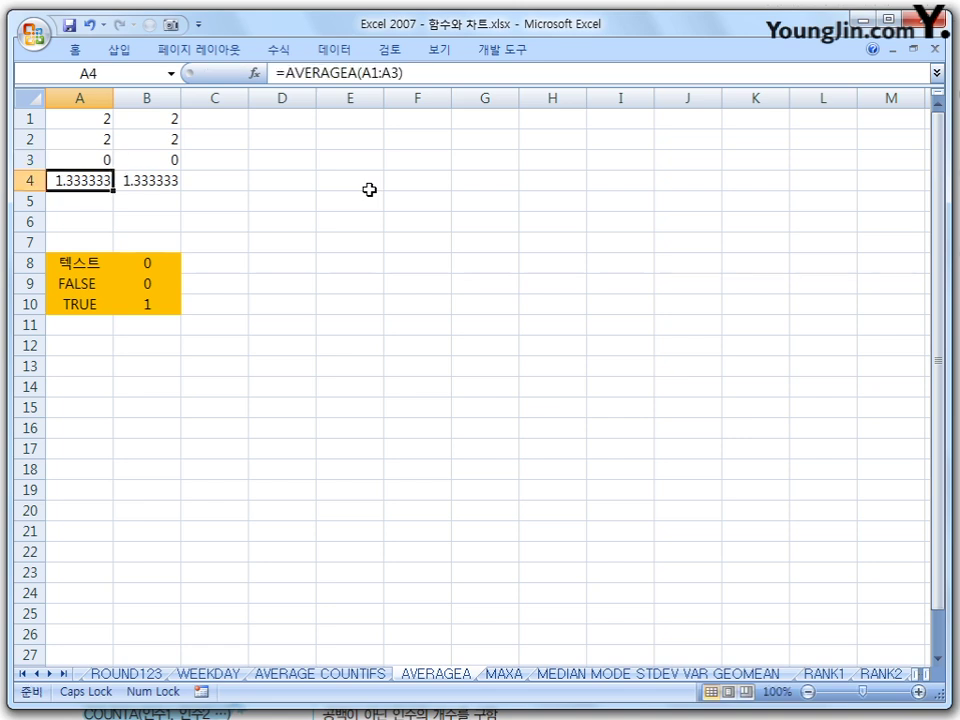
key(Right)
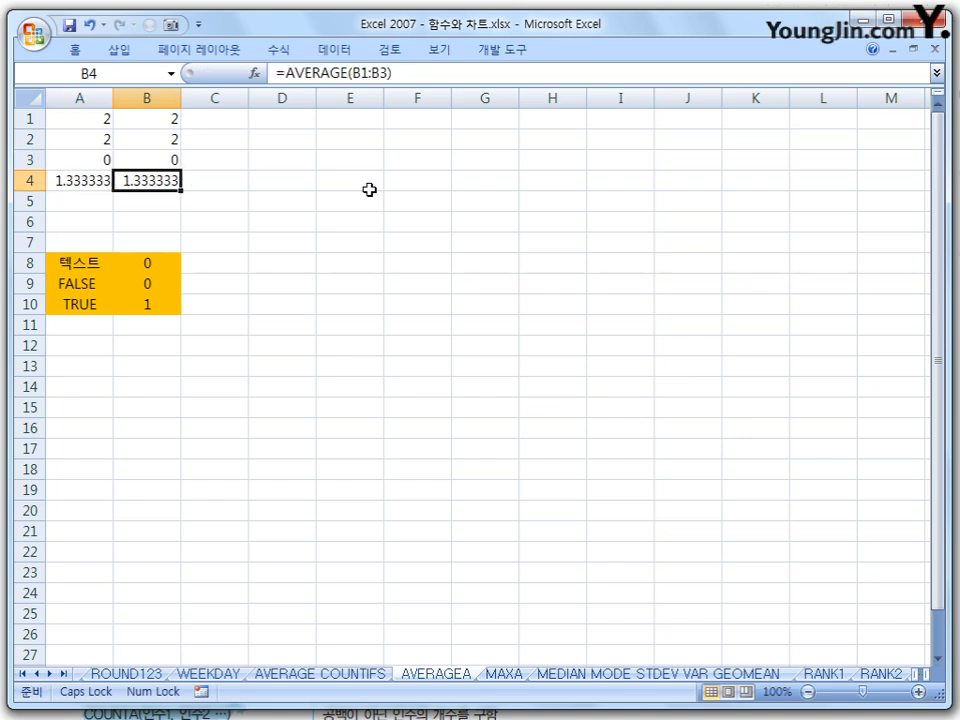
key(Left)
key(Right)
key(Left)
key(Right)
key(Left)
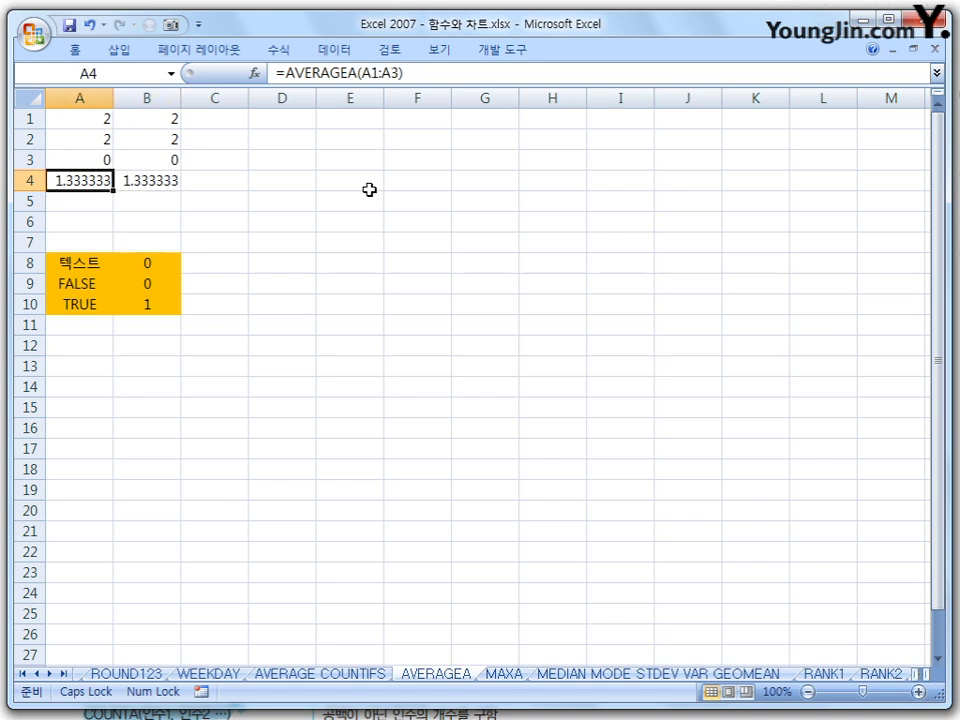
key(Right)
key(Left)
- Enter the text 엑셀 in A3 and check how AVERAGEA in A4 treats it
key(Up)
text(ㅇ)
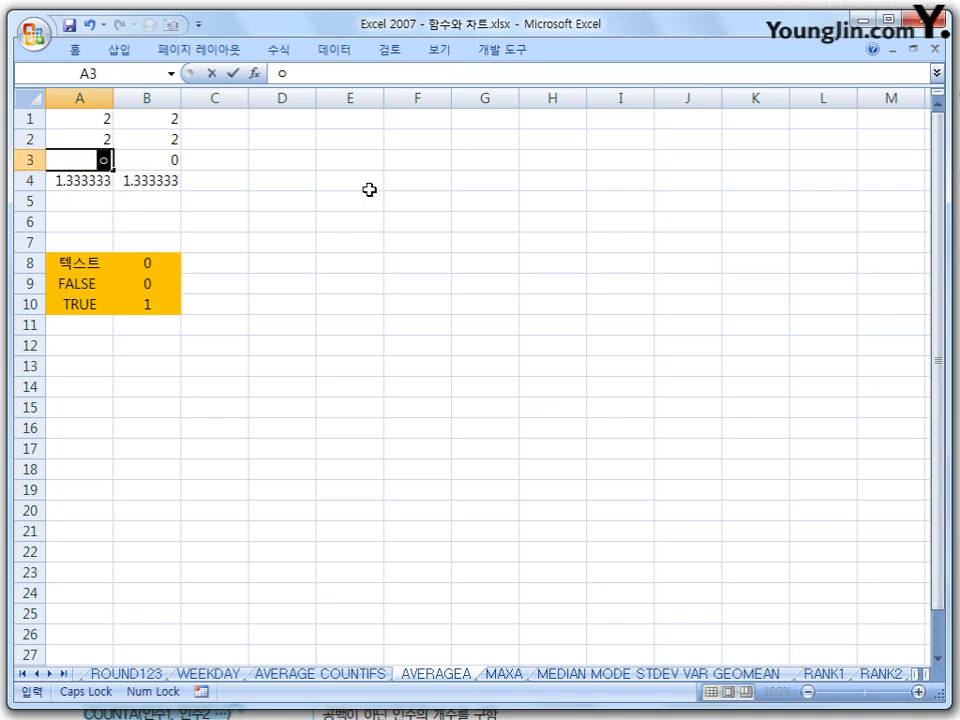
text(ㅔㄱㅅㄹ)
key(Return)
key(Up)
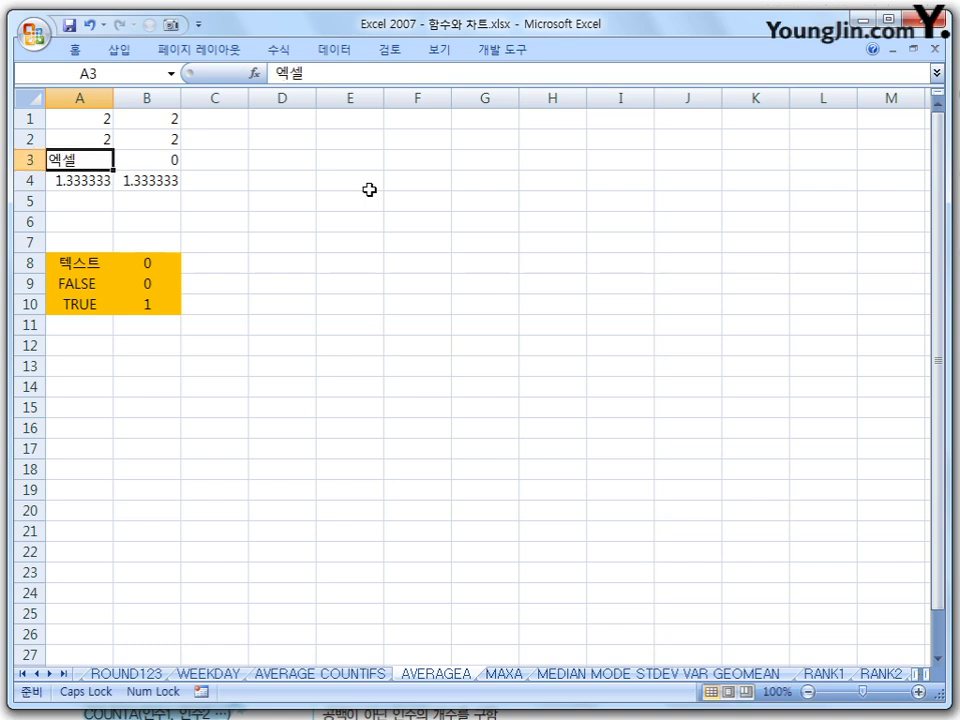
key(Down)
key(Up)
- Test A3 with 0 and with FALSE to compare the AVERAGEA results in A4
text(0)
key(Return)
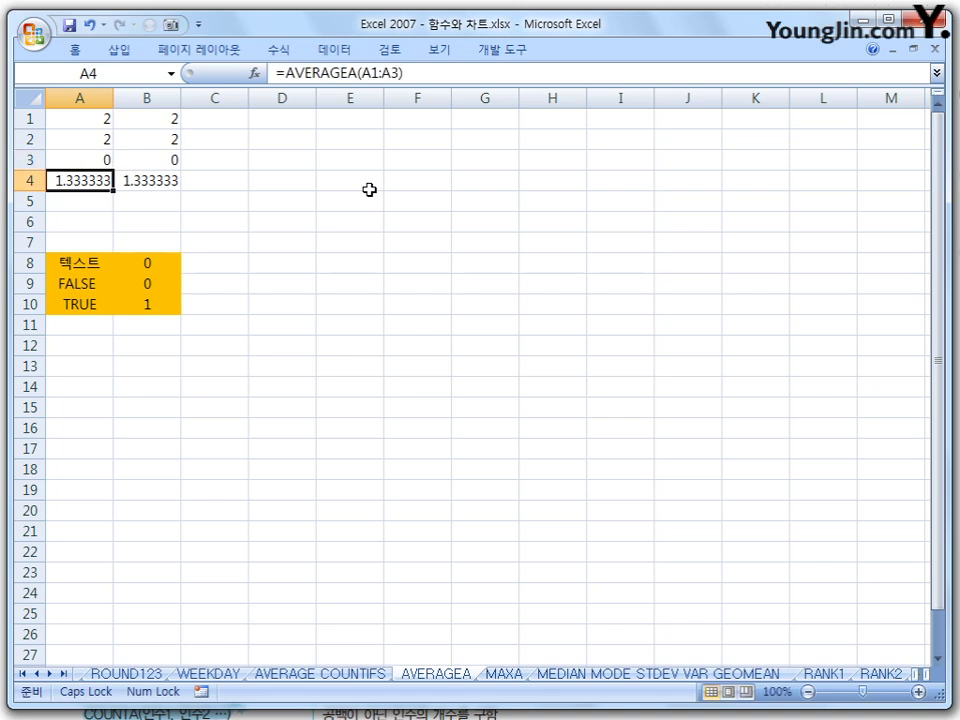
key(Up)
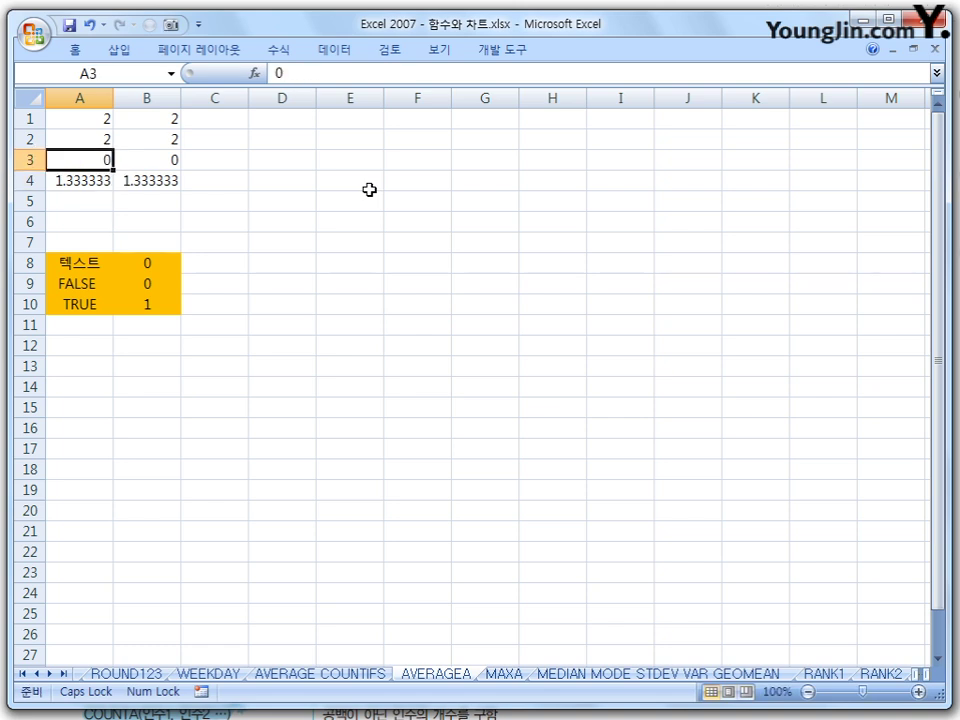
text(F)
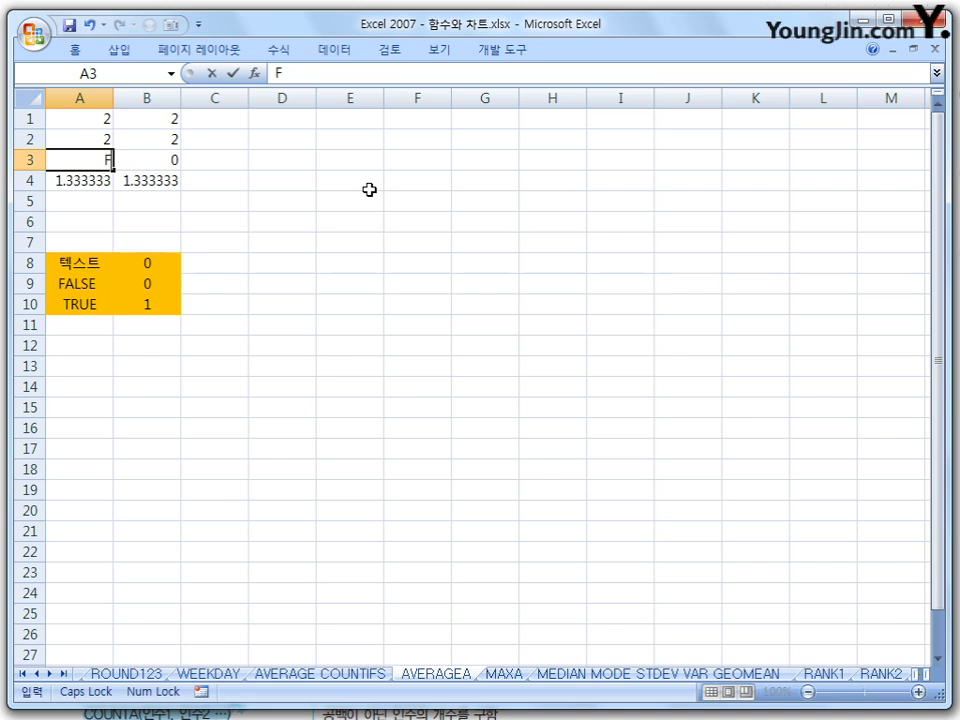
text(ALSE)
key(Return)
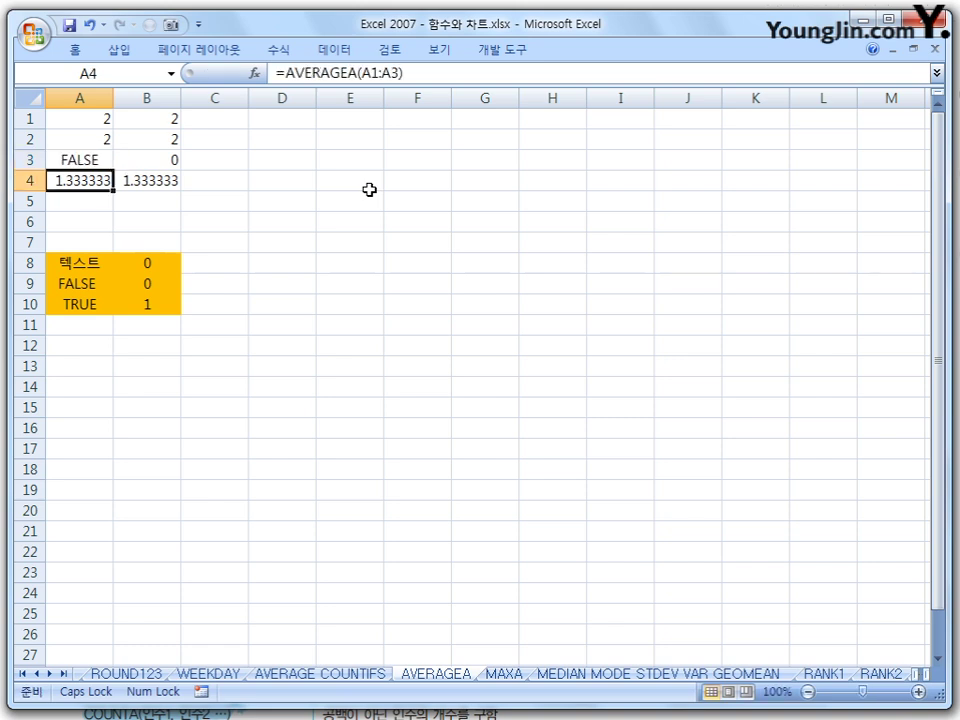
- Enter TRUE in A3 and check the AVERAGEA result in A4
key(Up)
text(T)
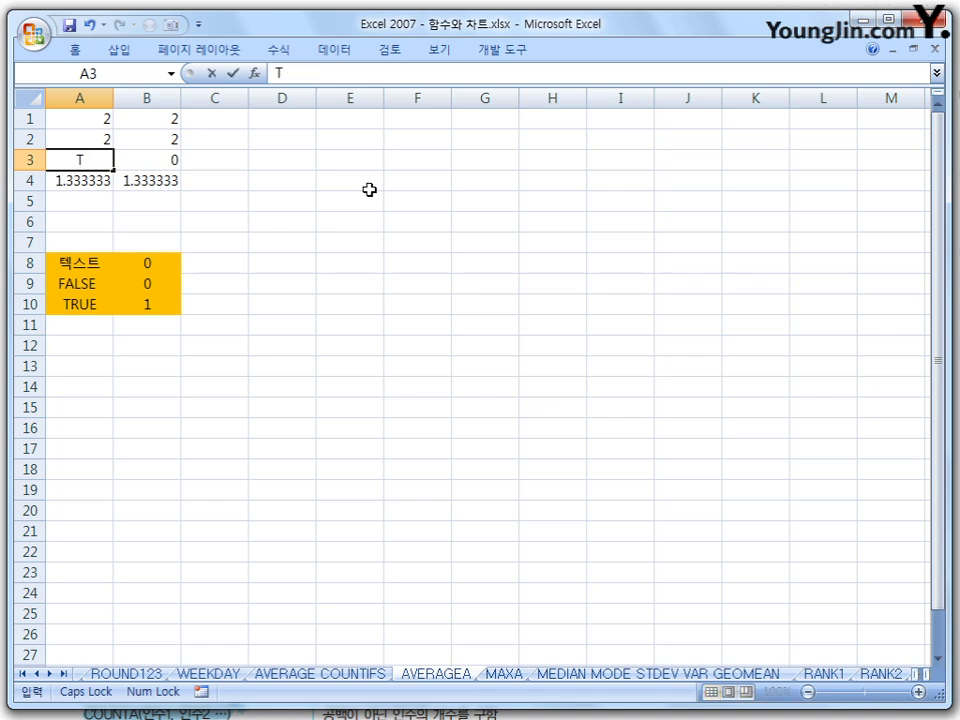
text(RUE)
key(Return)
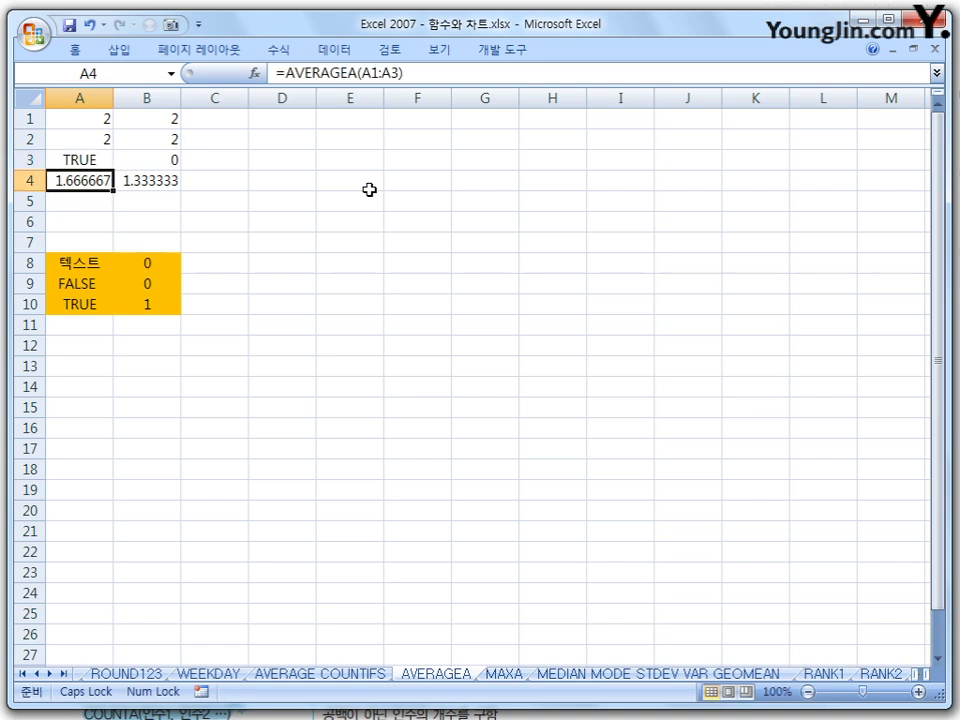
key(Up)
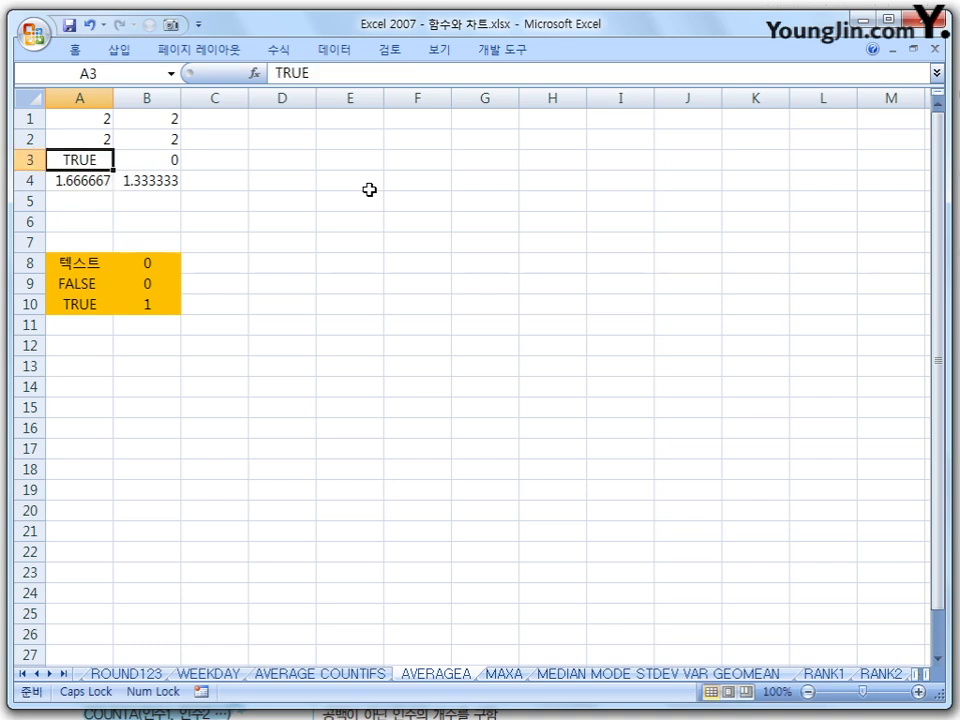
key(Down)
key(Up)
- Set B3 to 1 and inspect the AVERAGE result in B4 for comparison with A4
key(Right)
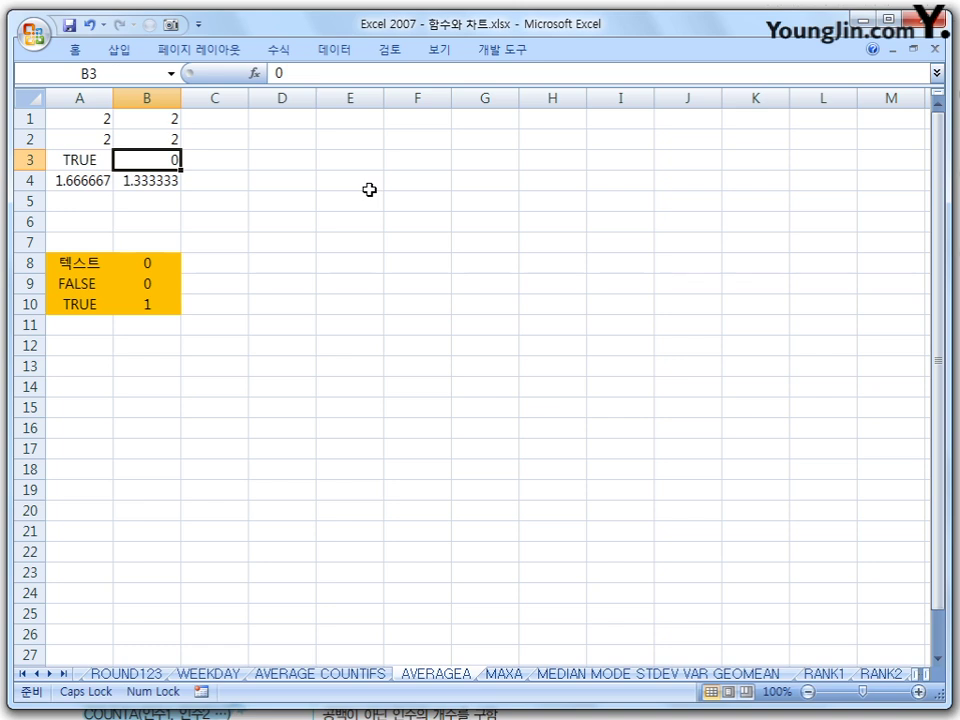
text(1)
key(ctrl+Return)
key(Down)
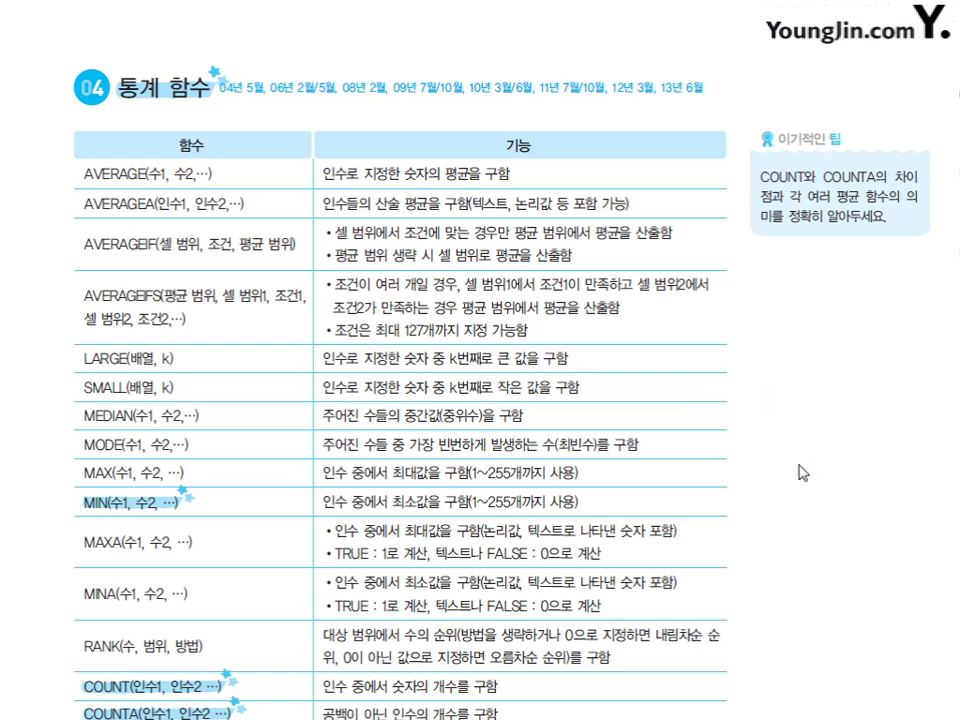
- On the statistical functions reference page, mark the key words of the LARGE and SMALL entries and underline MEDIAN
key(ctrl+p)
drag(352, 348, 350, 368)
mouse_move(472, 348)
mouse_down()
mouse_move(442, 352)
mouse_move(488, 350)
mouse_move(532, 370)
mouse_up()
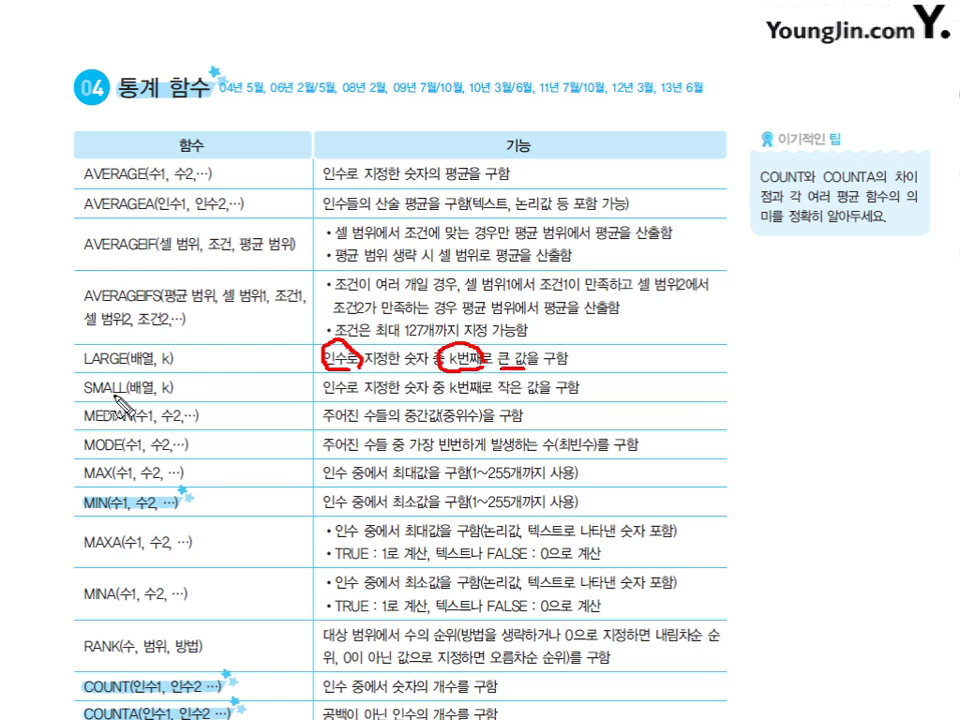
mouse_move(530, 398)
mouse_down()
mouse_move(538, 386)
mouse_move(518, 398)
mouse_up()
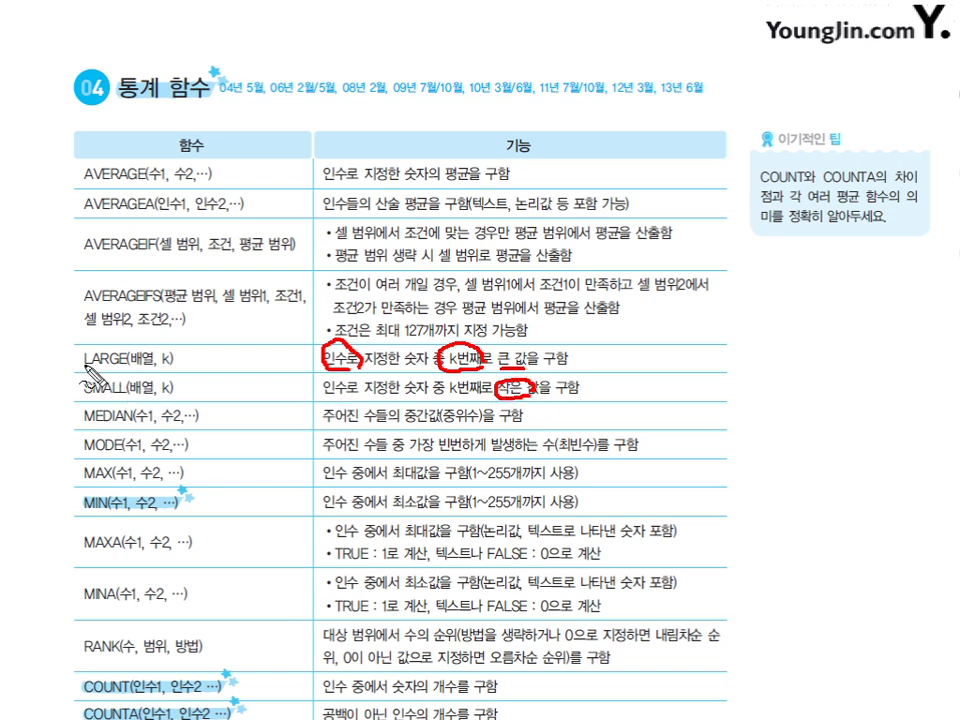
drag(81, 369, 137, 367)
drag(85, 399, 121, 398)
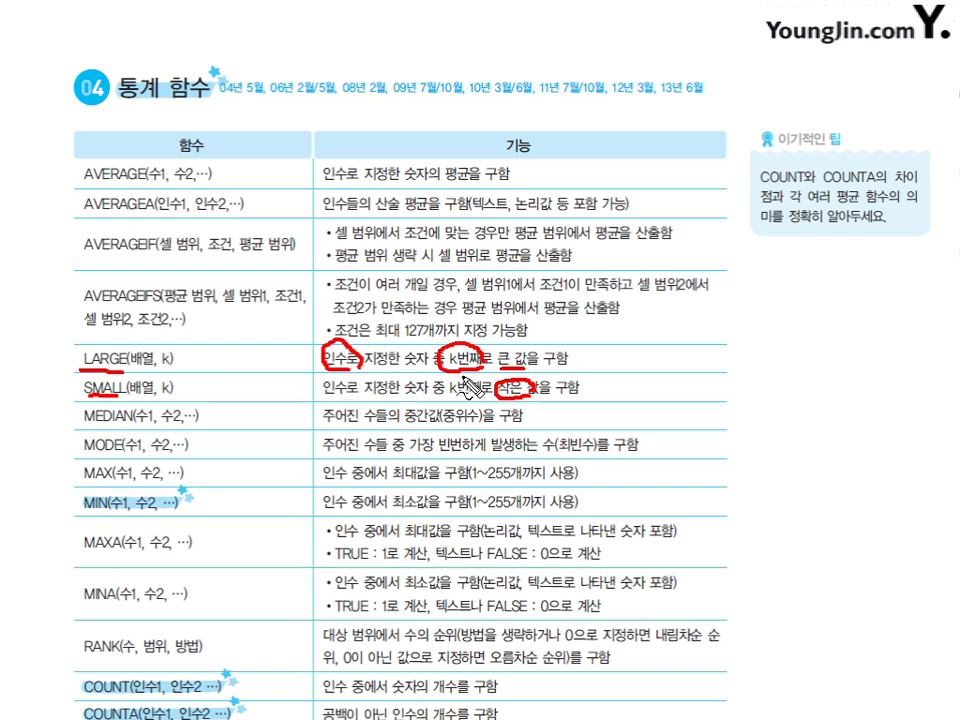
drag(86, 424, 128, 422)
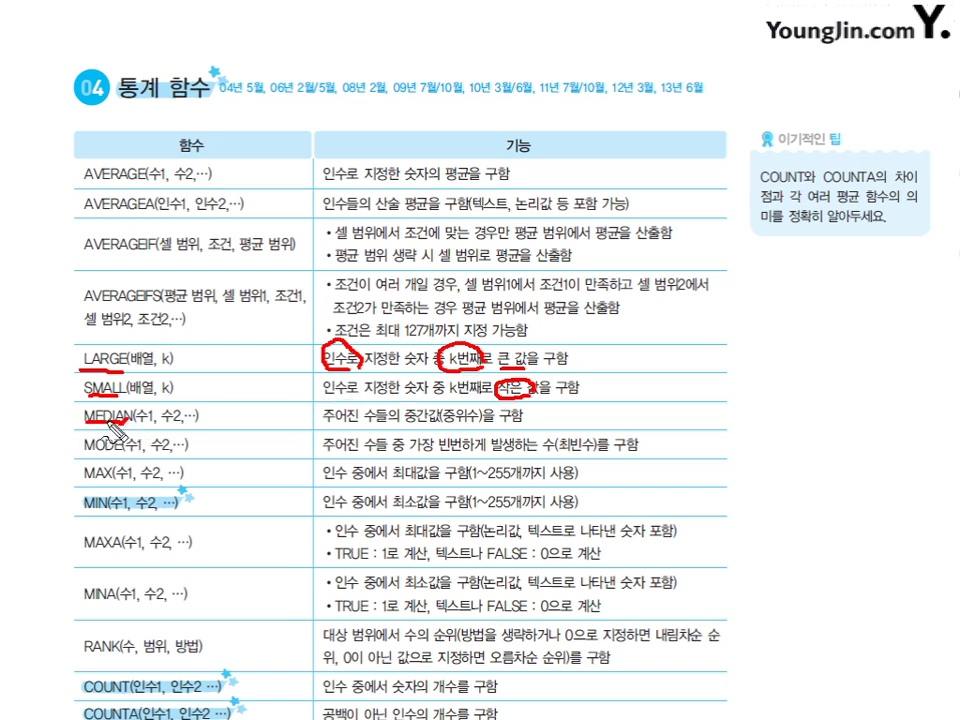
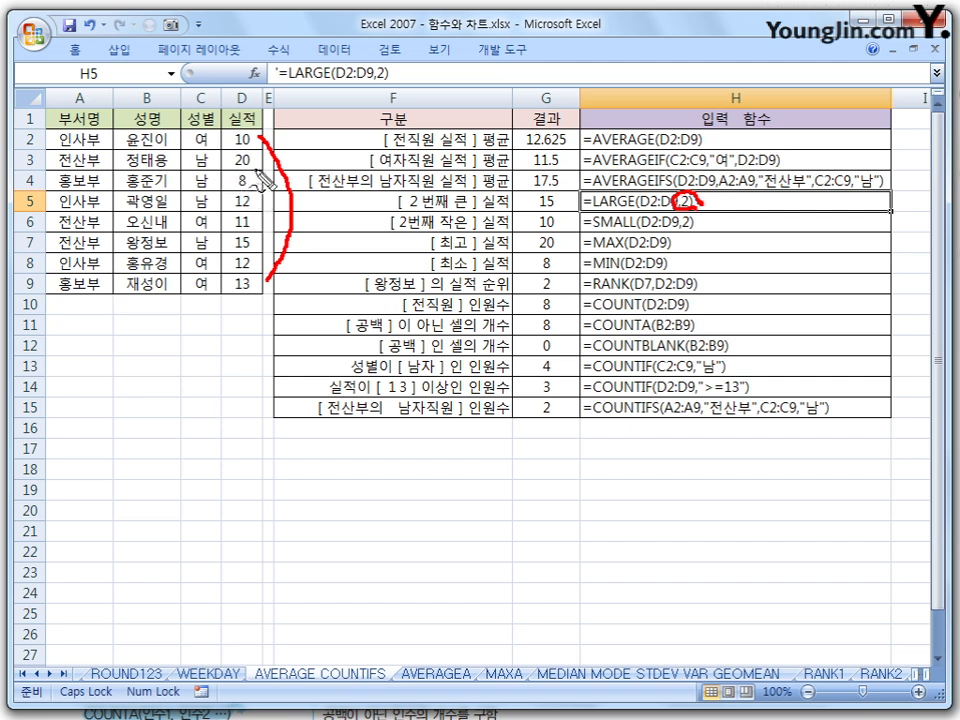
- Mark the two largest values in D2:D9 and the LARGE result in G5, and underline the SMALL formula in H6
mouse_move(253, 186)
mouse_down()
mouse_move(242, 163)
mouse_move(262, 168)
mouse_up()
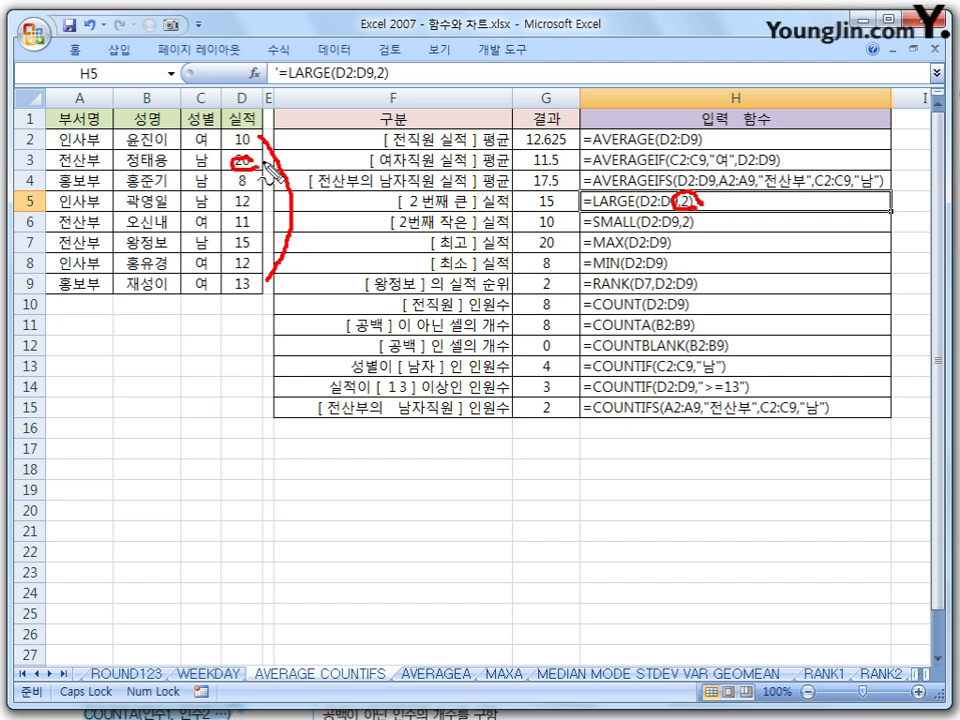
drag(240, 233, 260, 246)
mouse_move(550, 196)
mouse_down()
mouse_move(553, 212)
mouse_move(615, 229)
mouse_move(688, 228)
mouse_up()
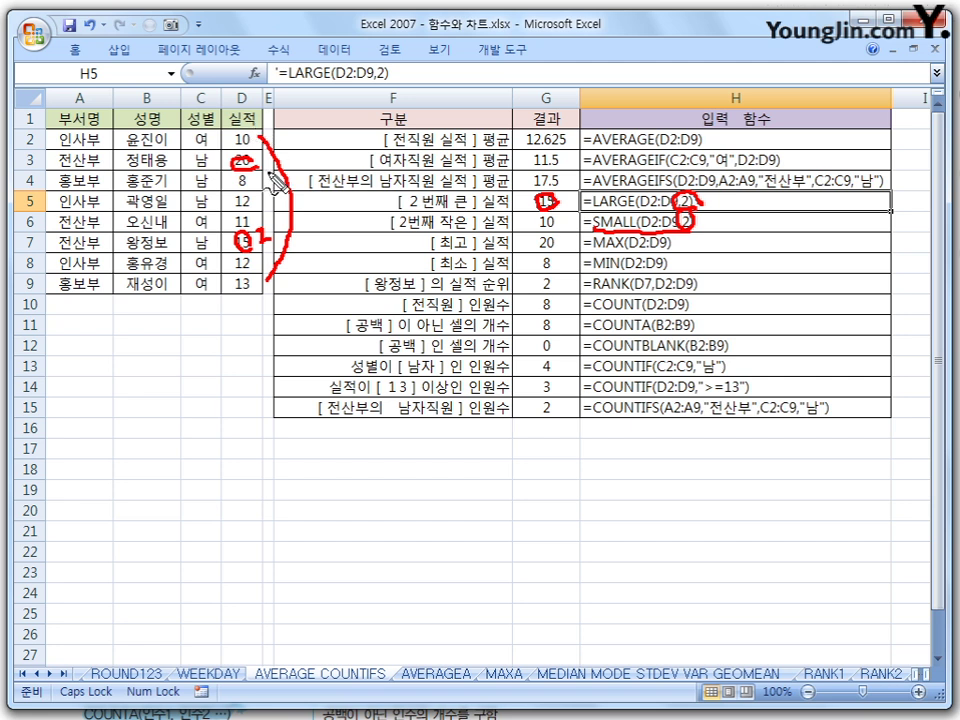
- Mark the smallest value in D4 and the SMALL, MAX and MIN results in G6:G8 with their formulas, and clear the annotations
drag(262, 179, 255, 182)
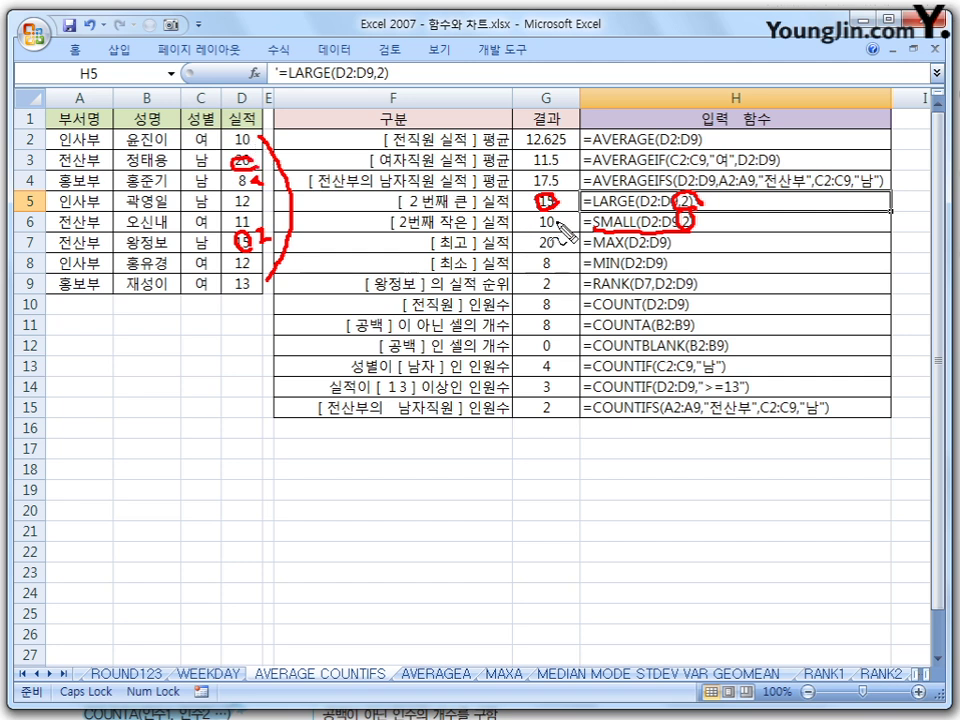
drag(548, 214, 625, 250)
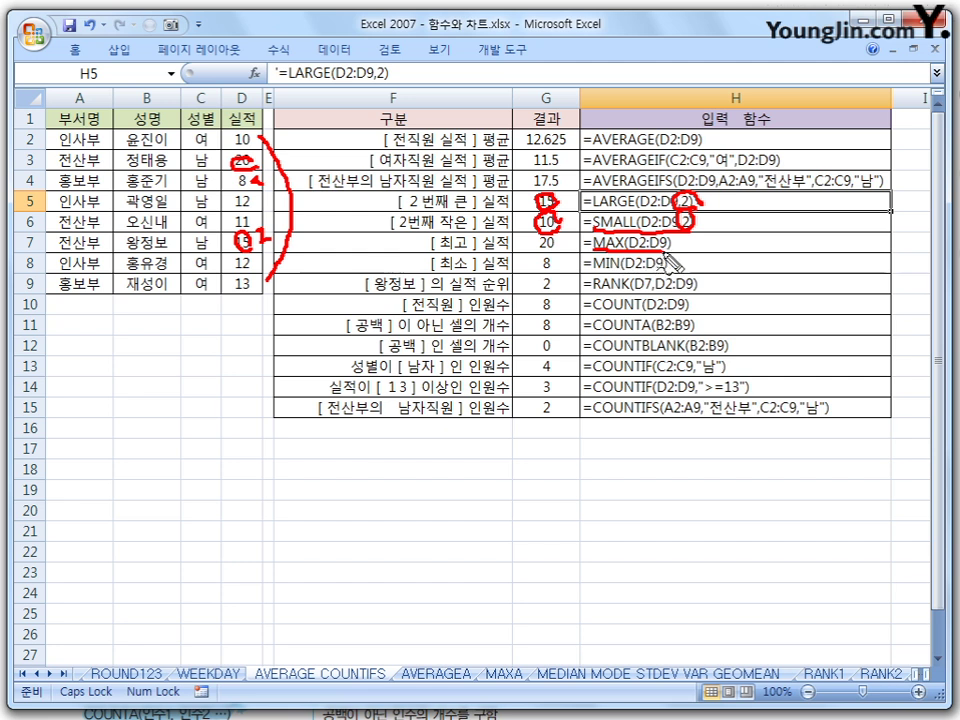
drag(553, 234, 665, 268)
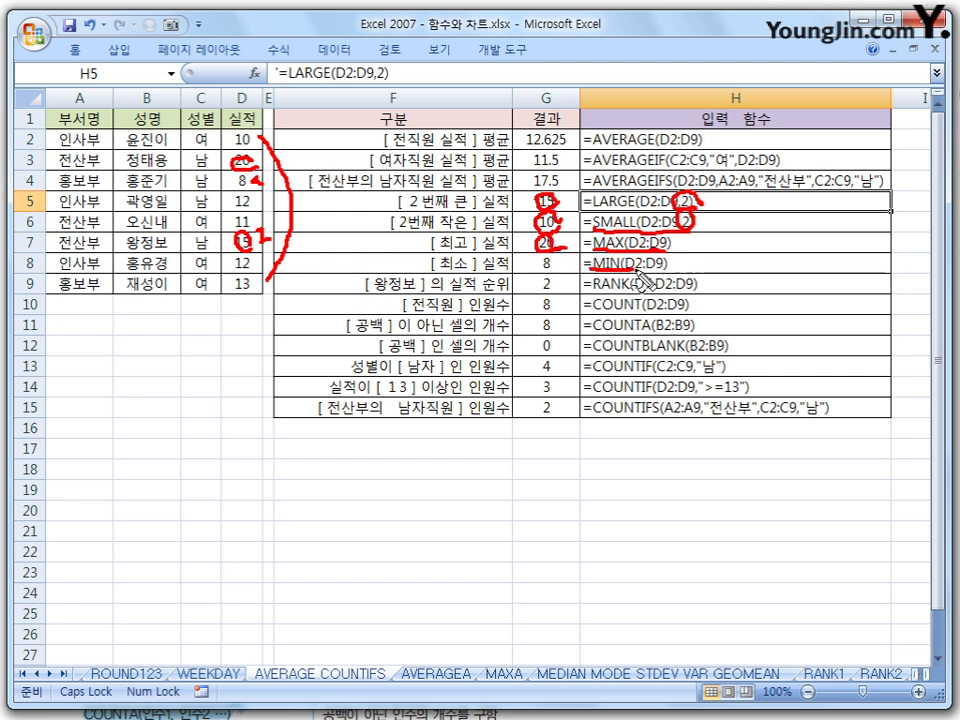
mouse_move(545, 262)
mouse_down()
mouse_move(548, 272)
mouse_move(556, 262)
mouse_up()
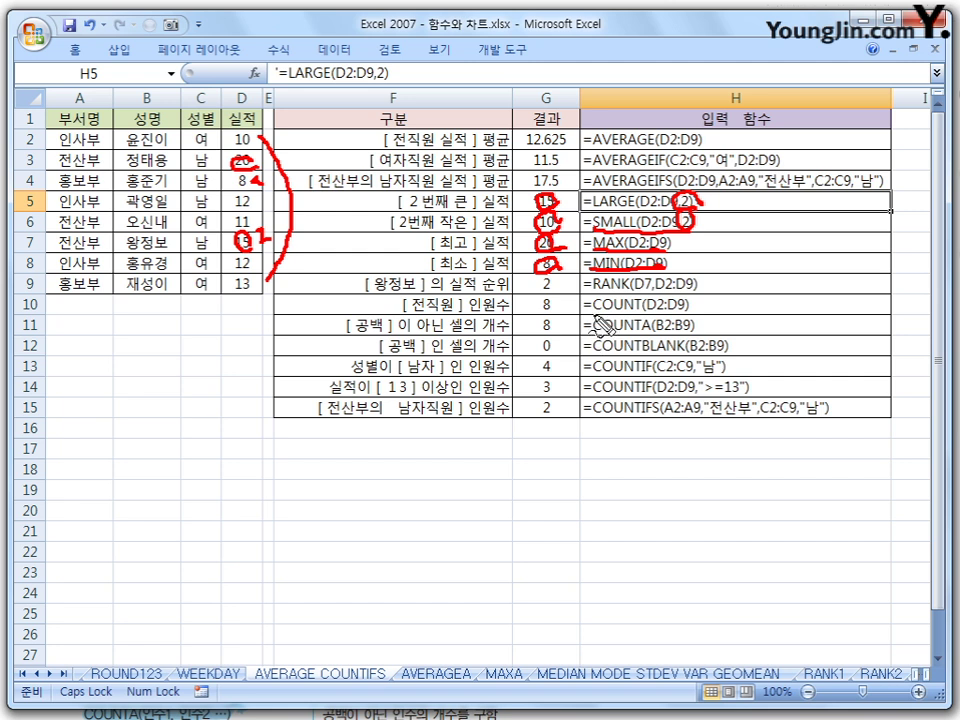
key(Escape)
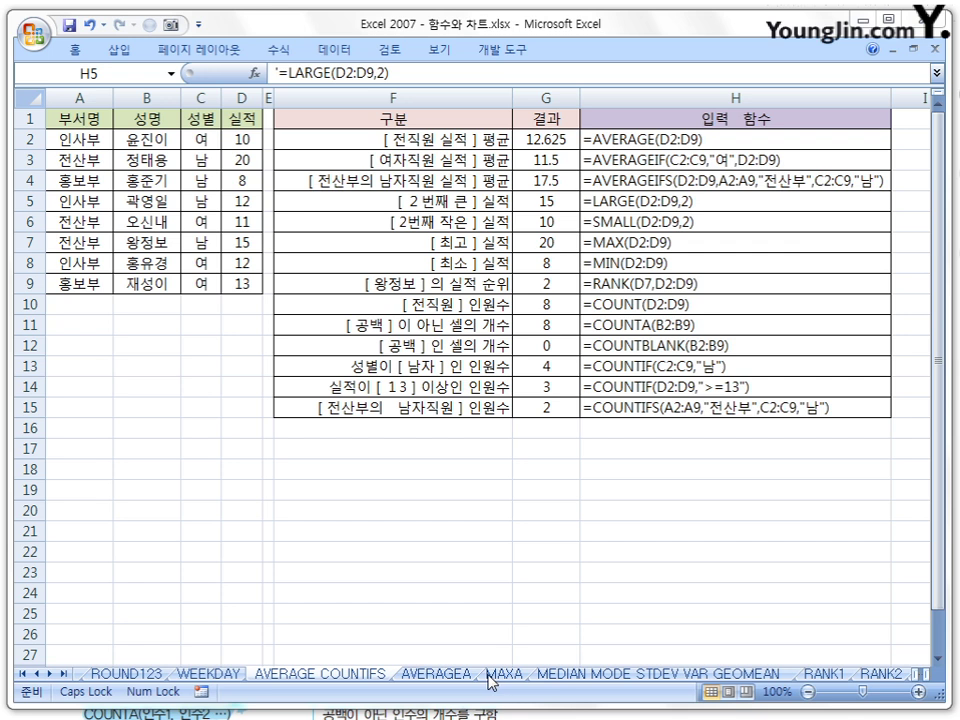
- On the MAXA sheet, examine the MAX formula in D2, its A2:B5 input range and the result in C2
click(545, 593)
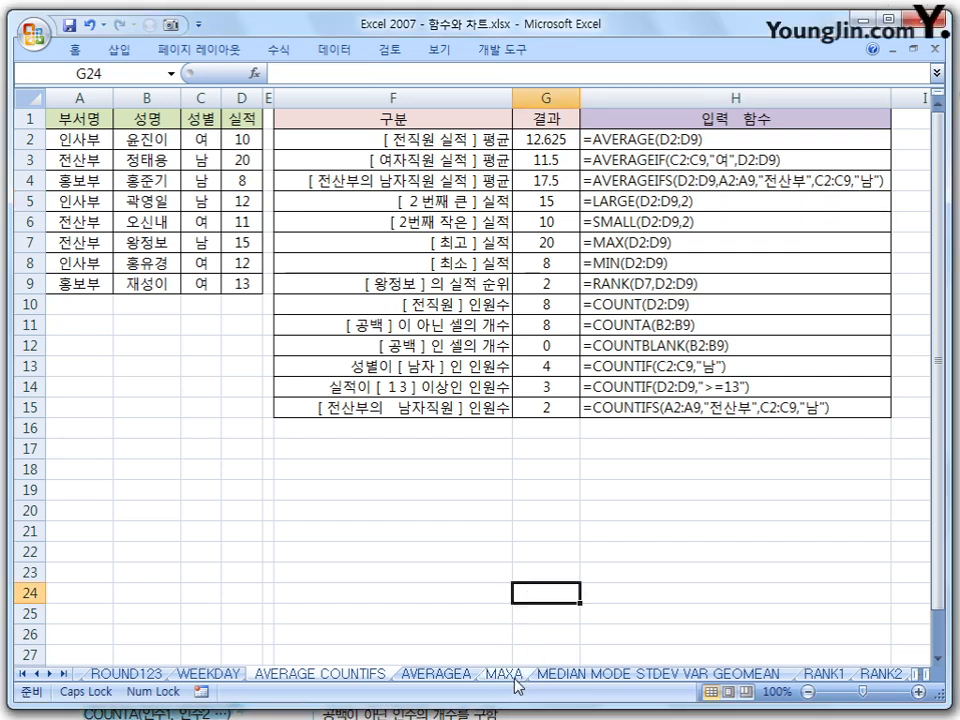
click(503, 674)
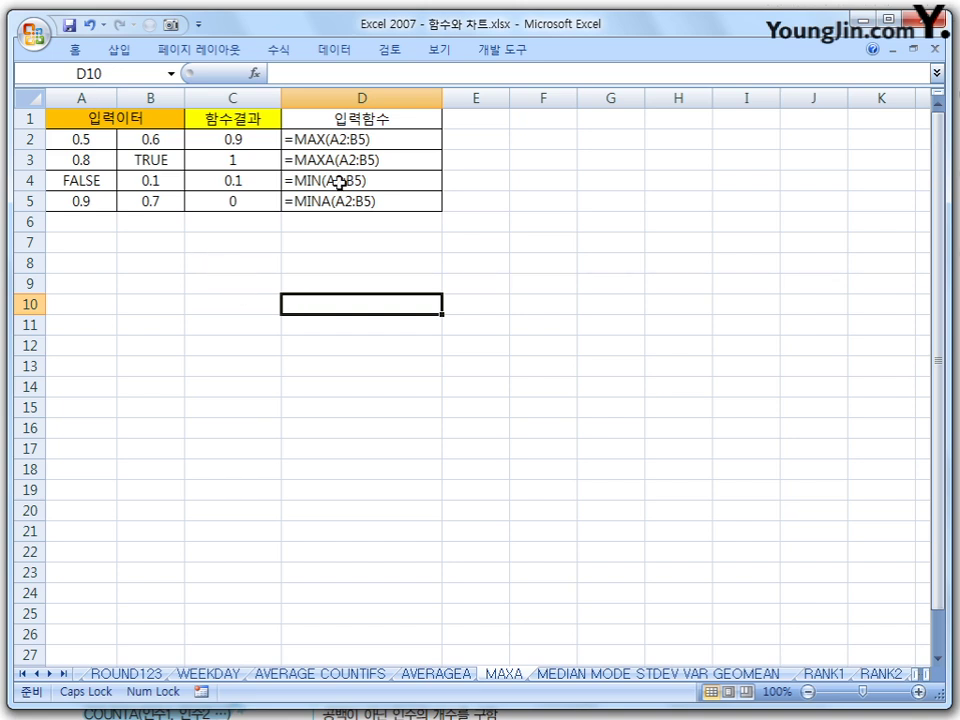
key(Up)
key(Up)
key(Up)
key(Up)
key(Up)
key(Up)
key(Up)
key(Up)
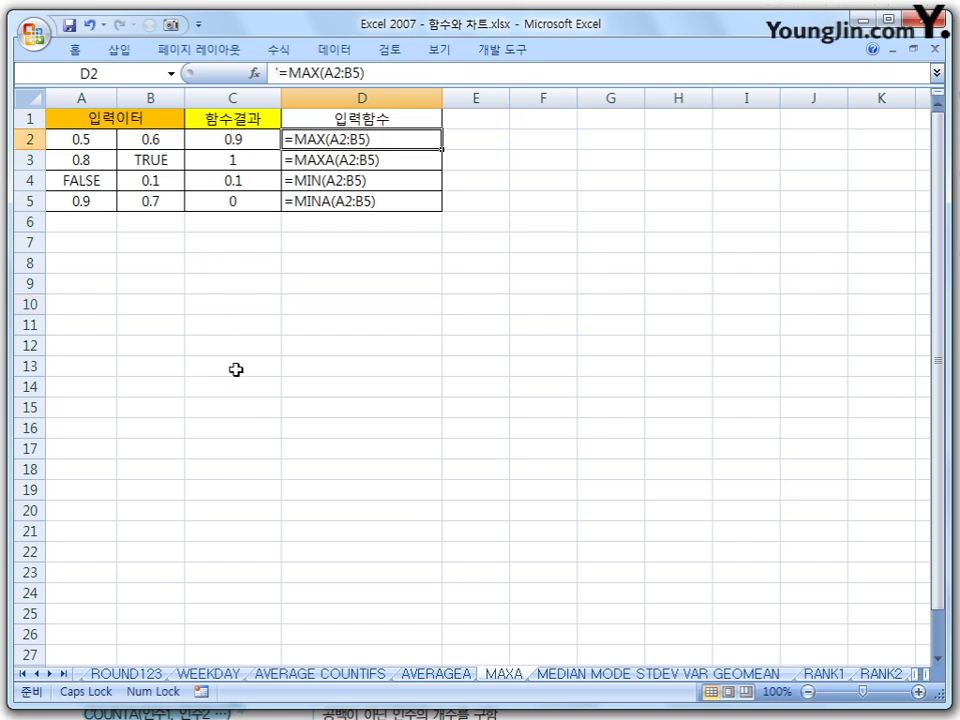
drag(89, 143, 141, 199)
click(328, 141)
click(92, 198)
click(247, 141)
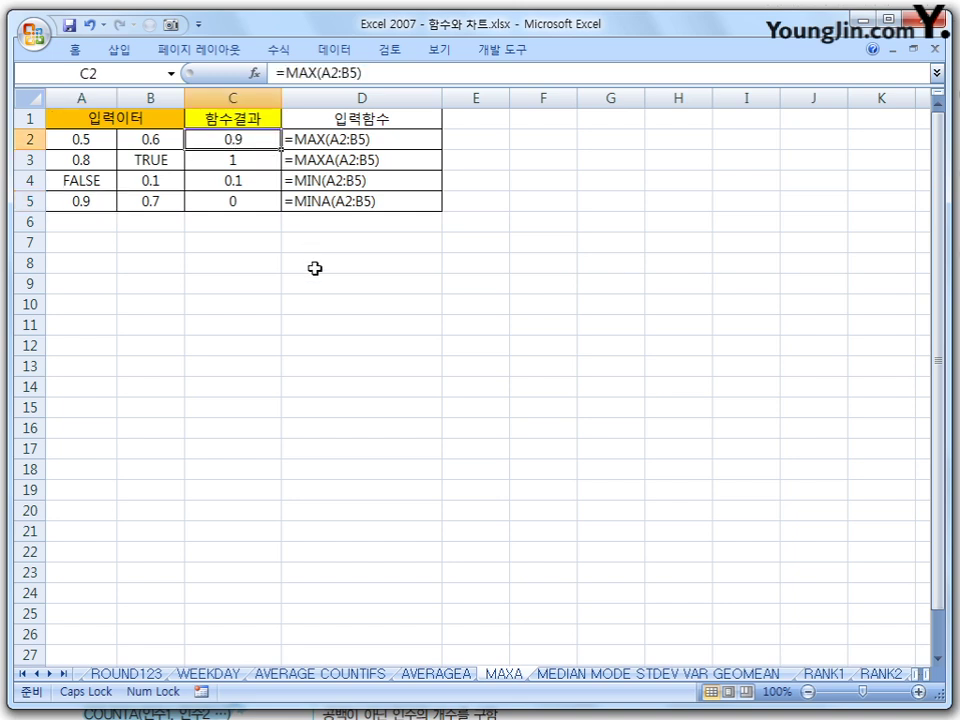
- Inspect the MAXA formula text in D3 and the MIN example in D4 with its result in C4
click(321, 162)
click(328, 183)
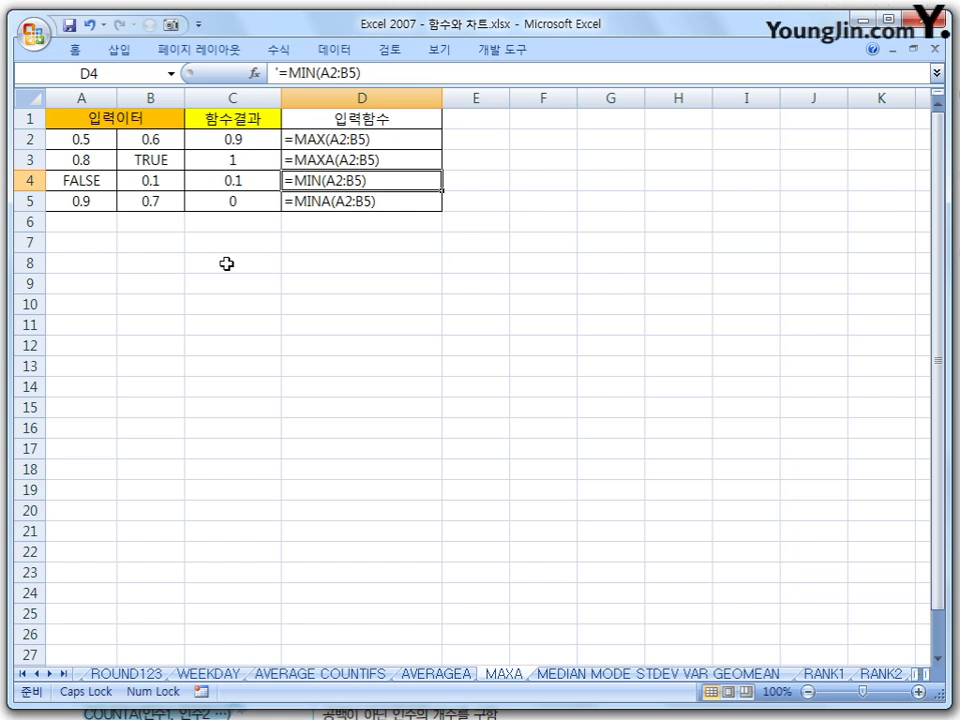
click(243, 180)
click(272, 260)
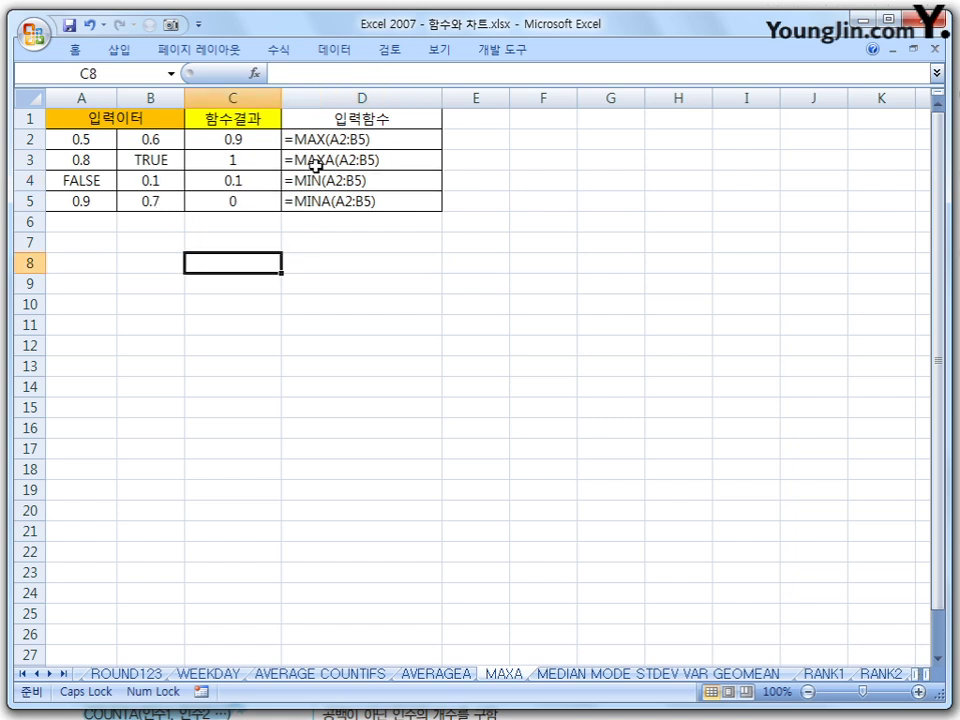
- For the MAXA example in D3, annotate TRUE in B3 as 1 and FALSE in A4 as 0
click(357, 160)
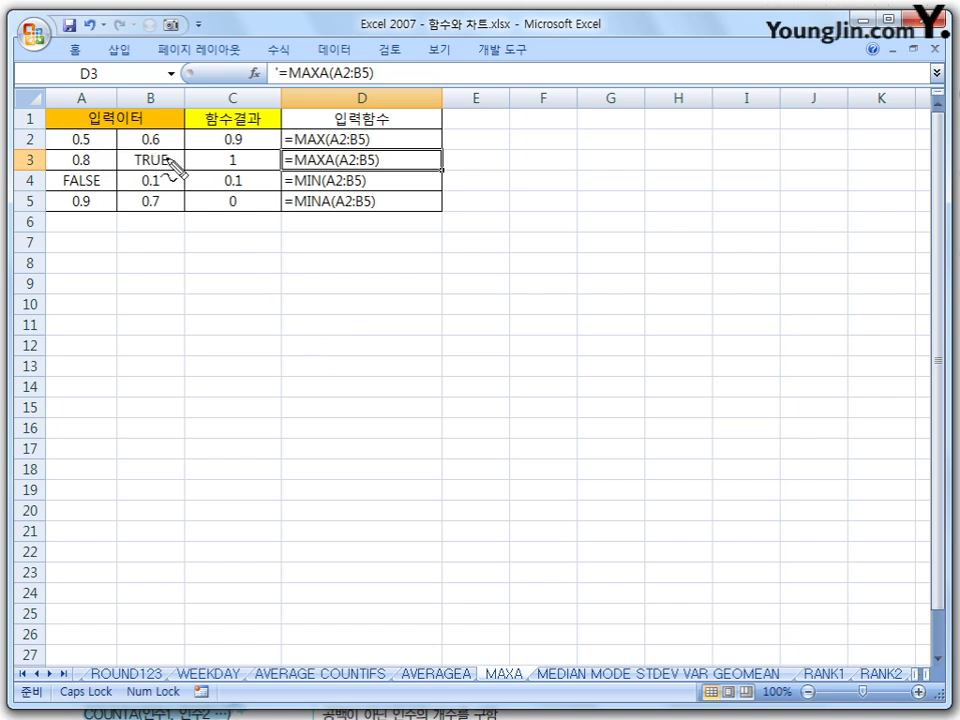
drag(168, 150, 168, 166)
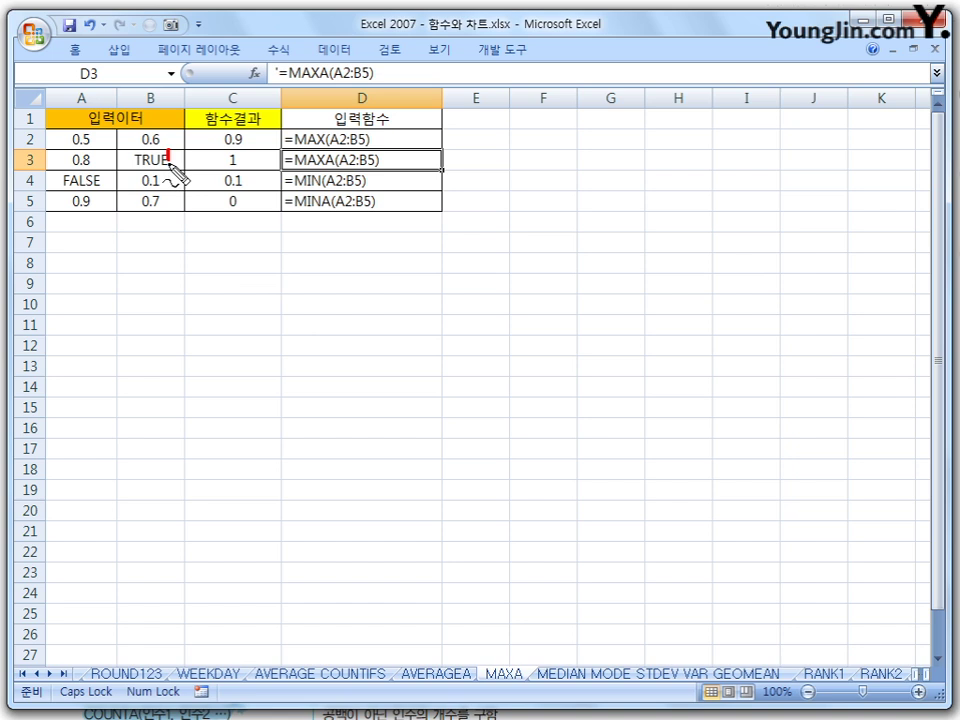
click(97, 181)
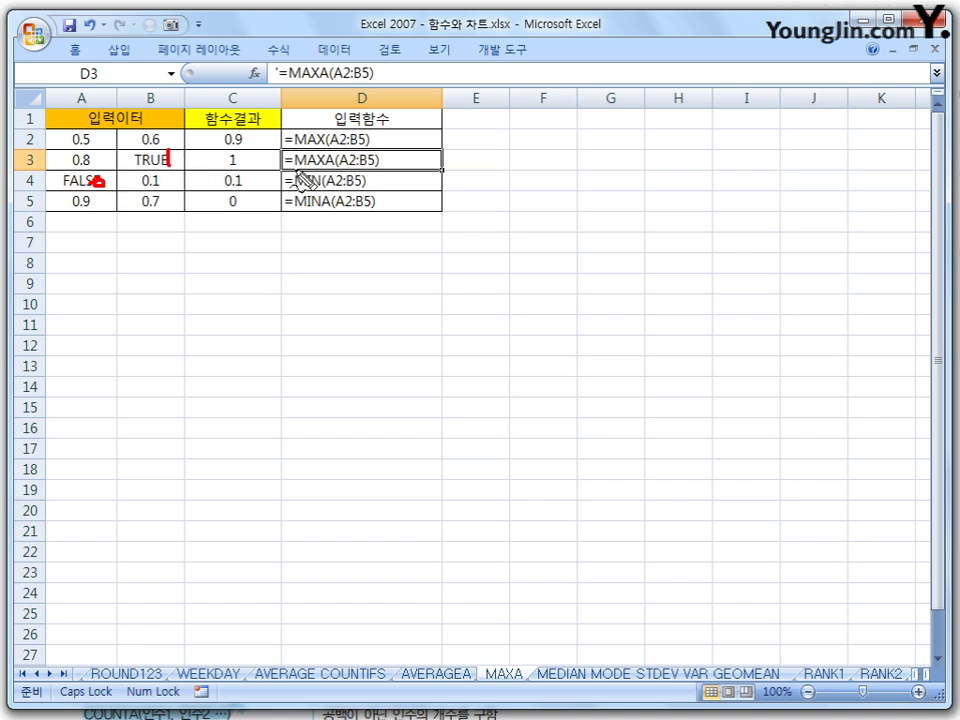
- Underline the MAXA formula in D3, mark its result in C3, and underline the MAX formula in D2 for comparison
drag(296, 170, 370, 165)
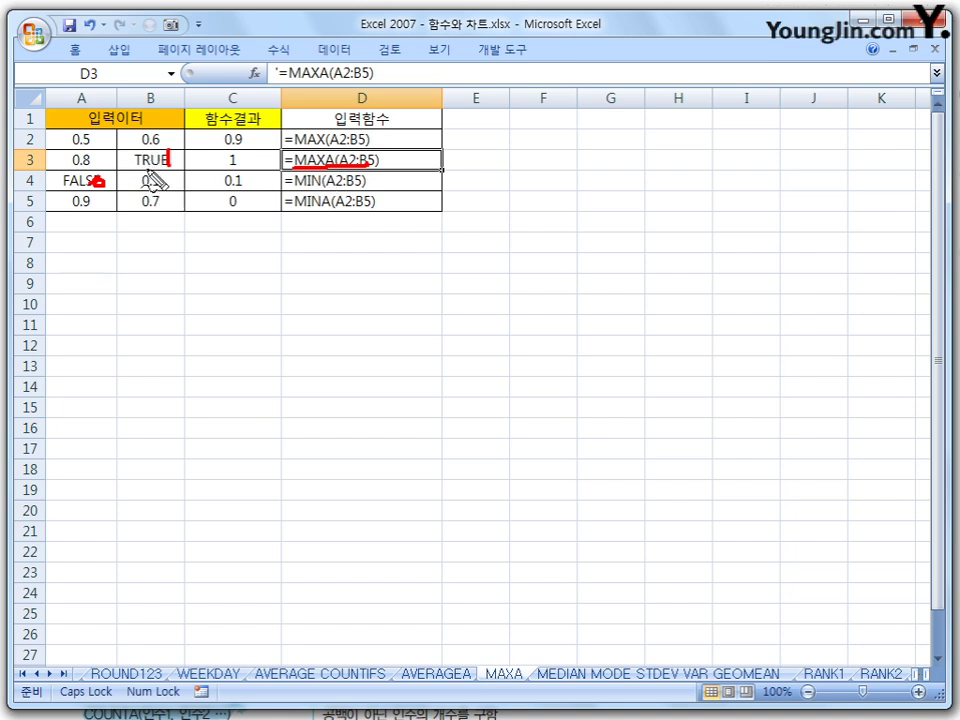
drag(232, 152, 232, 164)
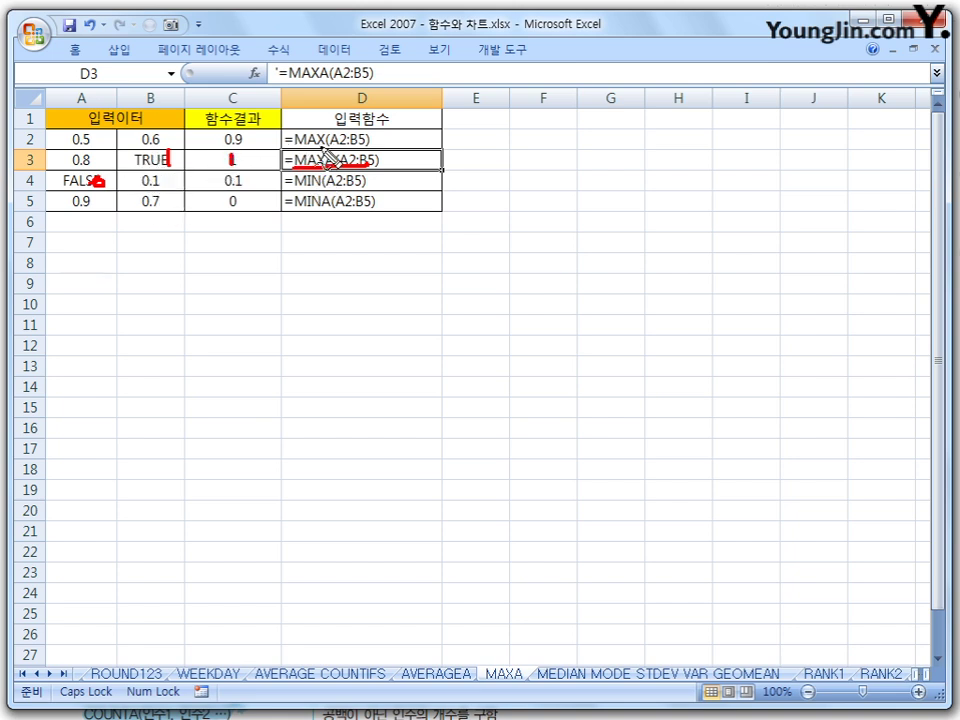
drag(297, 146, 350, 145)
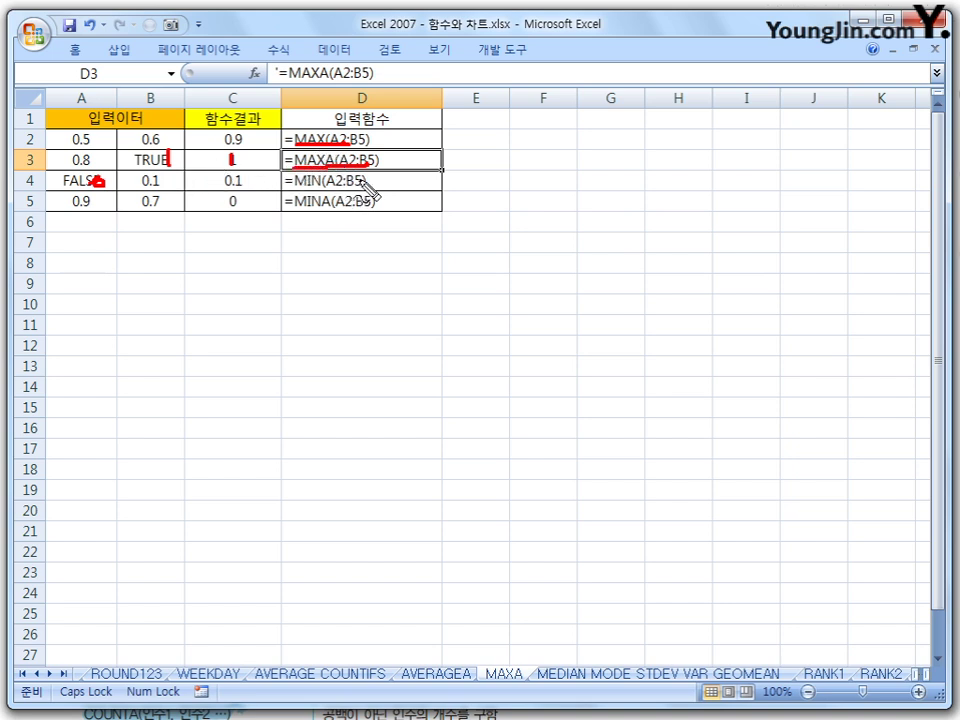
- Mark the MIN and MINA formulas with their results in C4:C5, re-mark FALSE in A4 as 0, and clear the annotations
drag(297, 185, 352, 185)
drag(225, 183, 242, 185)
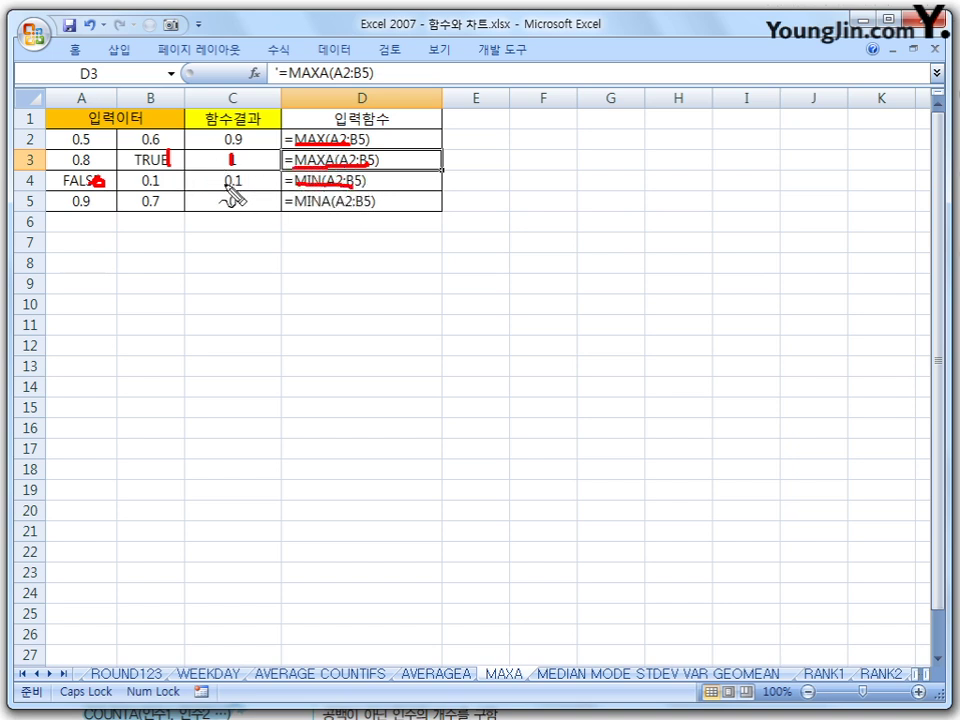
drag(297, 208, 372, 208)
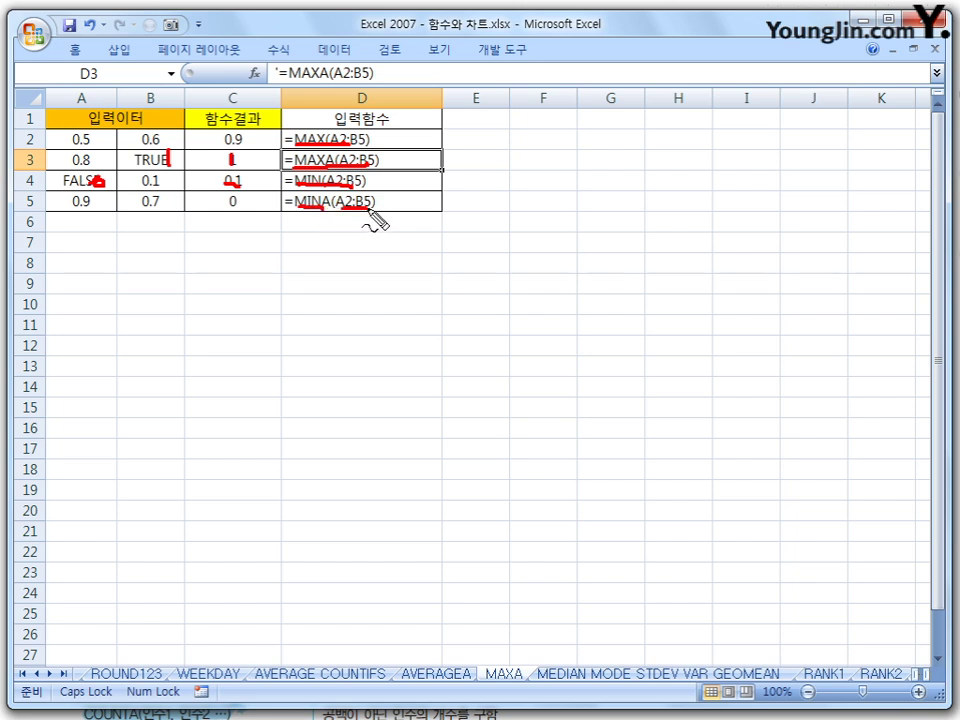
drag(90, 182, 102, 181)
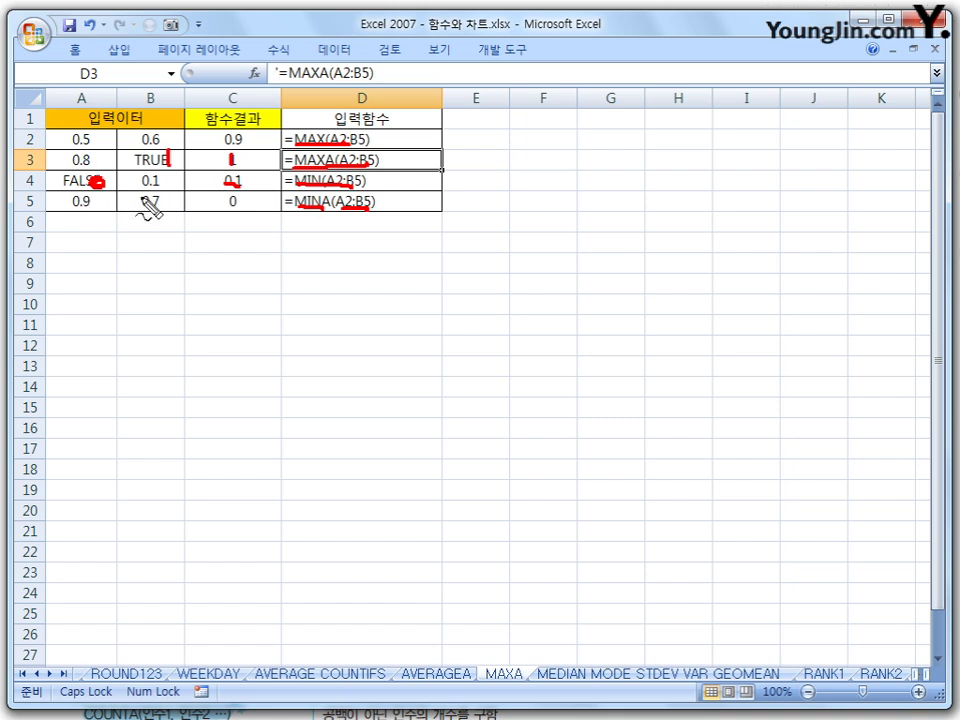
drag(224, 211, 241, 210)
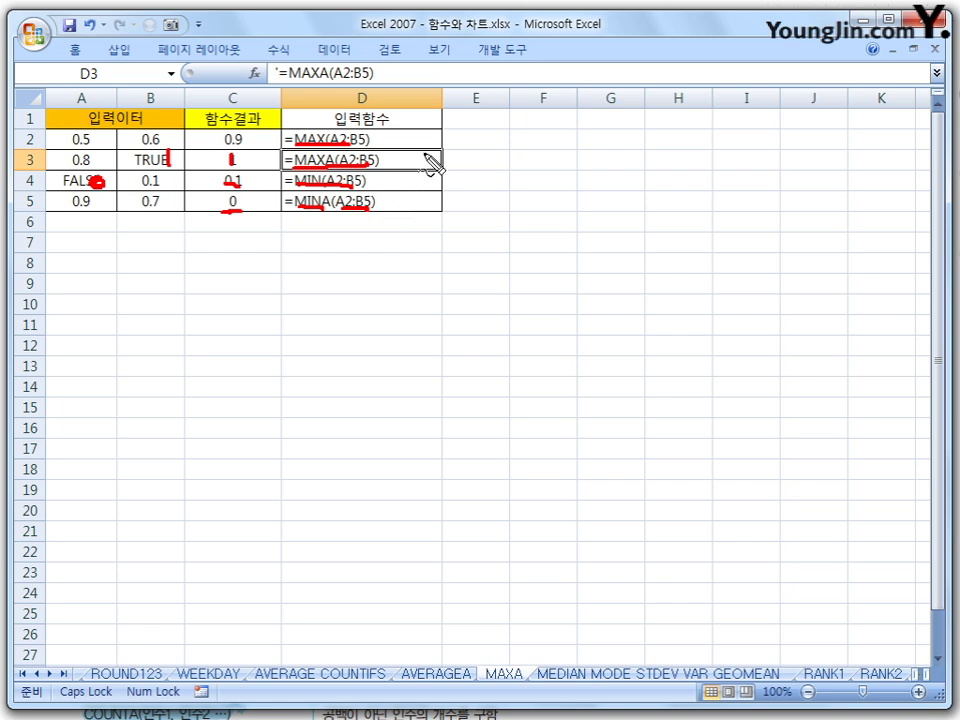
key(Escape)
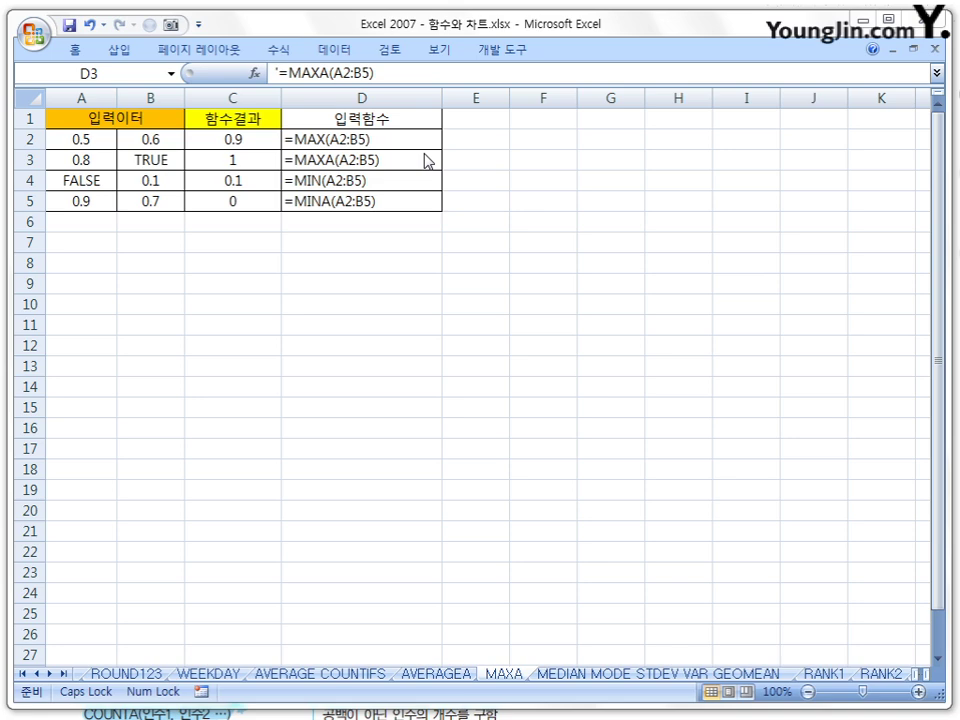
- Consult the textbook's statistical functions table, and select the RANK formula in H9 on Excel's AVERAGE COUNTIFS sheet
key(alt+Tab)
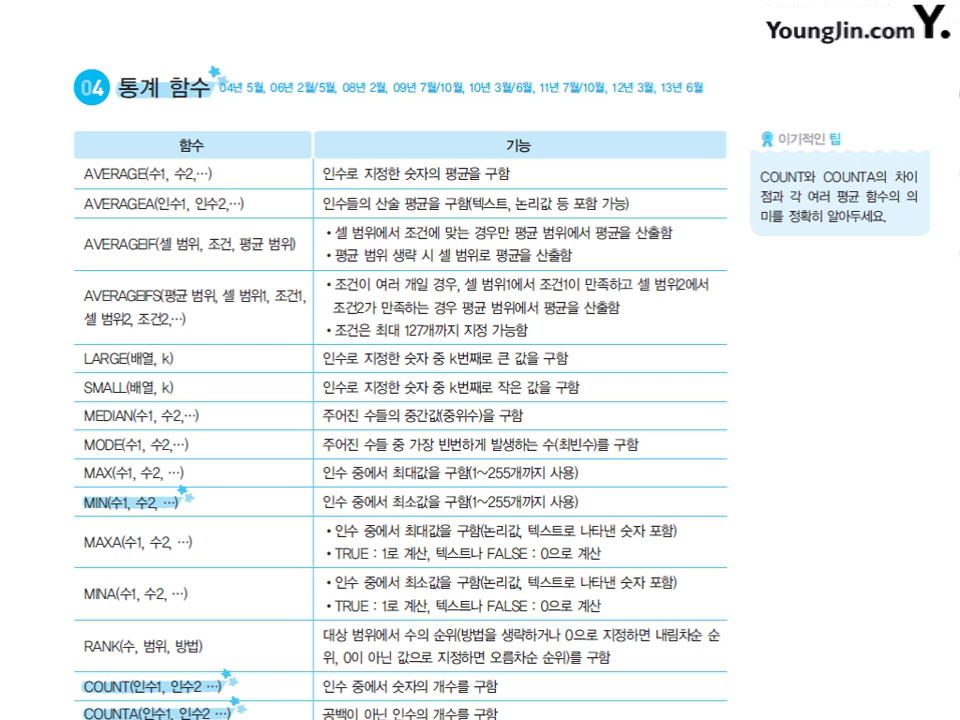
scroll(400, 360, down, 5)
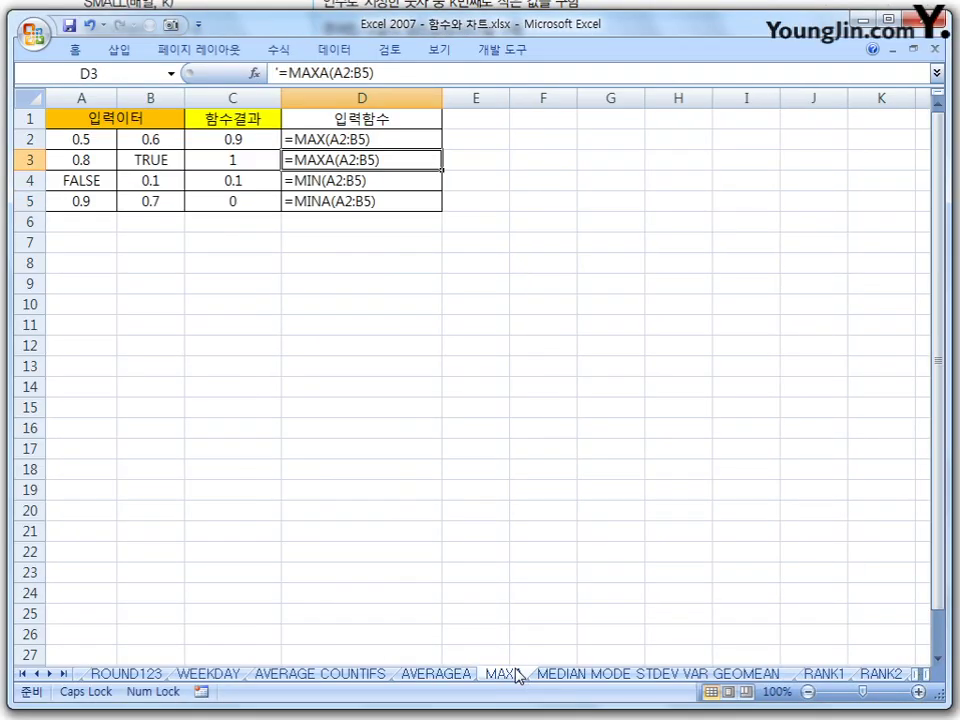
click(378, 680)
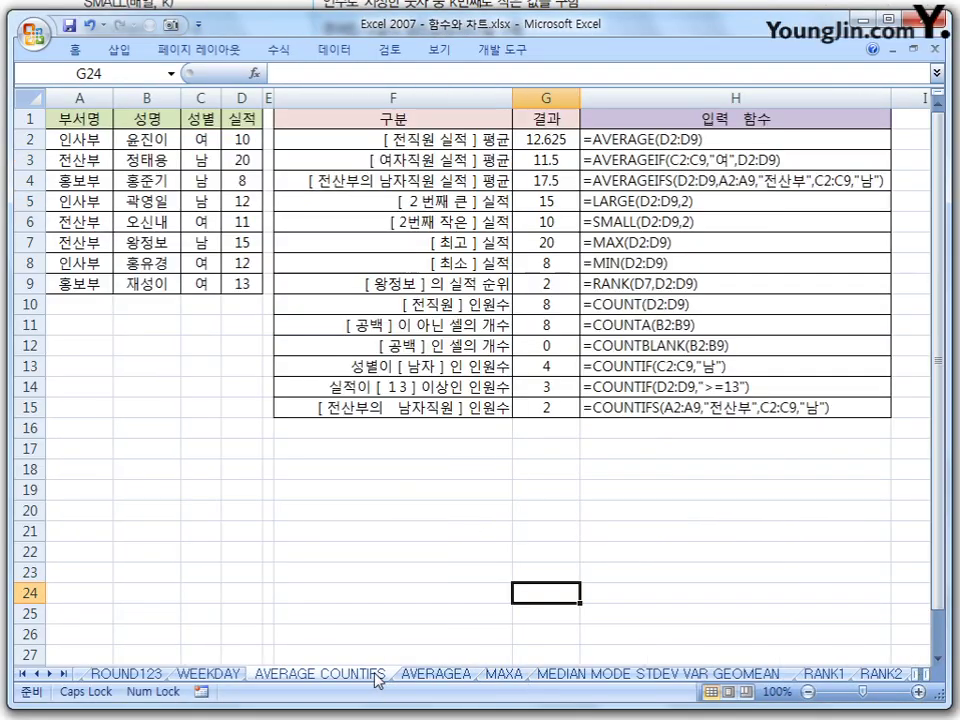
click(655, 283)
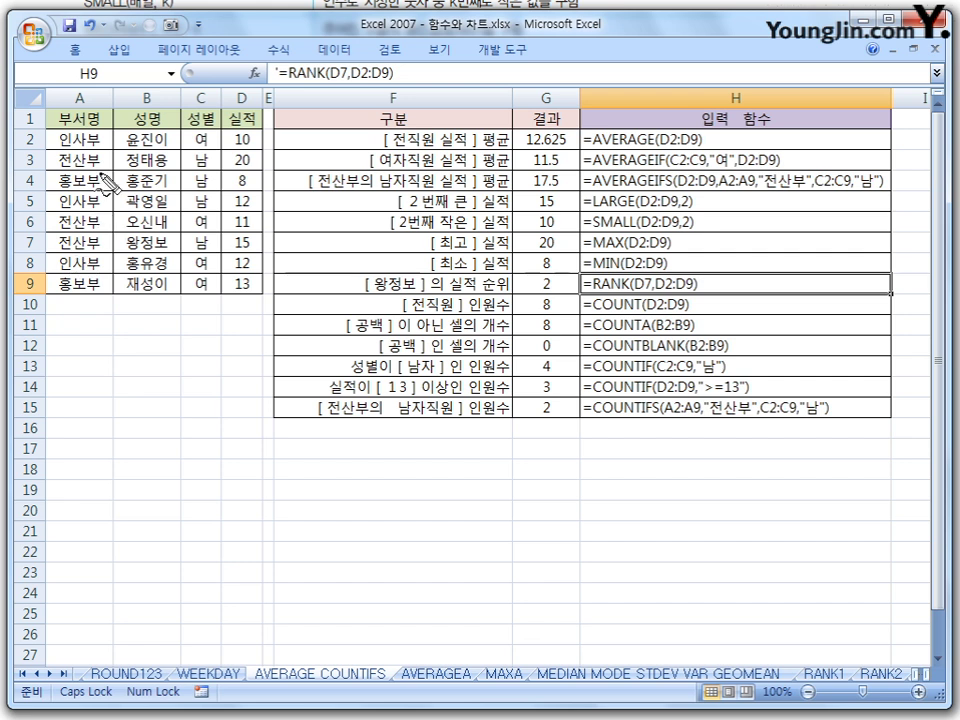
- Mark the employee name in B7, the rank label in F9, the result in G9 and the score in D7
mouse_move(152, 238)
mouse_down()
mouse_move(130, 245)
mouse_move(167, 247)
mouse_up()
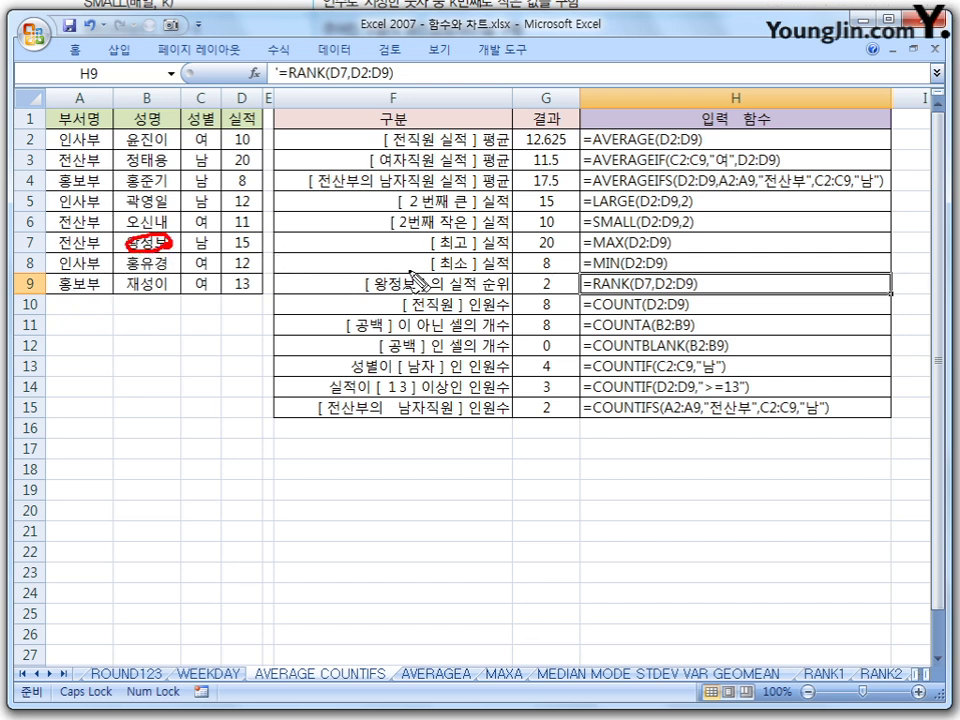
drag(440, 294, 478, 292)
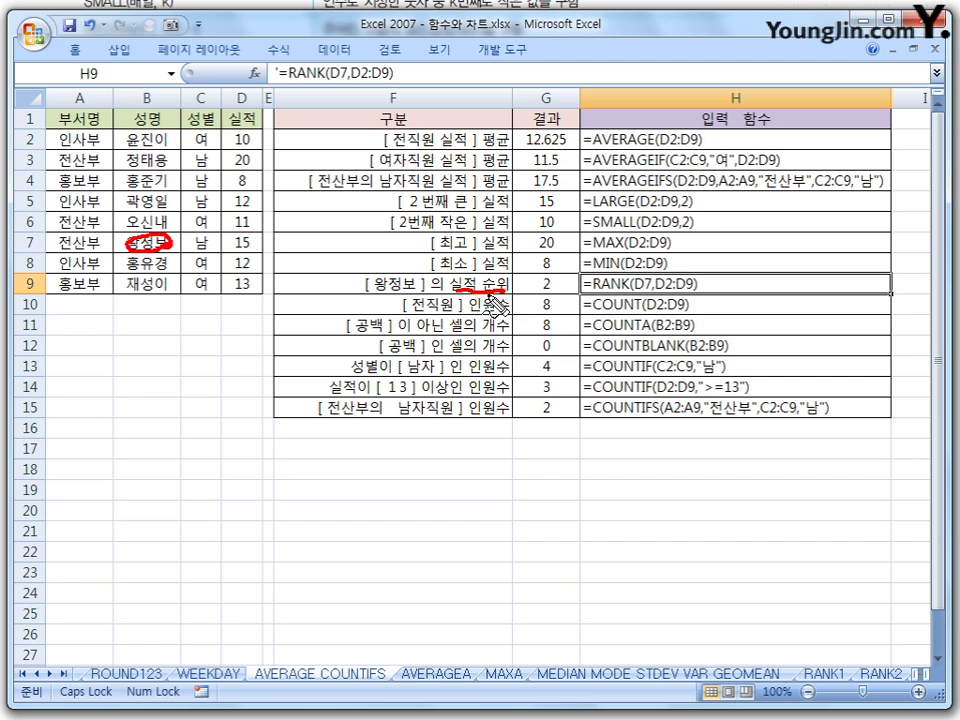
mouse_move(560, 272)
mouse_down()
mouse_move(540, 286)
mouse_move(566, 294)
mouse_up()
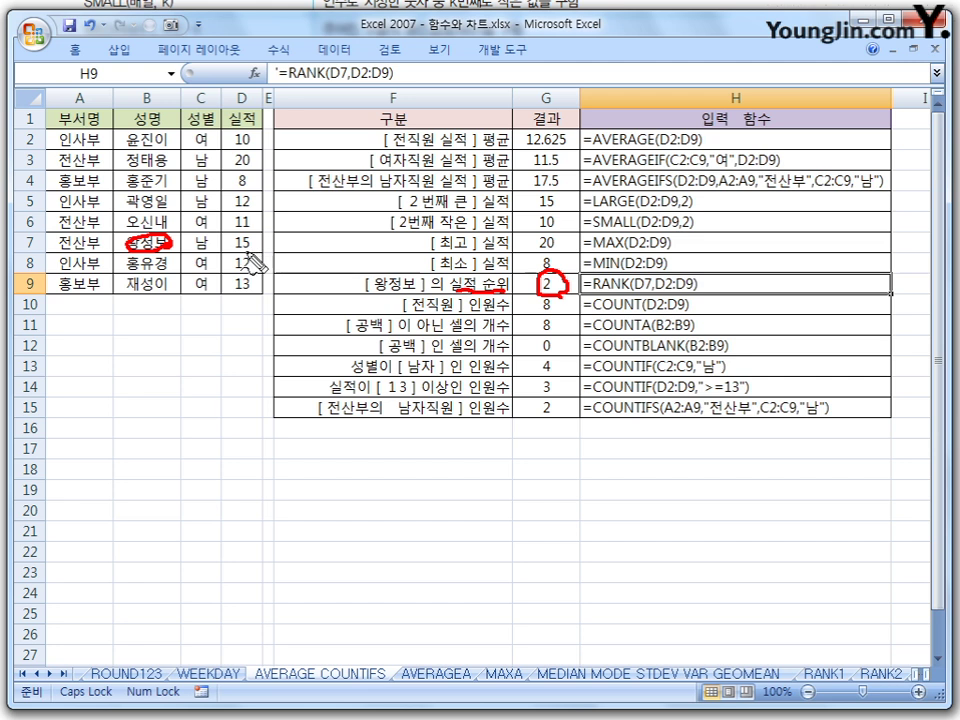
mouse_move(246, 235)
mouse_down()
mouse_move(236, 252)
mouse_move(248, 249)
mouse_up()
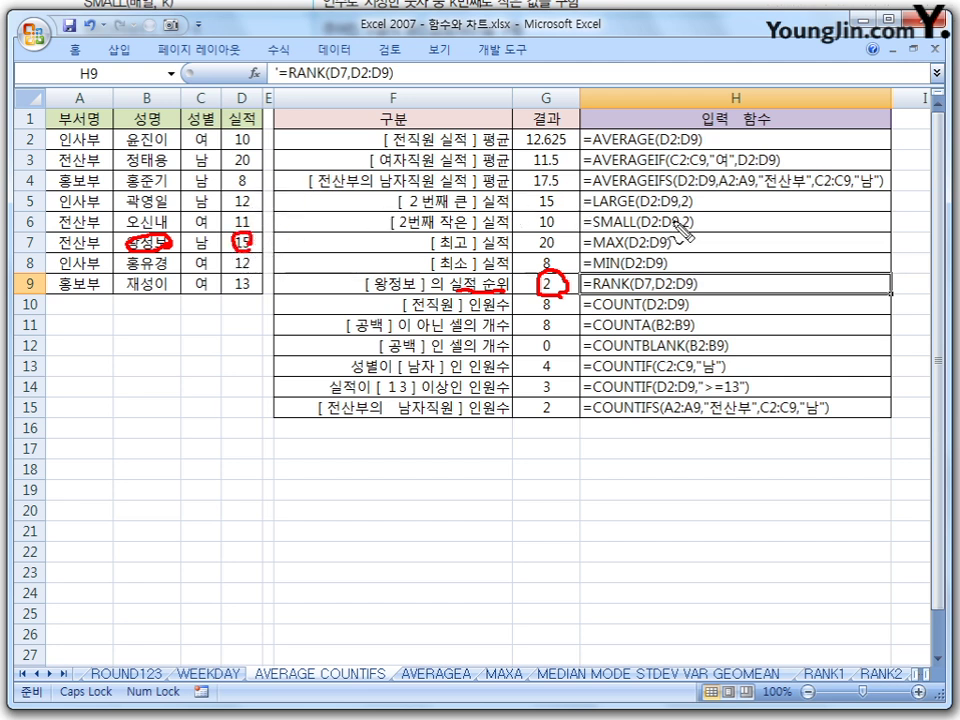
- Underline the LARGE formula in H5, circle its result in G5, and write 2 beside the score in D7
drag(592, 203, 670, 203)
mouse_move(552, 194)
mouse_down()
mouse_move(540, 208)
mouse_move(560, 200)
mouse_up()
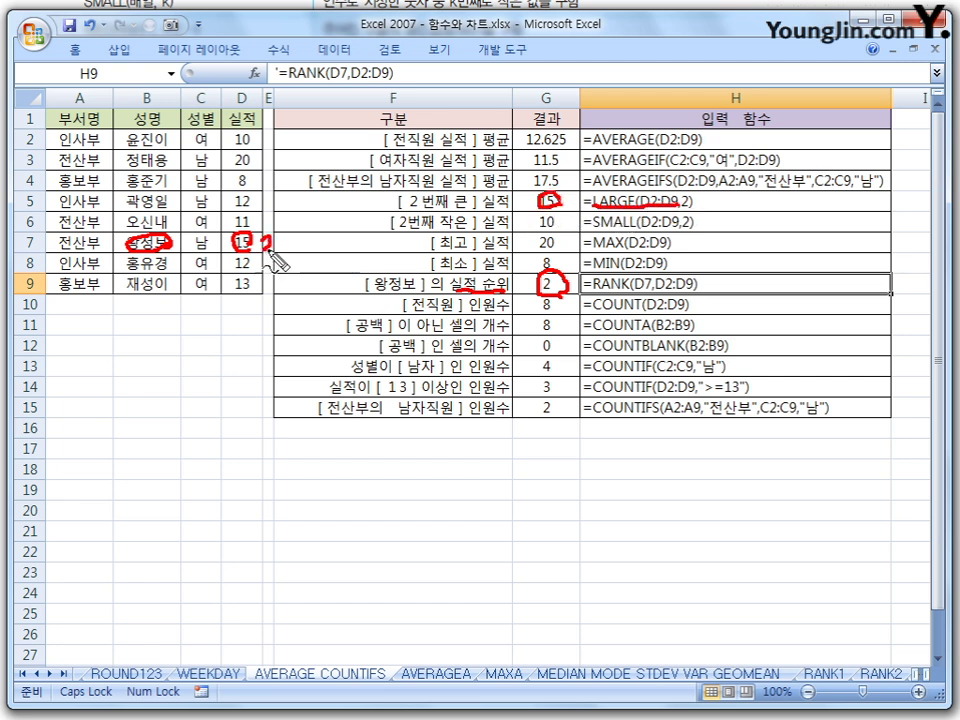
drag(263, 238, 276, 247)
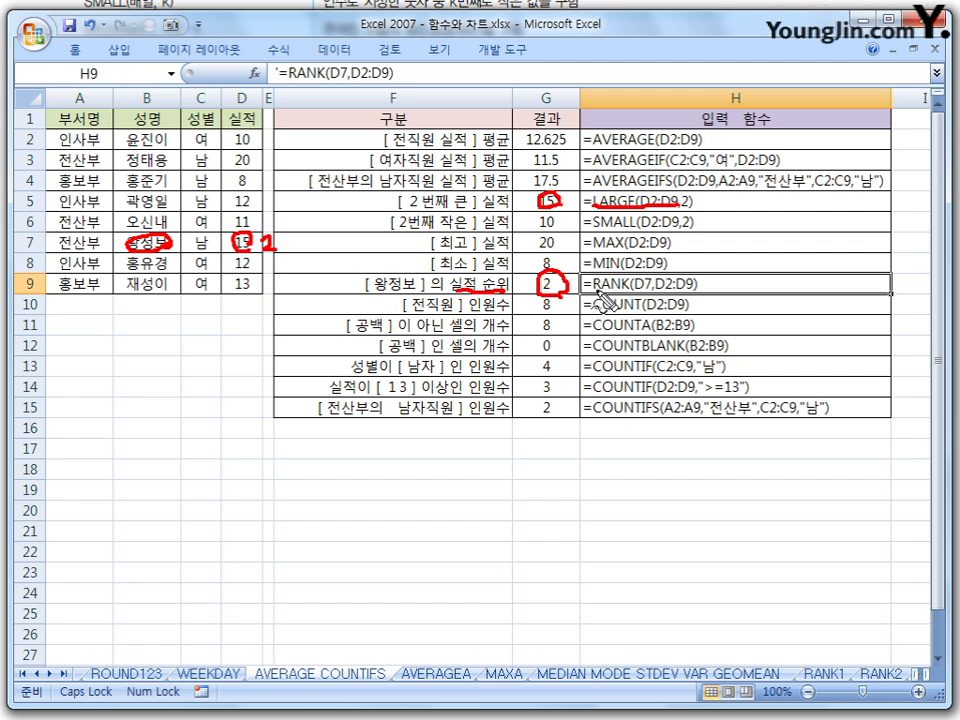
- Mark the RANK formula's D7 and D2:D9 arguments, bracket the score range, circle the whole formula, and clear the annotations
drag(590, 291, 626, 290)
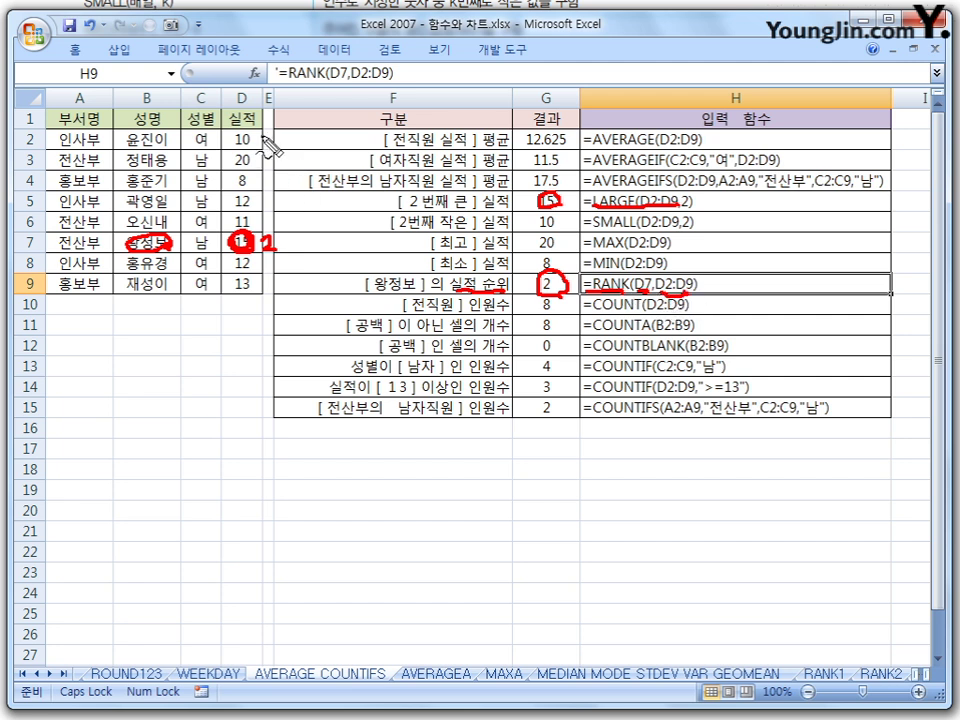
mouse_move(262, 135)
mouse_down()
mouse_move(289, 165)
mouse_move(302, 242)
mouse_move(275, 288)
mouse_up()
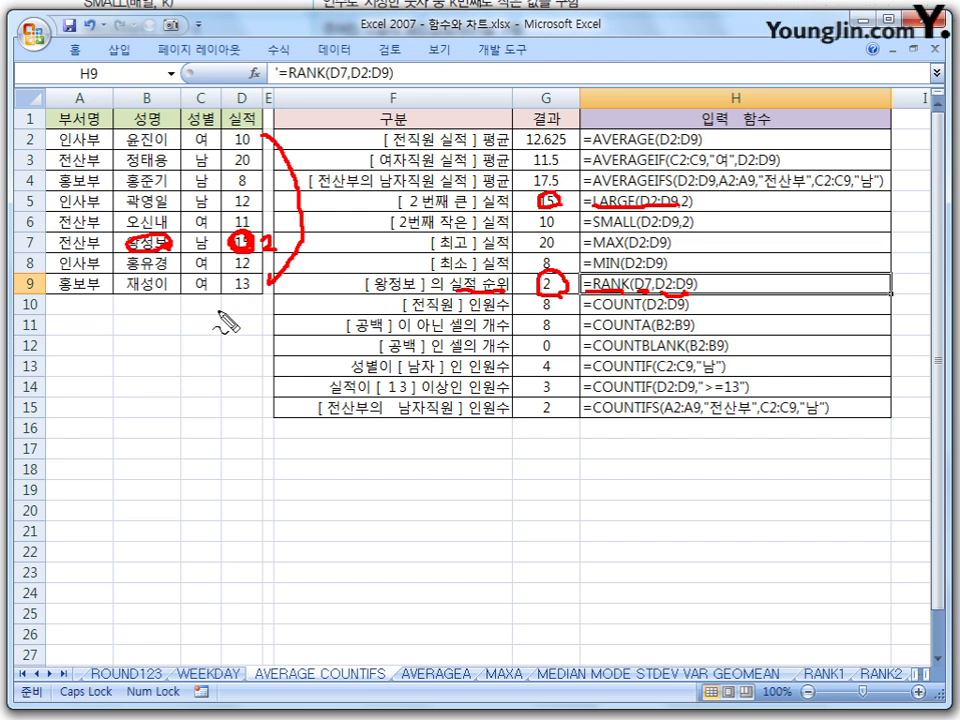
mouse_move(739, 300)
mouse_down()
mouse_move(640, 302)
mouse_move(690, 272)
mouse_move(705, 285)
mouse_up()
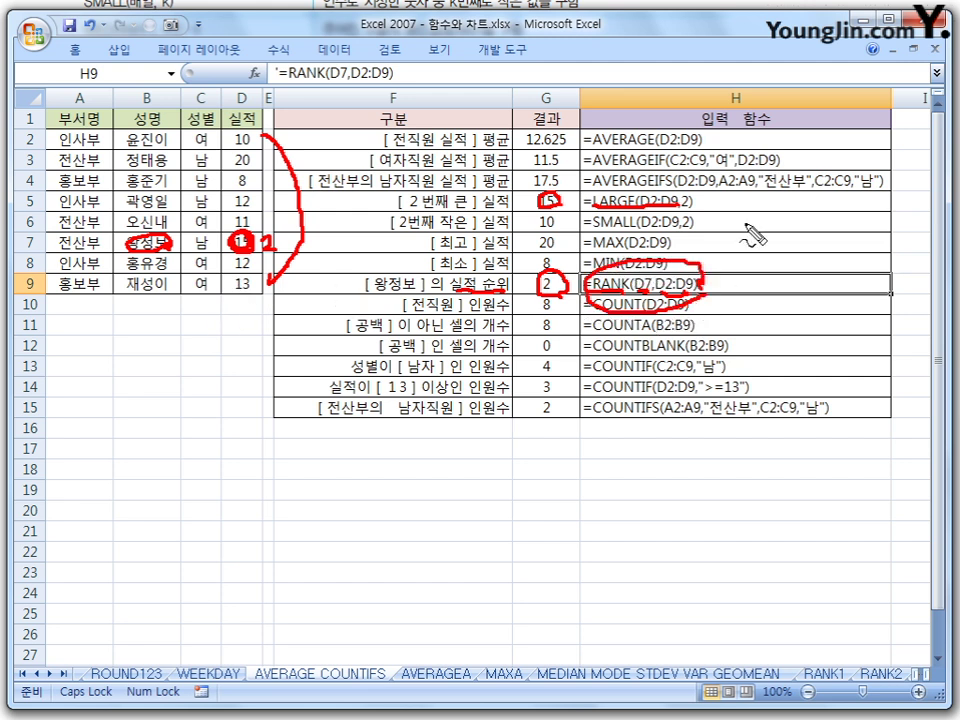
key(Escape)
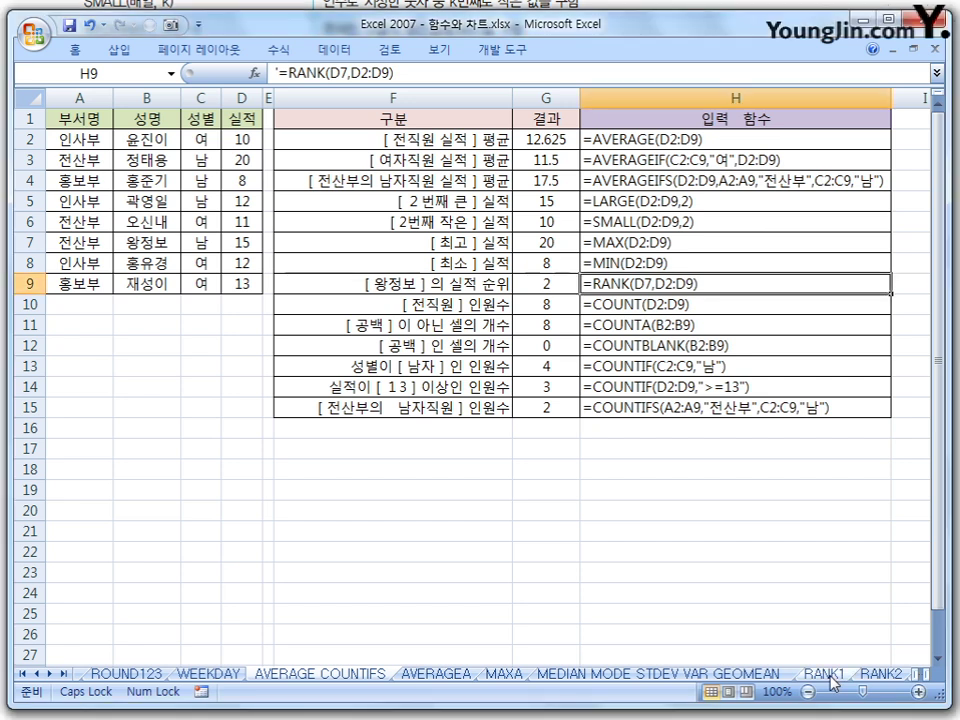
- Open the RANK1 sheet and show the RANK formula in F4 in edit mode with its references highlighted
click(675, 589)
click(828, 681)
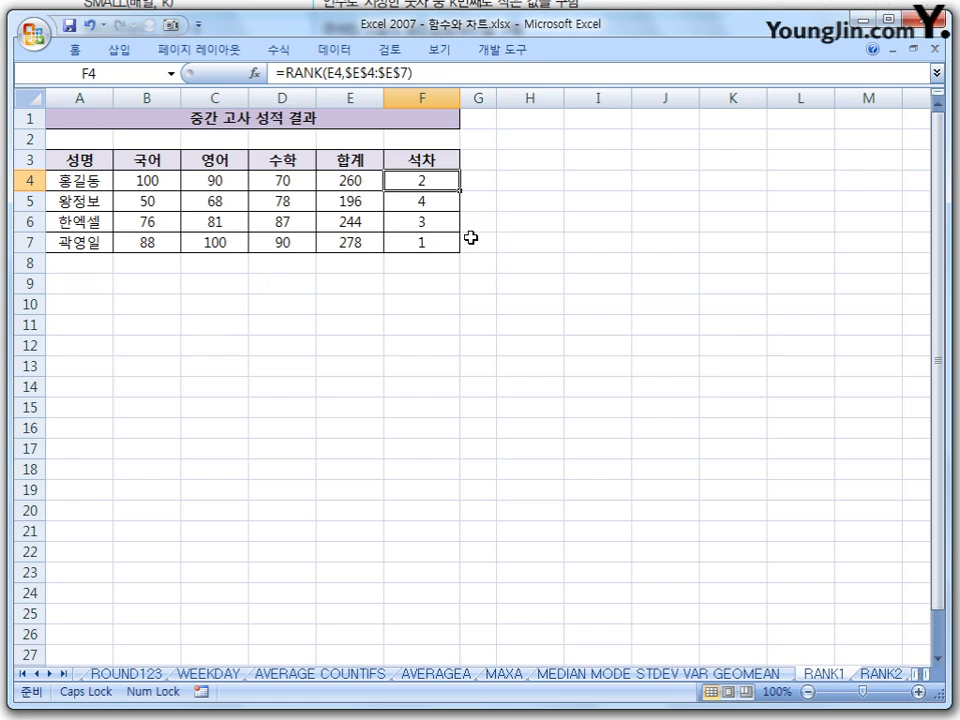
key(F2)
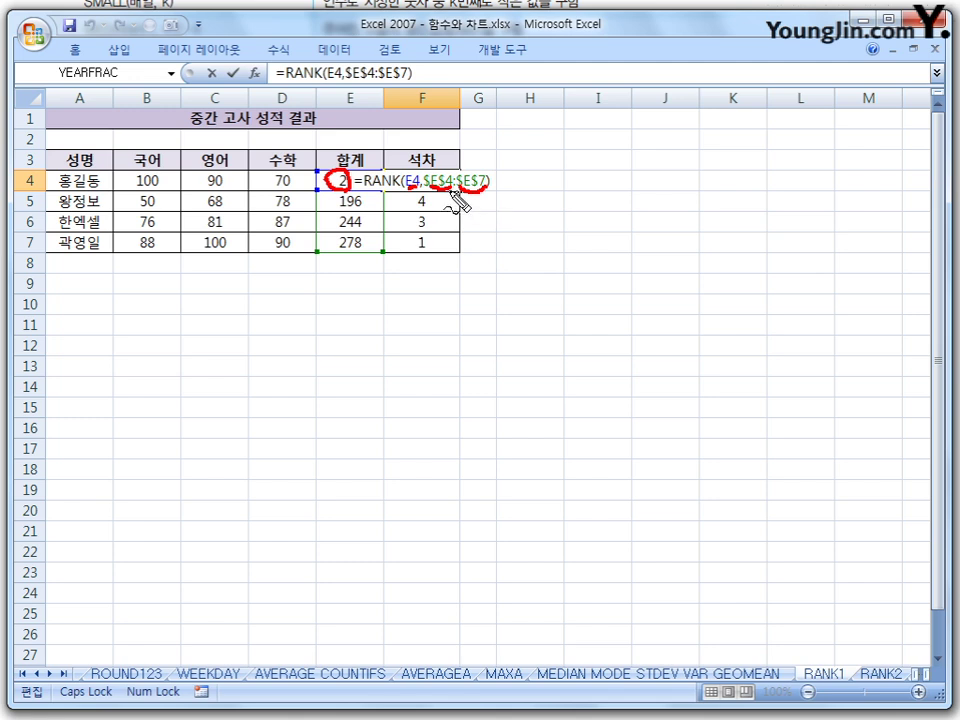
- Circle the $E$4 and $E$7 references in F4 and handwrite "절대참조" with two $ signs beside the formula
mouse_move(452, 174)
mouse_down()
mouse_move(439, 182)
mouse_move(470, 197)
mouse_move(542, 193)
mouse_move(525, 213)
mouse_move(531, 222)
mouse_up()
mouse_move(562, 185)
mouse_down()
mouse_move(578, 192)
mouse_move(603, 172)
mouse_move(617, 176)
mouse_move(609, 189)
mouse_move(641, 156)
mouse_move(632, 178)
mouse_move(643, 197)
mouse_up()
drag(553, 249, 549, 266)
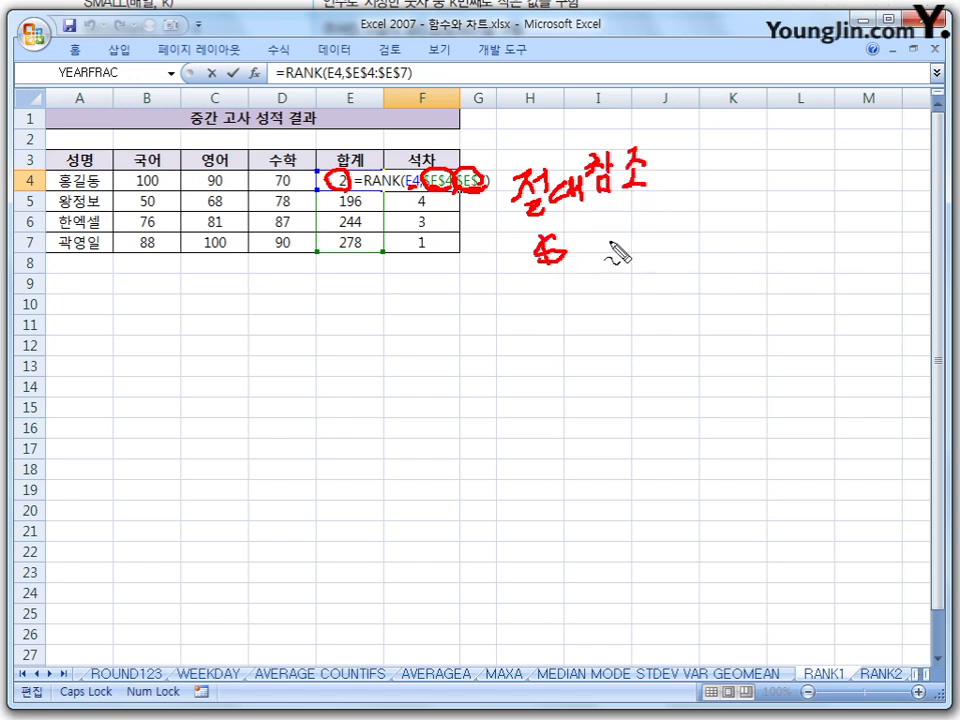
drag(618, 228, 613, 262)
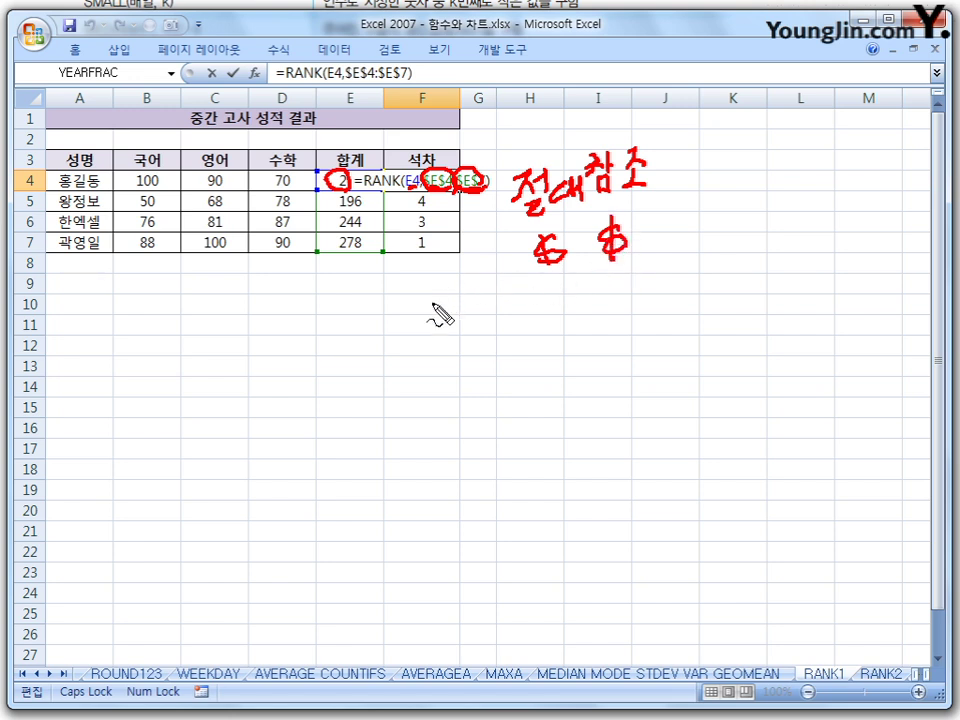
- Handwrite the syntax "=Rank(○, 절)" below the table, labelling the first argument "상" and boxing the second one
mouse_move(453, 306)
mouse_down()
mouse_move(453, 345)
mouse_move(466, 318)
mouse_move(472, 343)
mouse_move(522, 342)
mouse_up()
mouse_move(527, 296)
mouse_down()
mouse_move(528, 340)
mouse_move(556, 330)
mouse_move(600, 340)
mouse_move(648, 332)
mouse_move(590, 373)
mouse_up()
drag(600, 358, 622, 378)
mouse_move(622, 365)
mouse_down()
mouse_move(630, 364)
mouse_move(607, 380)
mouse_up()
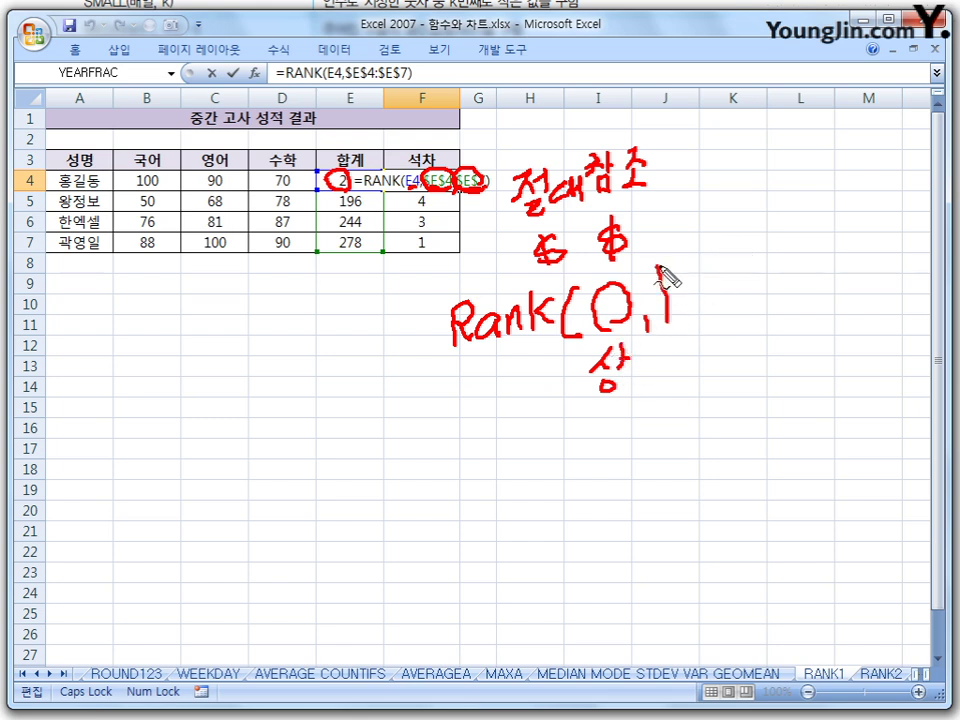
mouse_move(660, 268)
mouse_down()
mouse_move(793, 321)
mouse_move(685, 322)
mouse_up()
mouse_move(704, 272)
mouse_down()
mouse_move(722, 296)
mouse_move(739, 298)
mouse_move(733, 315)
mouse_up()
drag(811, 243, 805, 305)
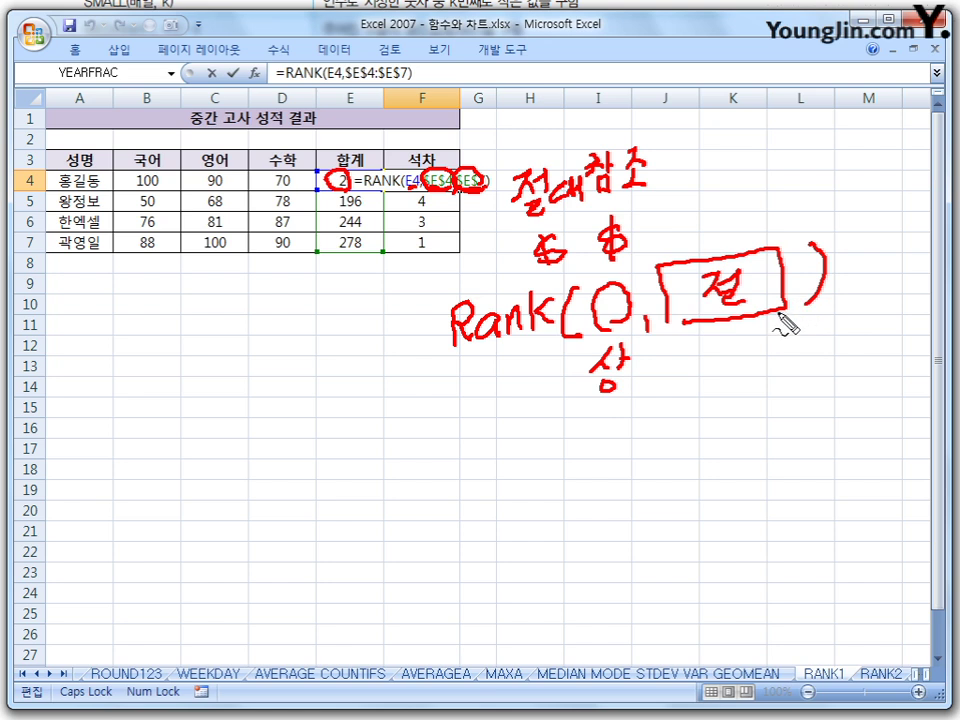
mouse_move(417, 327)
mouse_down()
mouse_move(437, 323)
mouse_move(440, 336)
mouse_up()
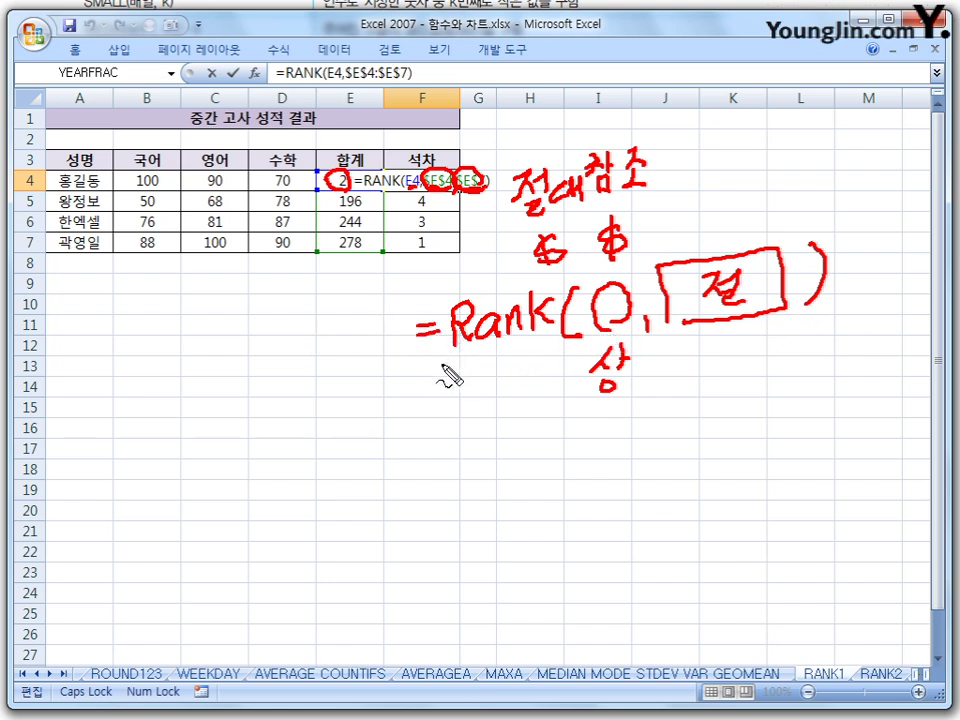
- Emphasize the two arguments of the handwritten Rank syntax and draw a downward fill arrow from the formula in F4
drag(598, 334, 618, 336)
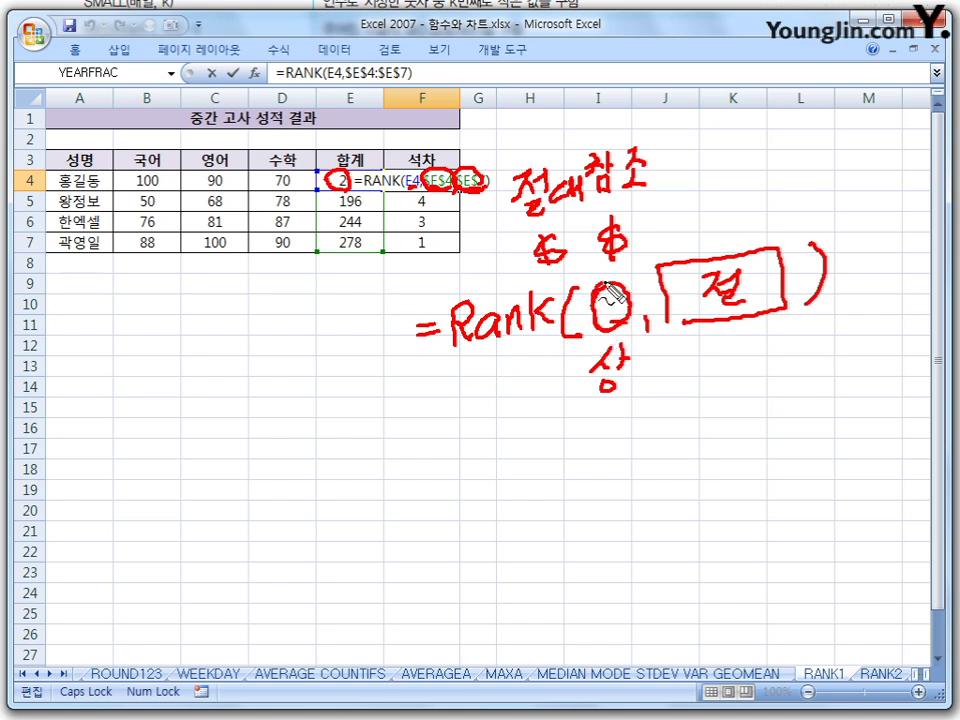
drag(678, 325, 762, 320)
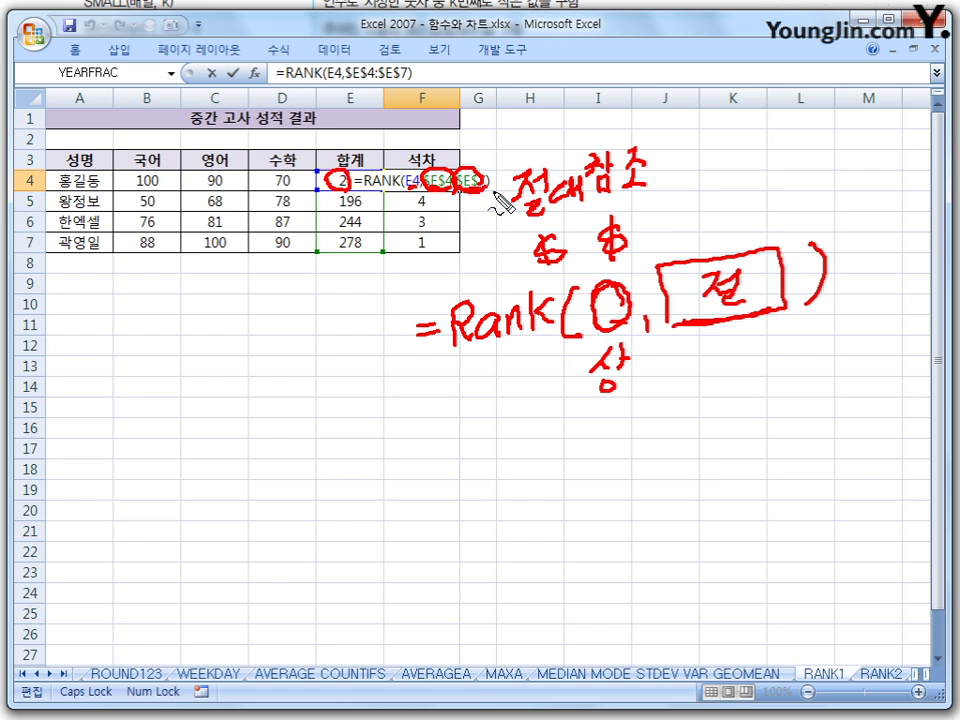
drag(492, 188, 489, 266)
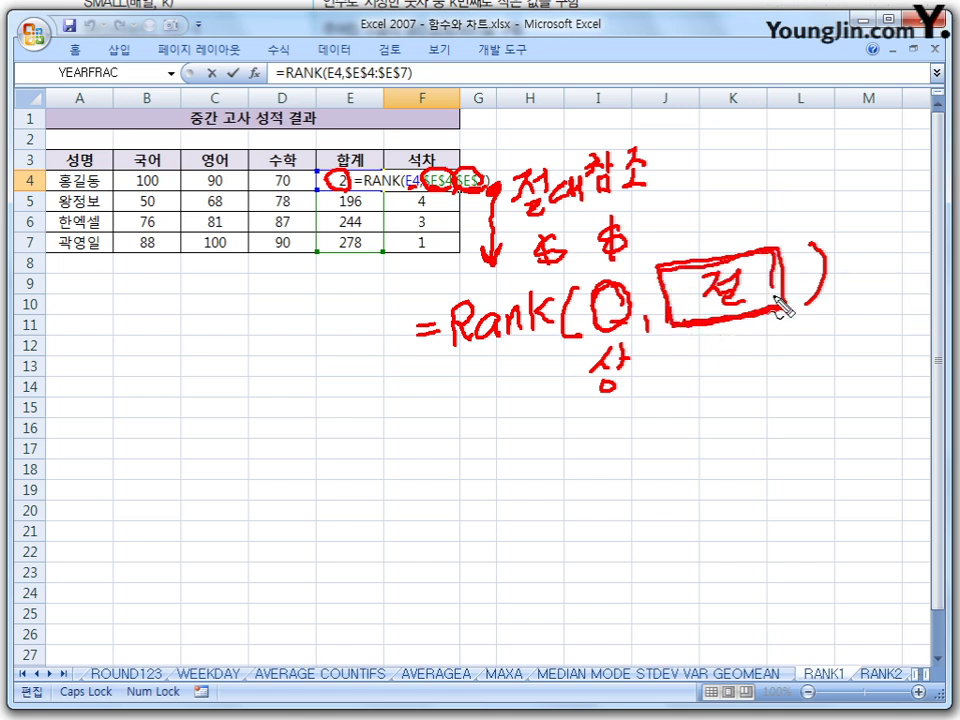
- Draw bracket lines around the handwritten range argument and add two $ signs beneath it for the absolute reference
mouse_move(736, 333)
mouse_down()
mouse_move(733, 440)
mouse_move(742, 425)
mouse_up()
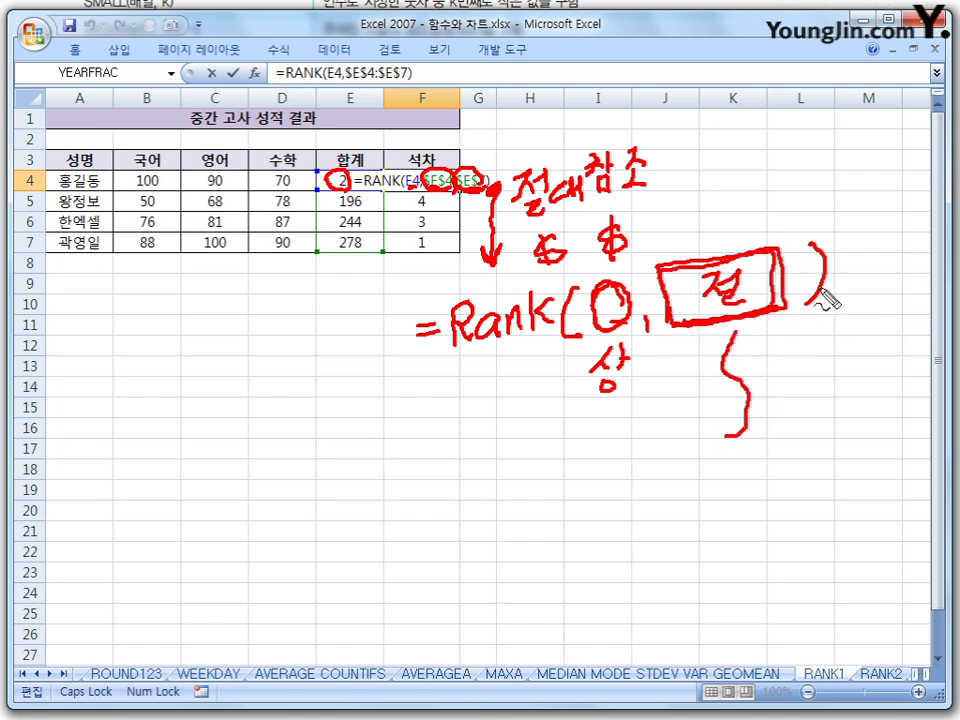
mouse_move(799, 261)
mouse_down()
mouse_move(821, 439)
mouse_move(790, 428)
mouse_up()
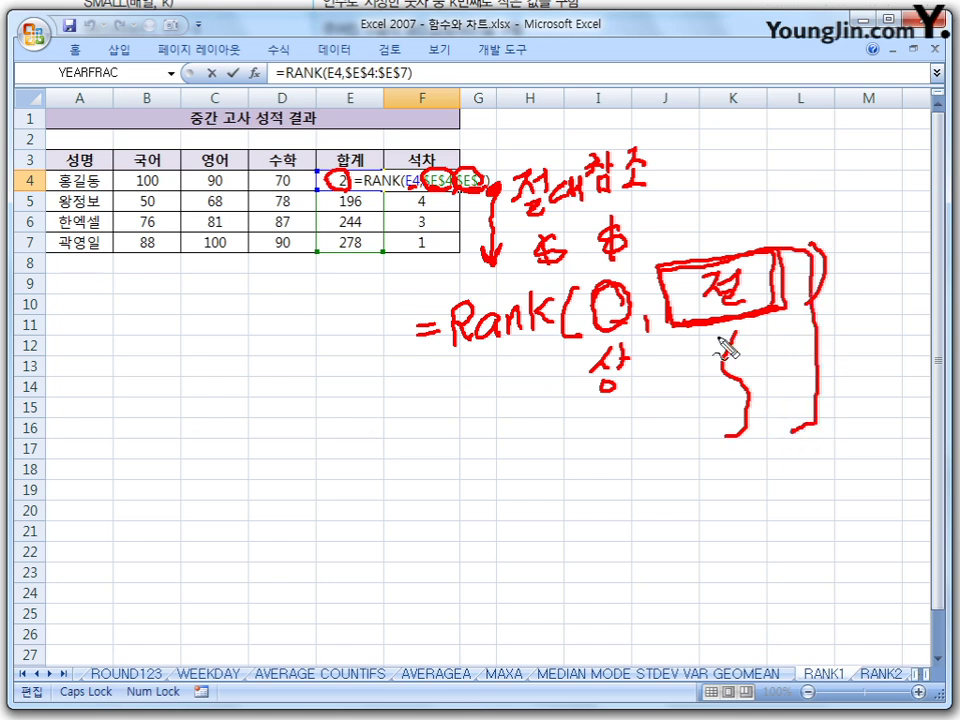
drag(700, 366, 690, 396)
drag(772, 350, 762, 374)
drag(768, 346, 768, 382)
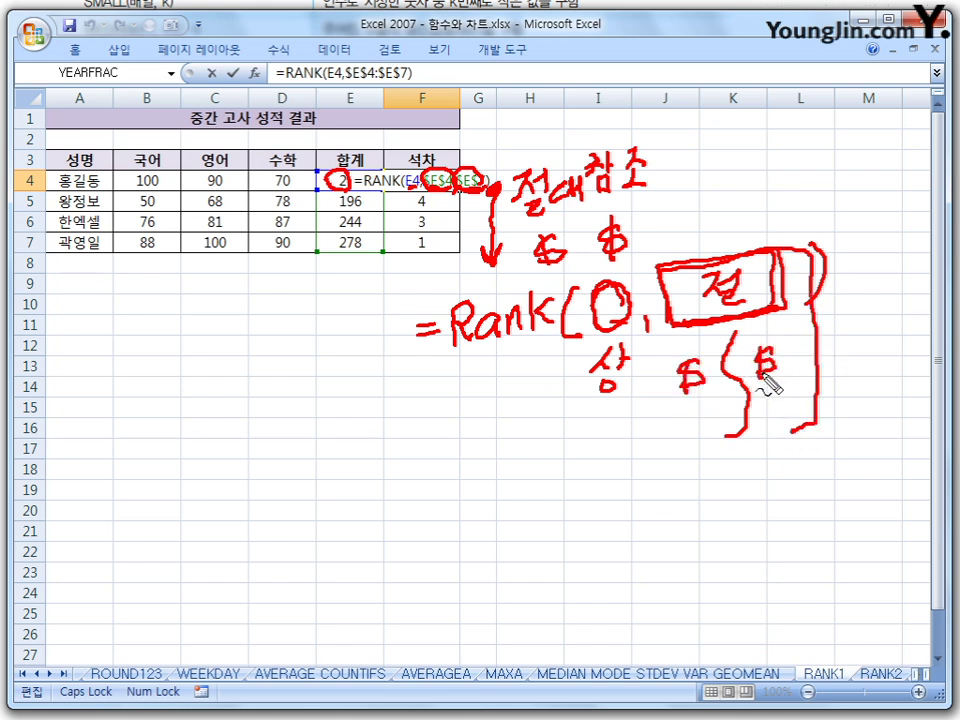
- Circle the "상" label, mark a downward arrow beside it and underline "=Rank", clearing all drawn annotations at the end
mouse_move(630, 392)
mouse_down()
mouse_move(612, 348)
mouse_move(624, 386)
mouse_up()
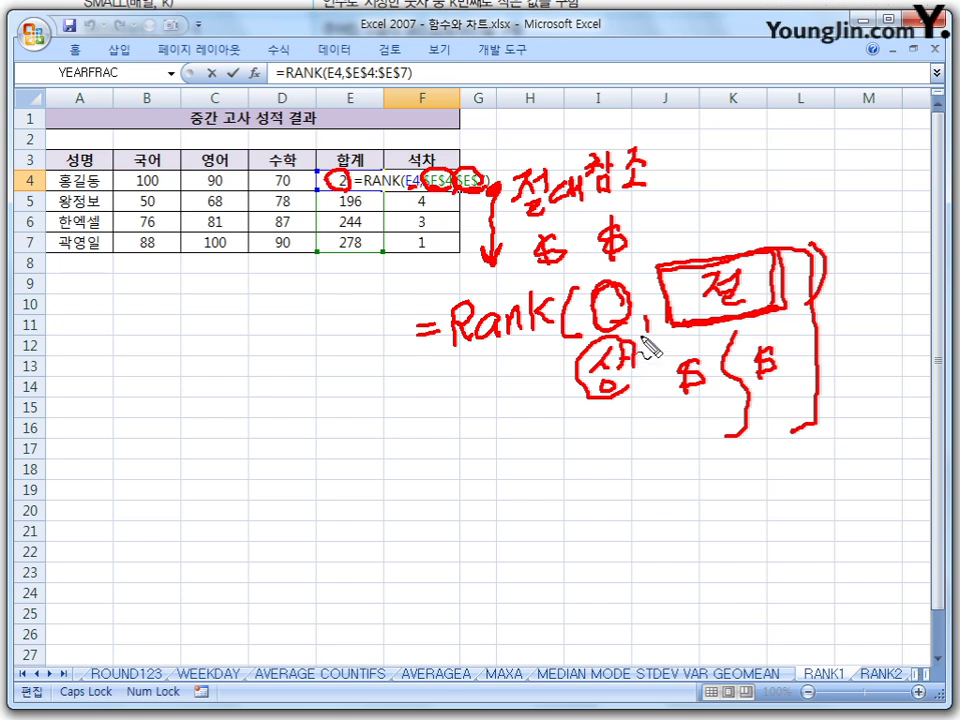
drag(641, 343, 642, 442)
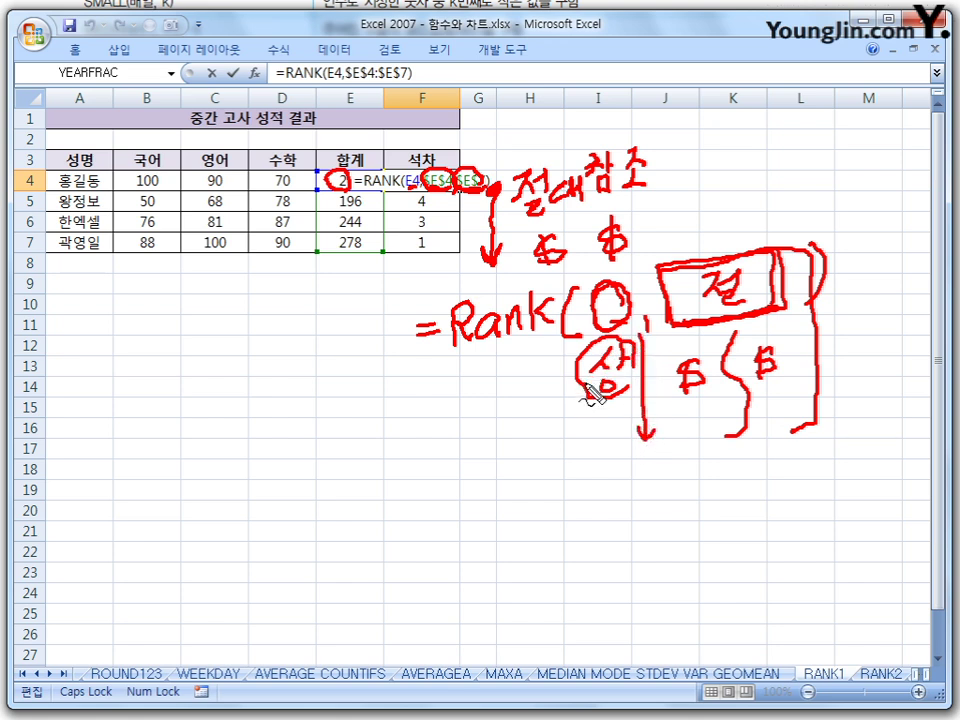
drag(421, 362, 560, 343)
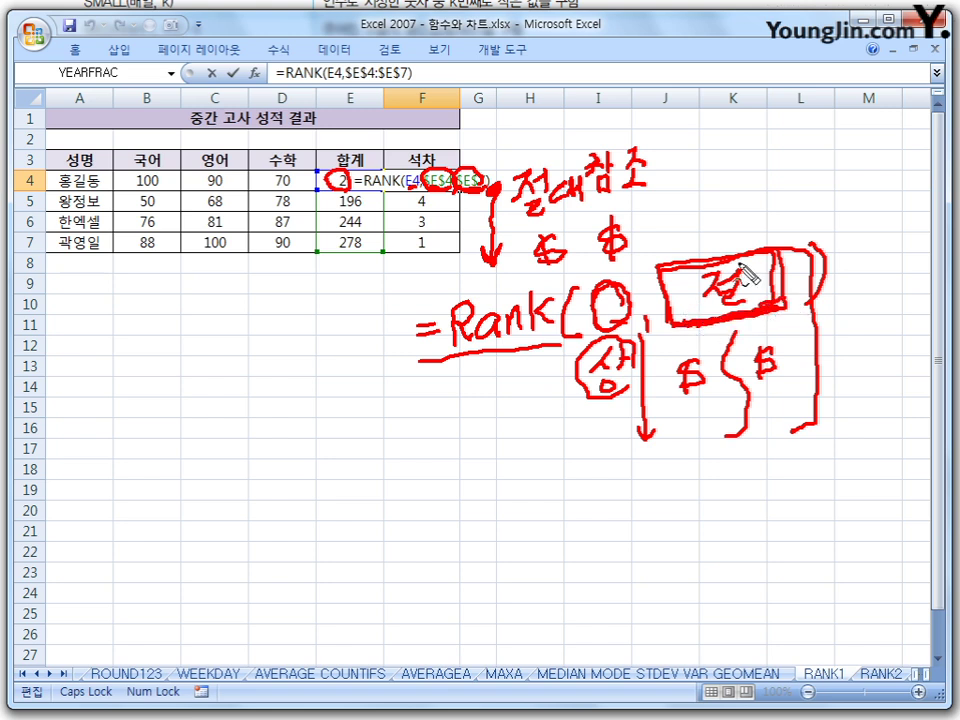
key(Escape)
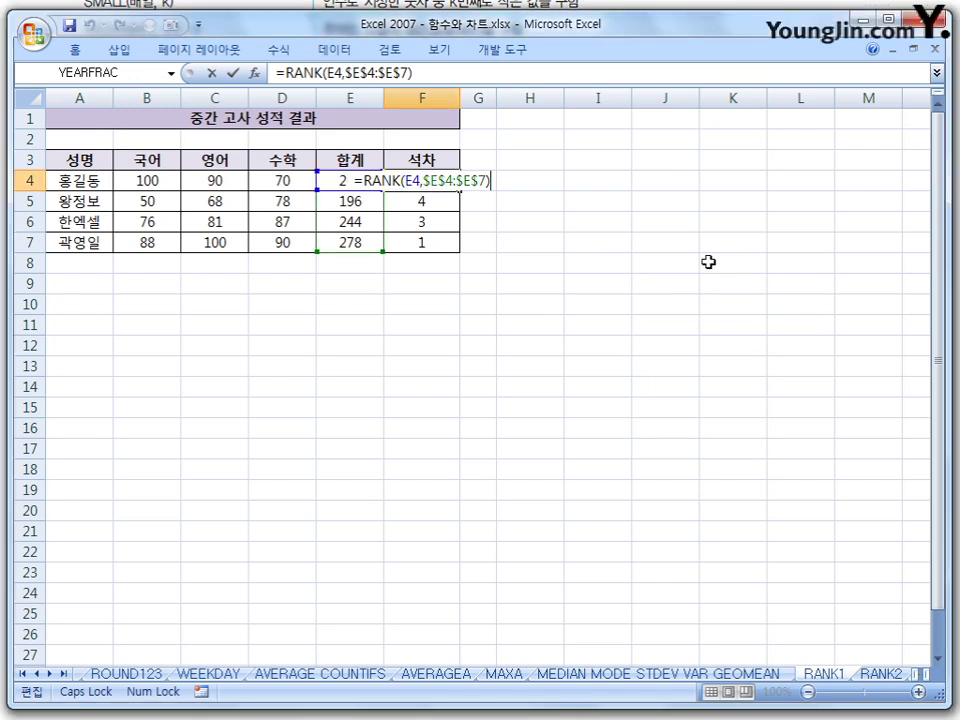
- Leave the edit mode of F4 and review its RANK formula and the highlighted argument ranges once more
key(Return)
key(Up)
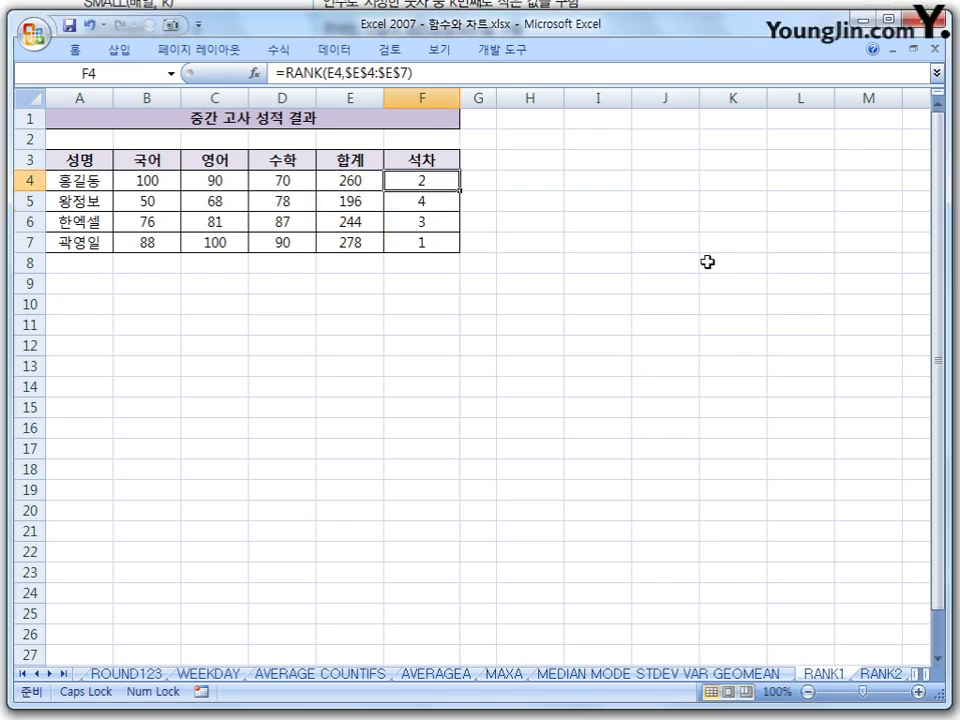
key(F2)
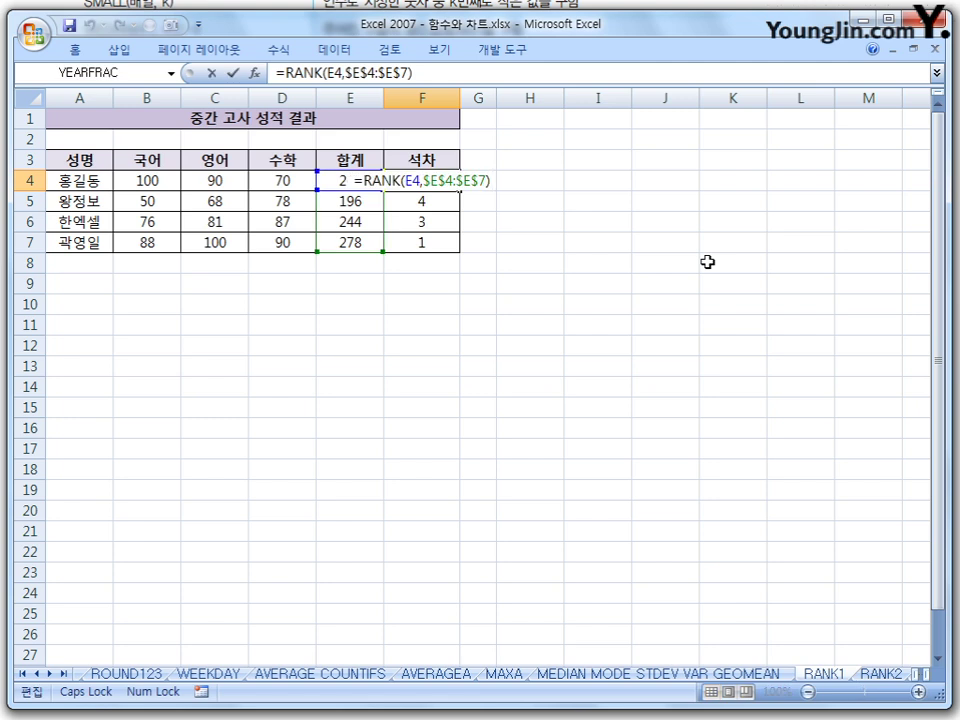
key(Return)
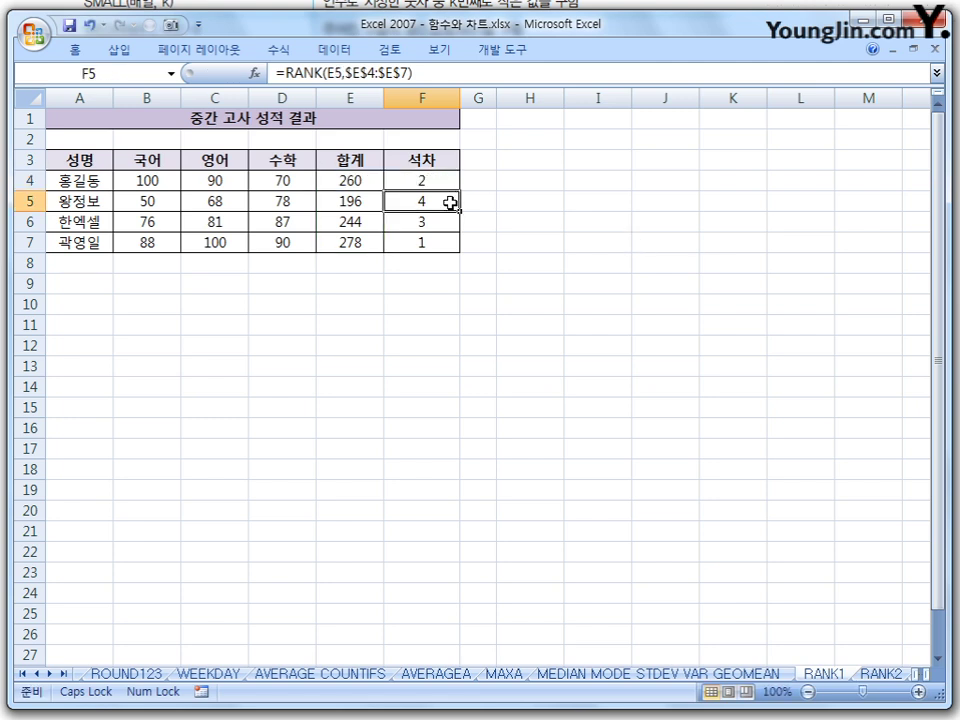
- Clear the ranks in F5:F7 and refill them by copying the absolute-reference RANK formula from F4 down to F7
drag(450, 201, 451, 238)
key(Delete)
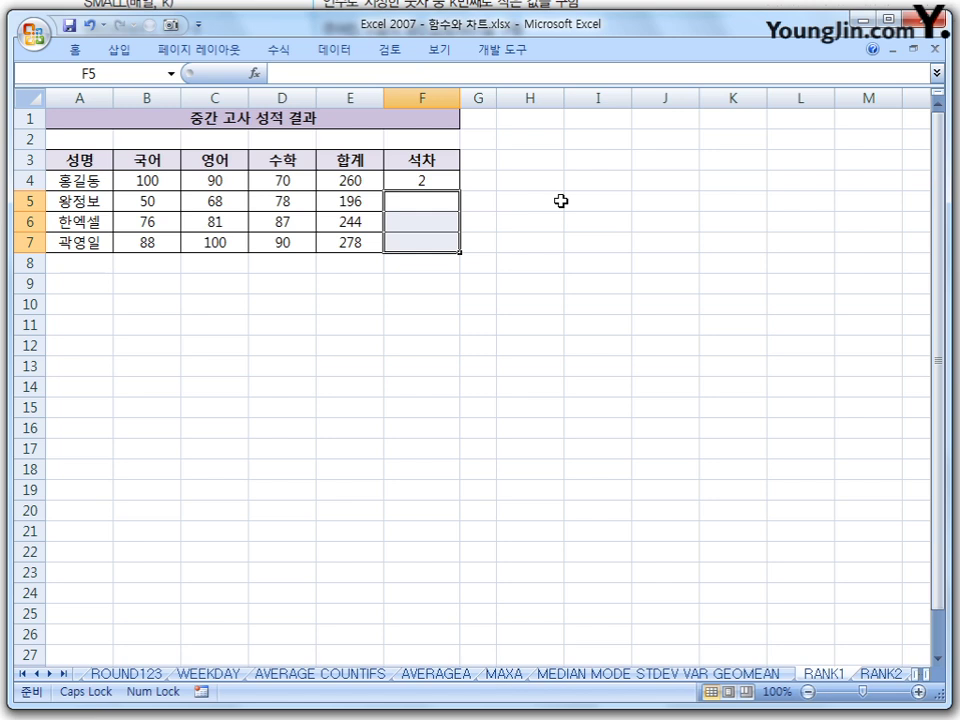
click(438, 181)
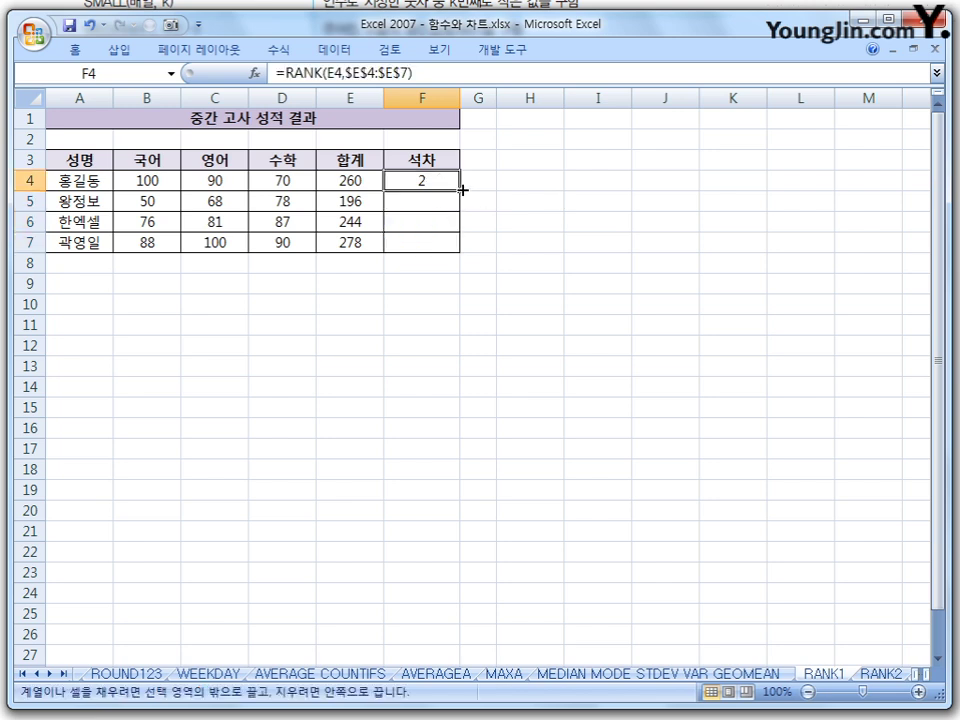
double_click(461, 190)
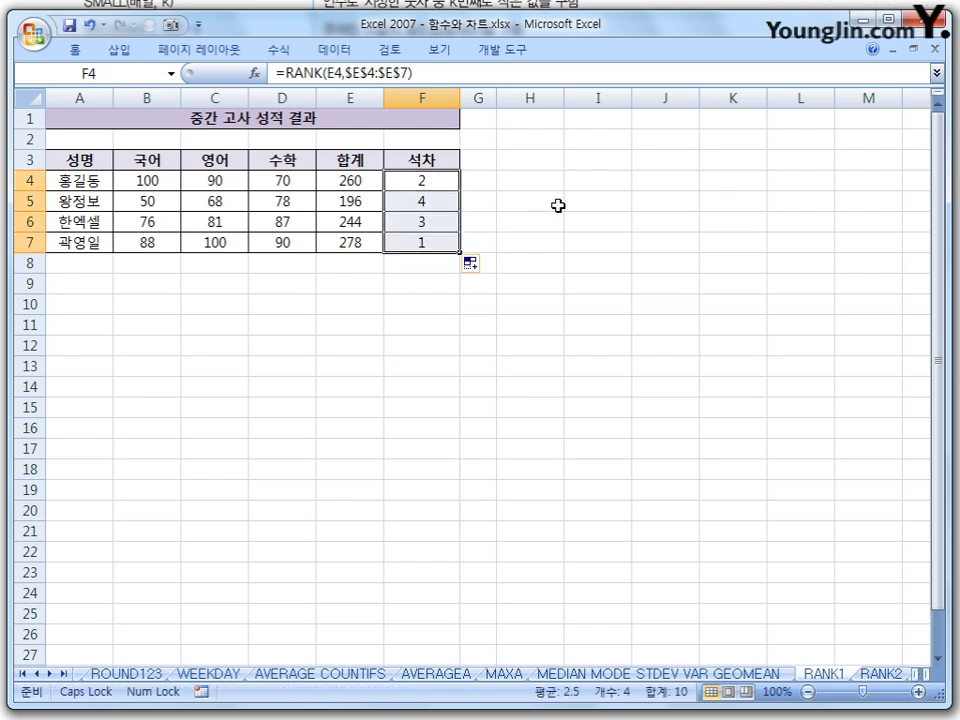
- Compare each student's total in E4:E7 with the corresponding rank in F4:F7
click(366, 243)
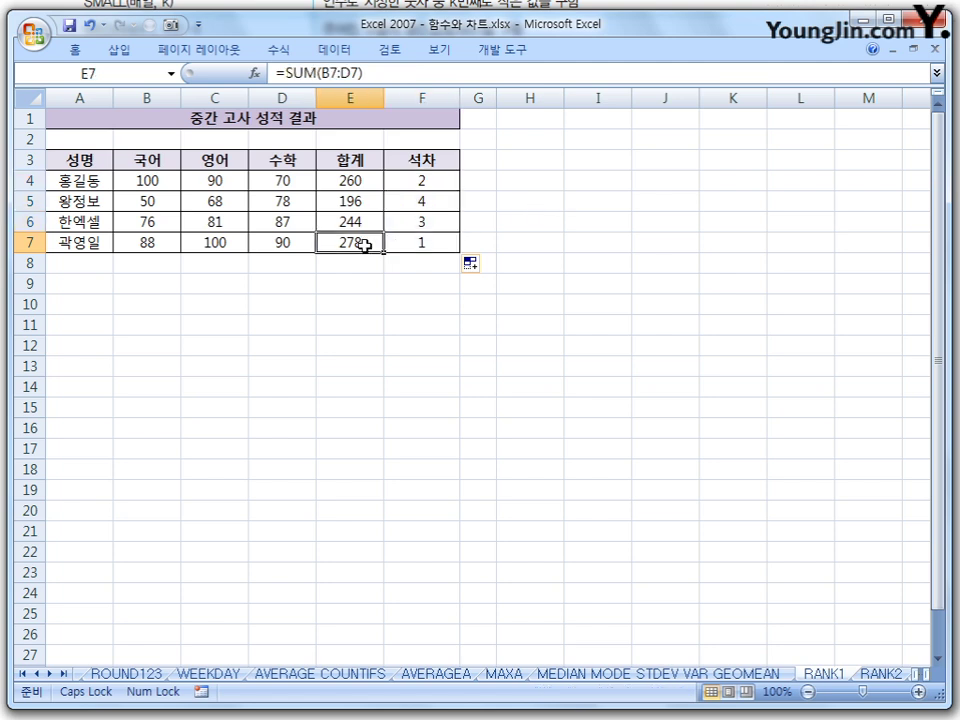
click(450, 243)
click(355, 185)
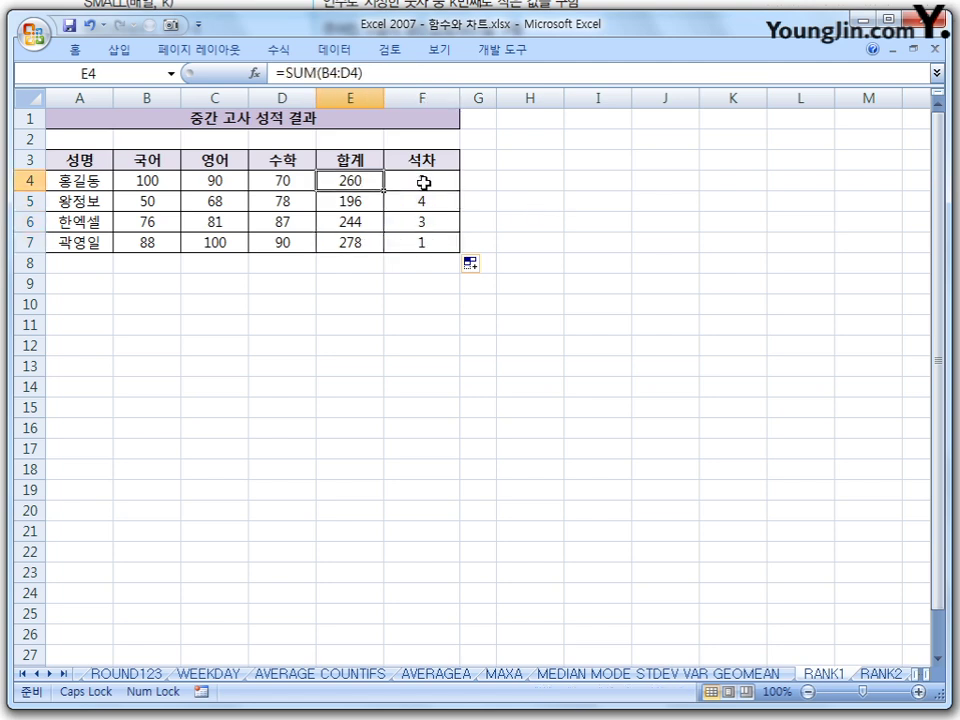
click(442, 182)
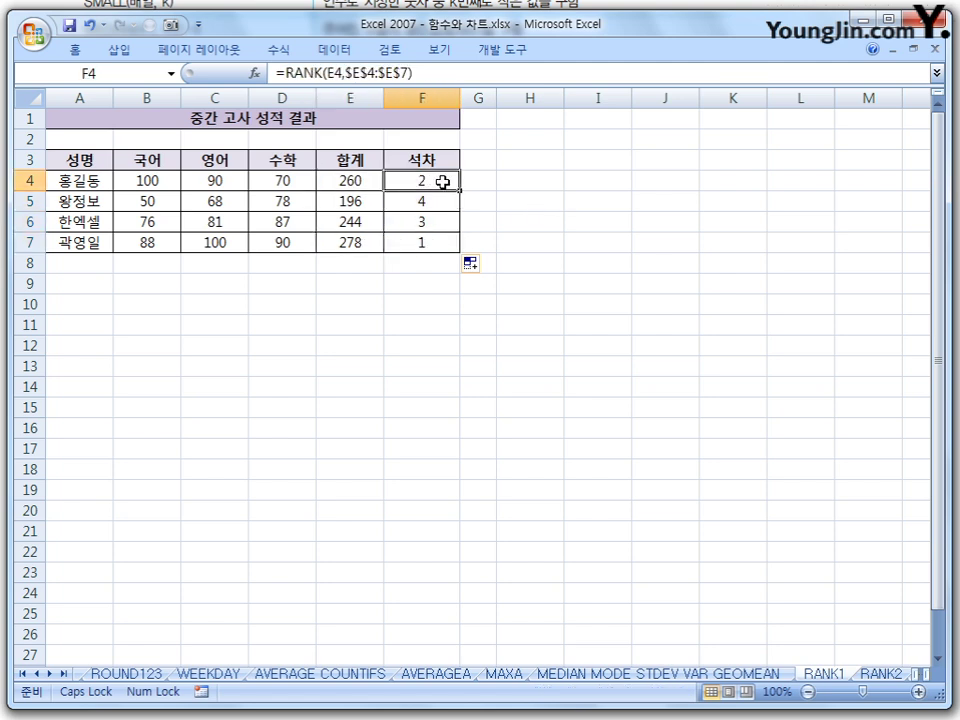
click(372, 223)
click(447, 224)
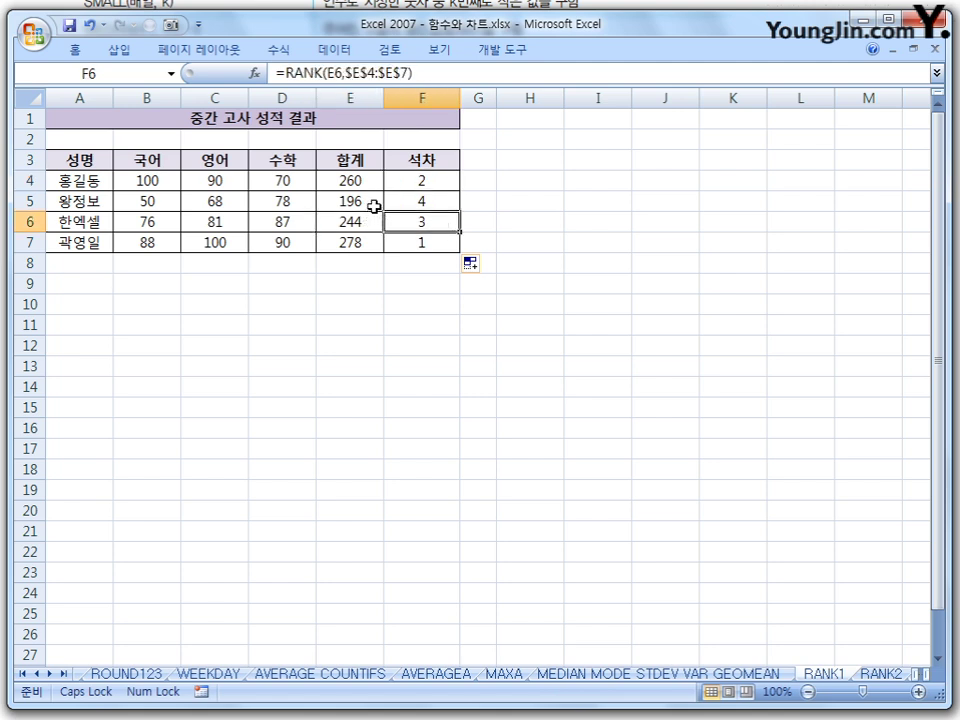
click(378, 204)
key(Right)
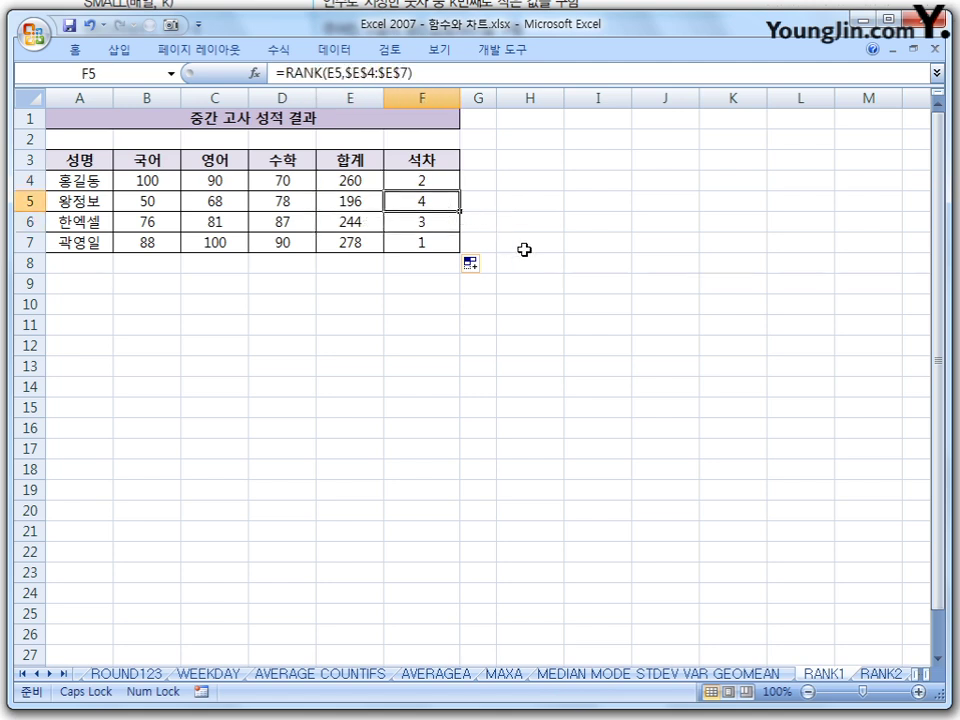
click(576, 246)
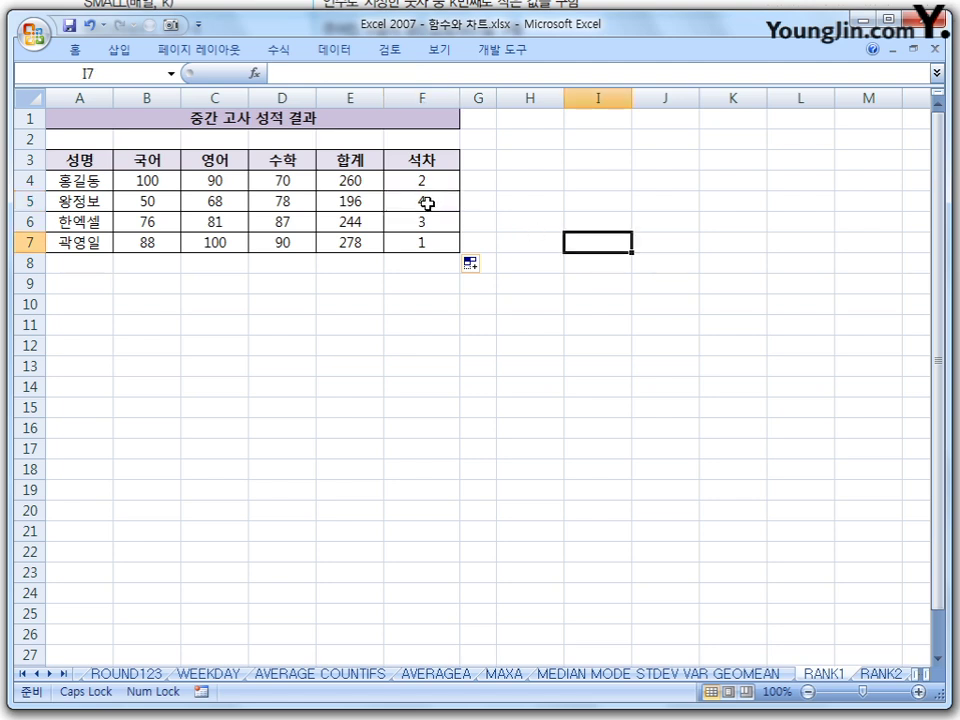
- Clear F5:F7 and change the formula in F4 to relative references, =RANK(E4,E4:E7)
drag(427, 204, 427, 242)
key(Delete)
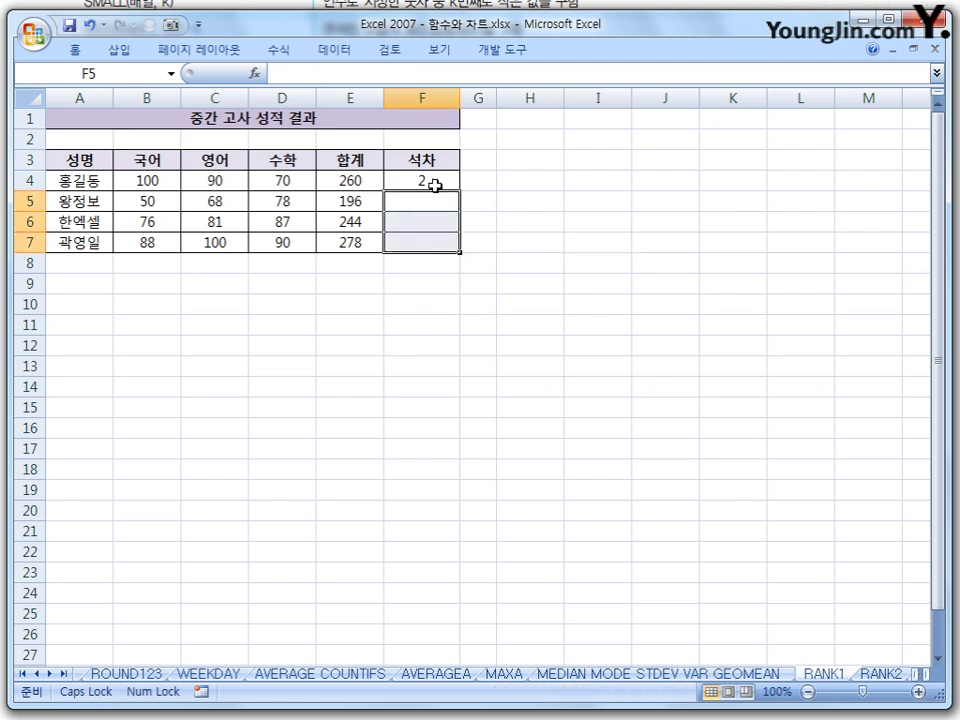
click(434, 184)
key(F2)
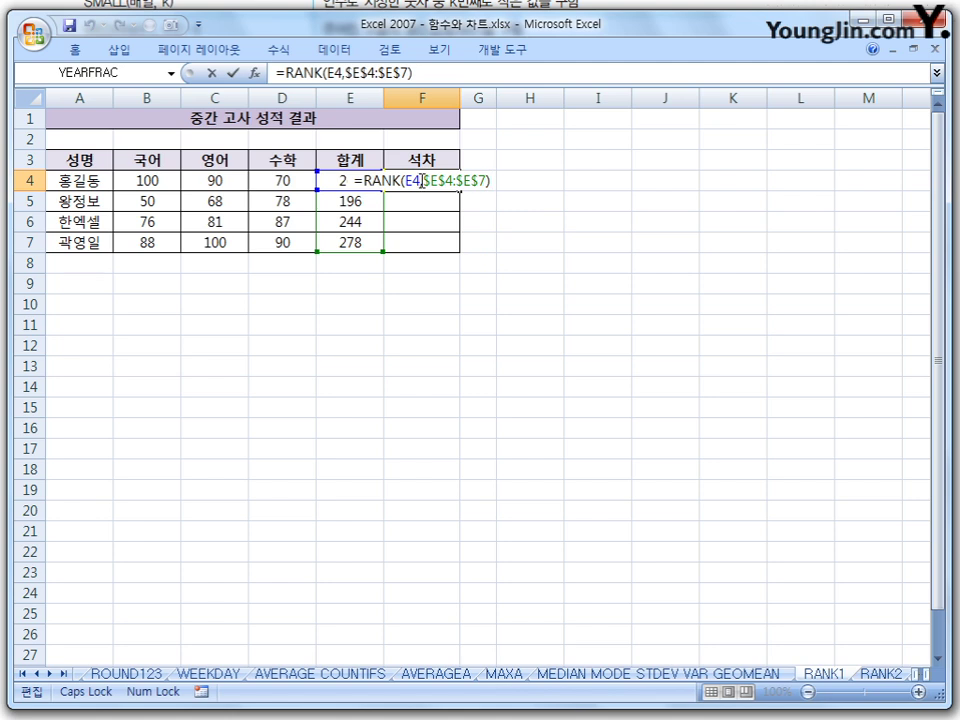
key(F4)
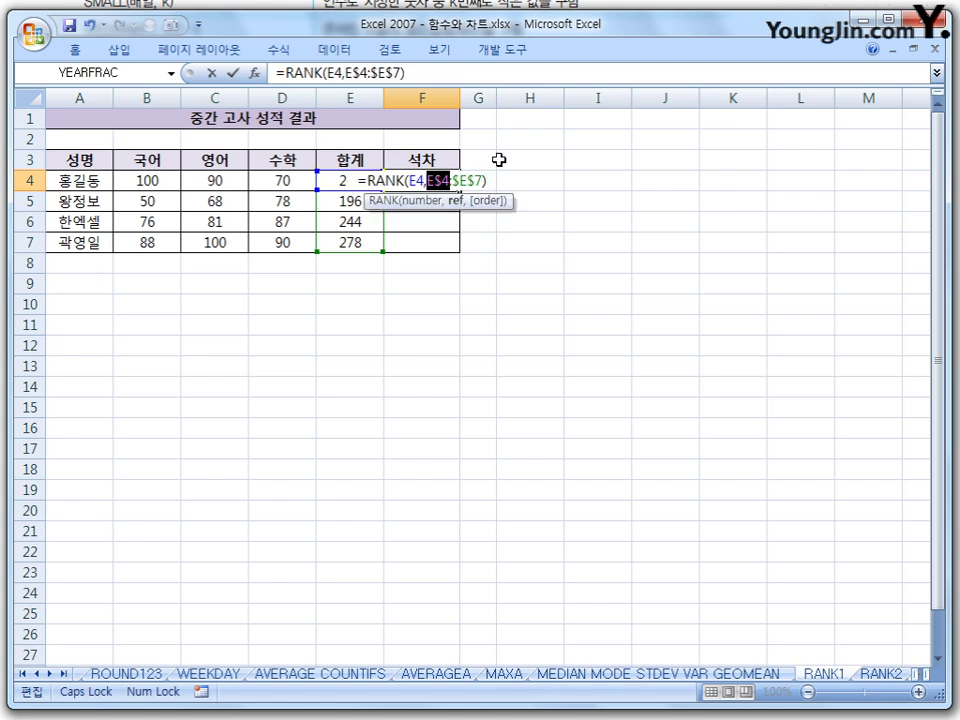
key(F4)
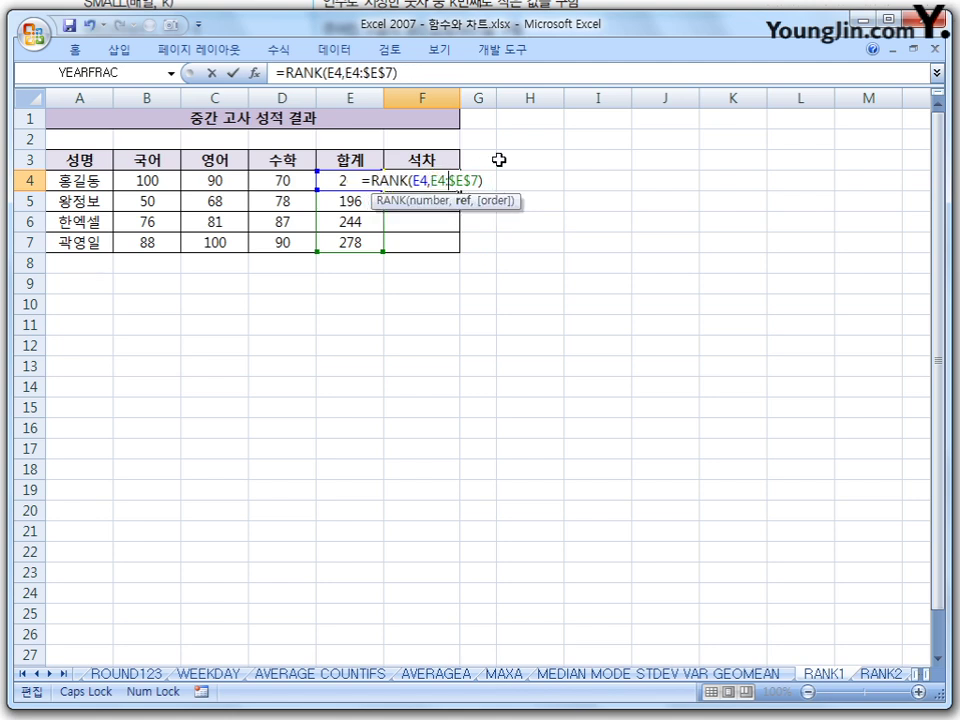
key(F4)
key(F4)
key(F4)
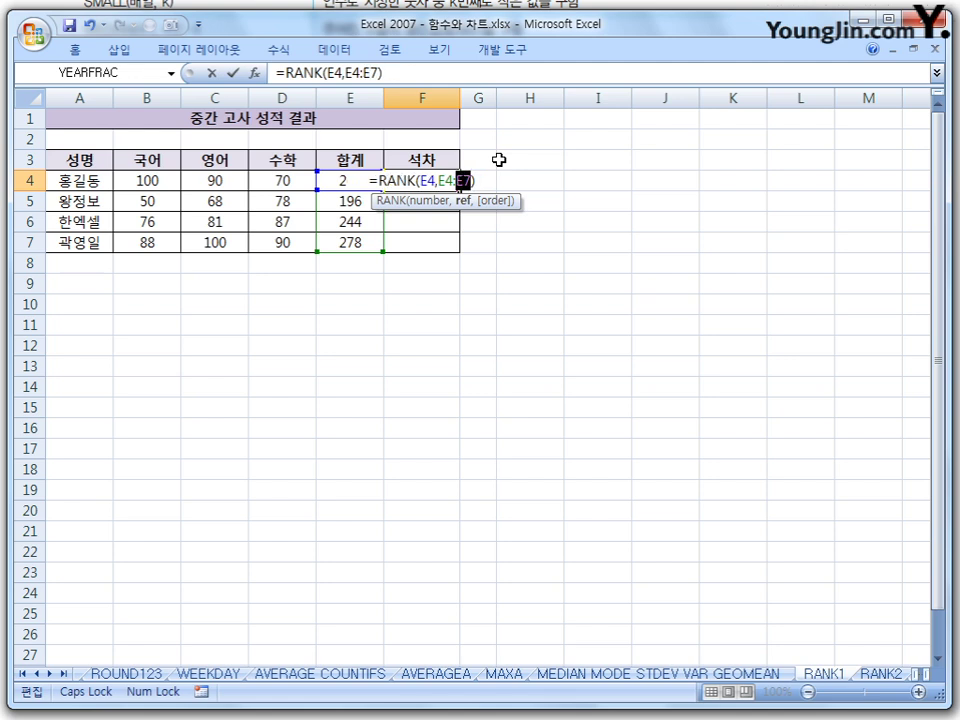
key(Return)
- Fill the relative RANK formula from F4 down to F7 and check the ranks against the totals
click(439, 180)
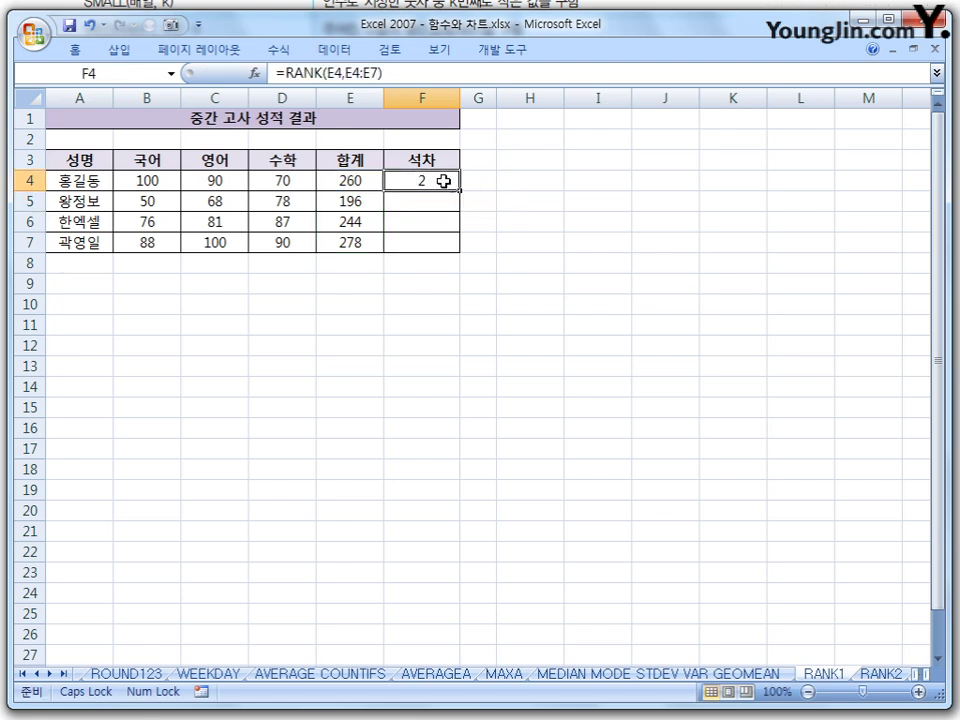
drag(458, 192, 465, 259)
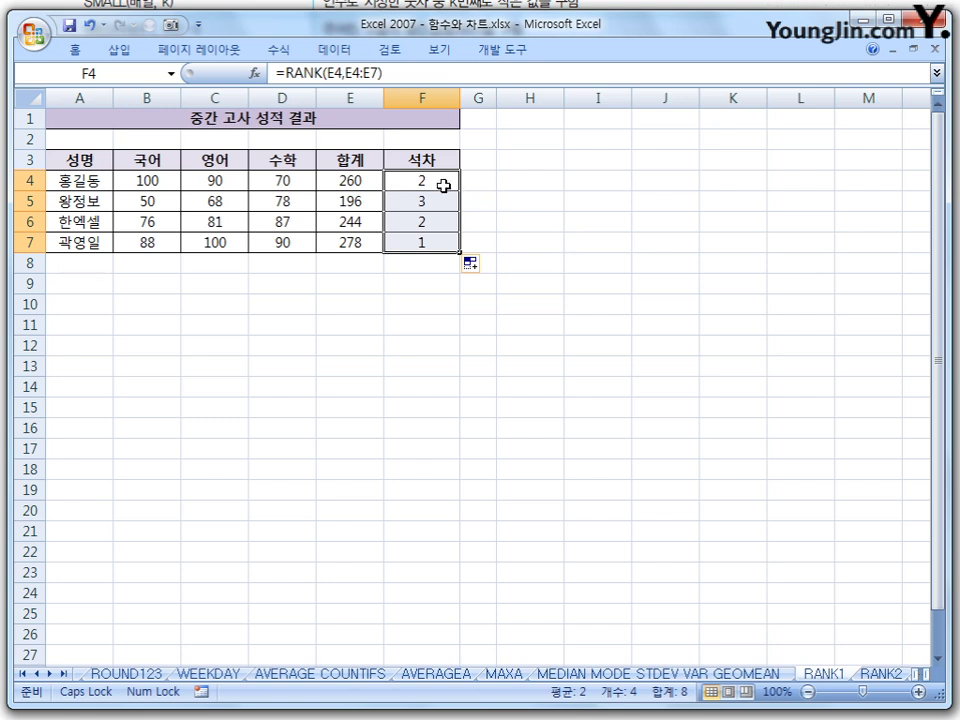
key(Down)
key(Down)
key(Left)
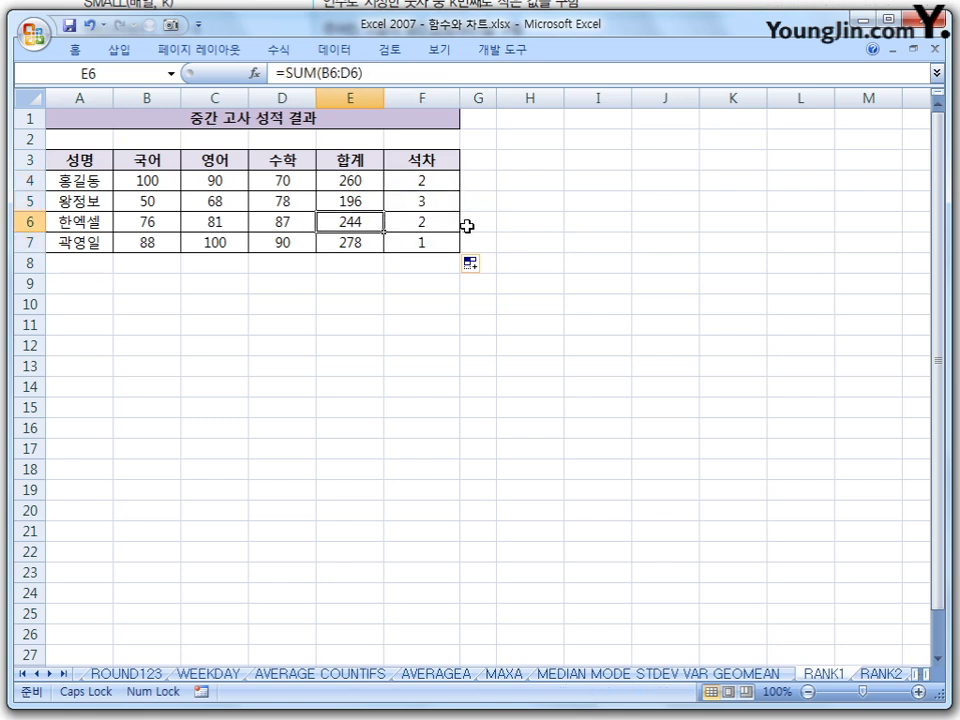
click(428, 242)
click(438, 182)
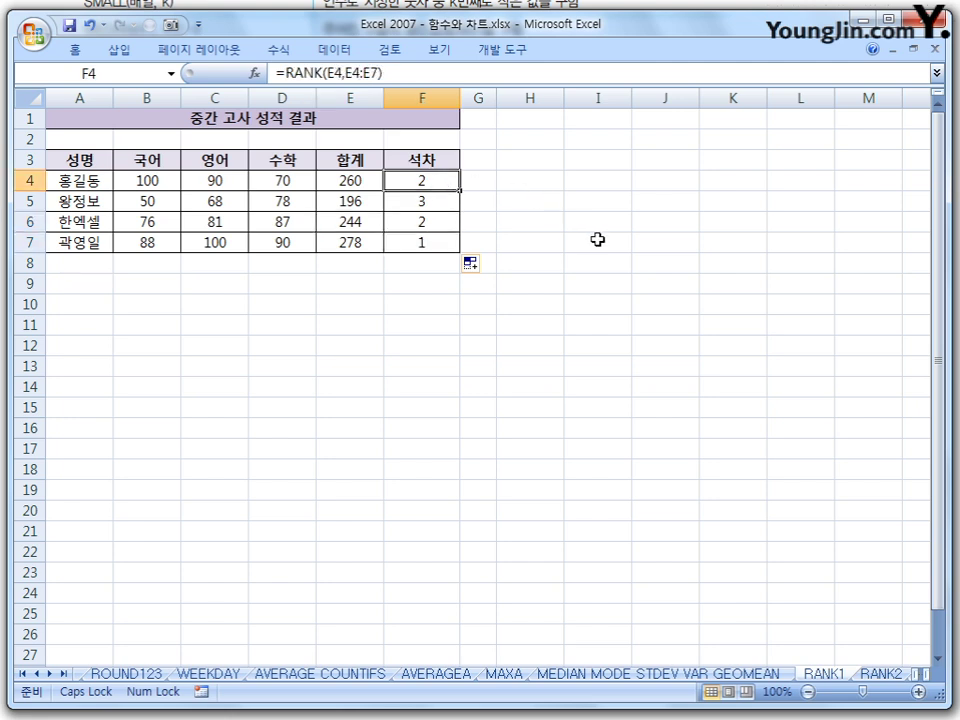
- Show the sheet's formulas, circle and cross out the shifting ranges in F4:F7, and bracket the totals in E4:E7
key(ctrl+grave)
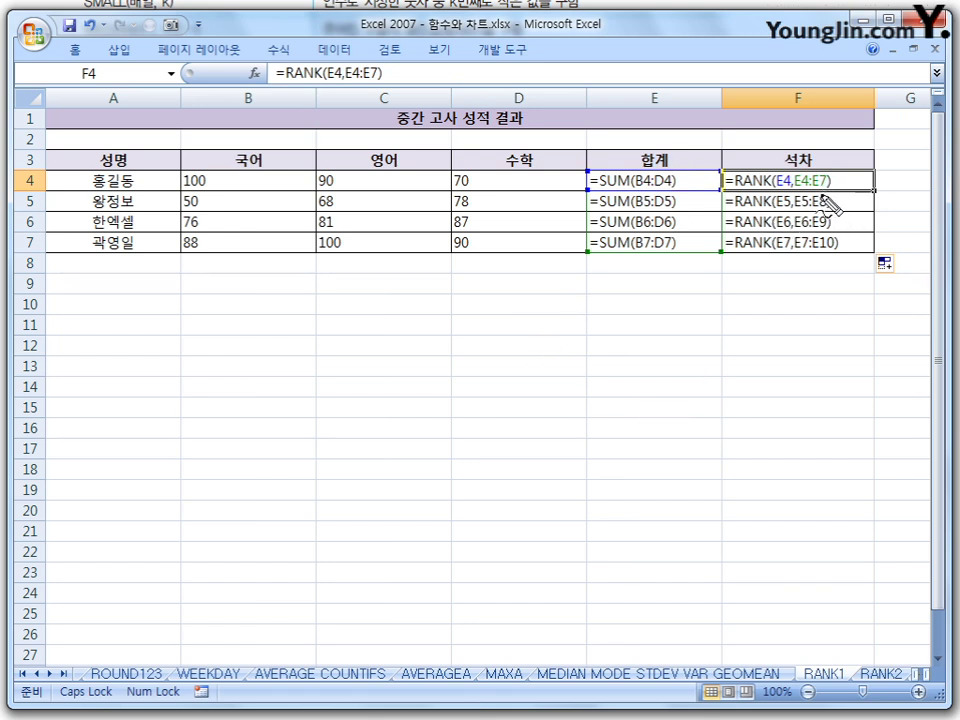
mouse_move(795, 190)
mouse_down()
mouse_move(808, 190)
mouse_move(804, 268)
mouse_move(825, 210)
mouse_move(830, 218)
mouse_move(825, 272)
mouse_move(789, 180)
mouse_move(816, 261)
mouse_move(840, 261)
mouse_move(820, 262)
mouse_up()
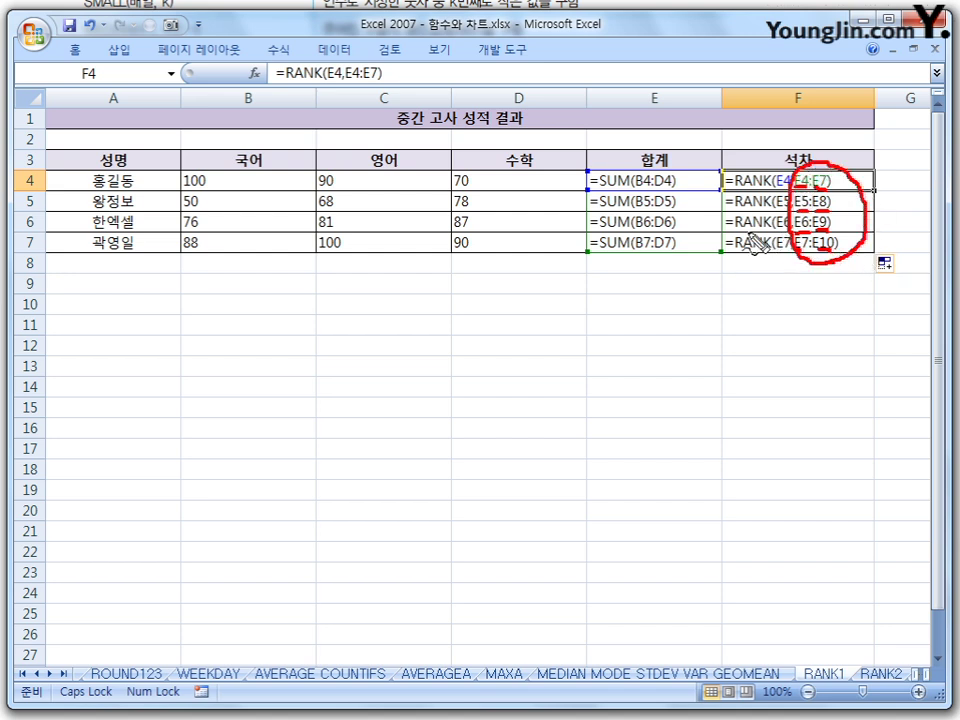
mouse_move(690, 172)
mouse_down()
mouse_move(713, 183)
mouse_move(682, 252)
mouse_up()
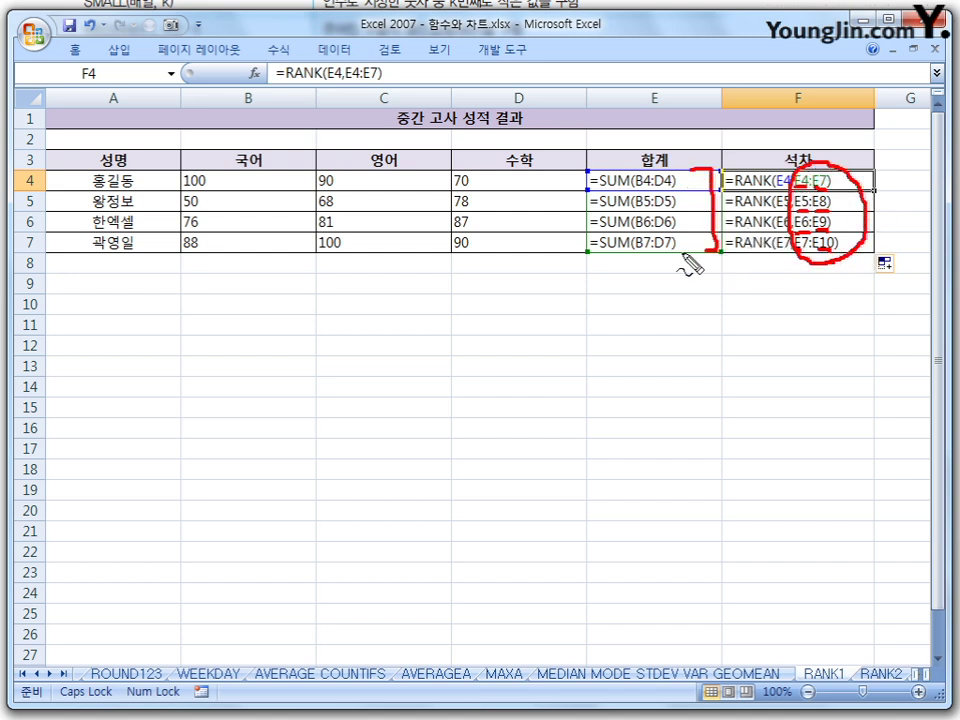
drag(846, 178, 806, 258)
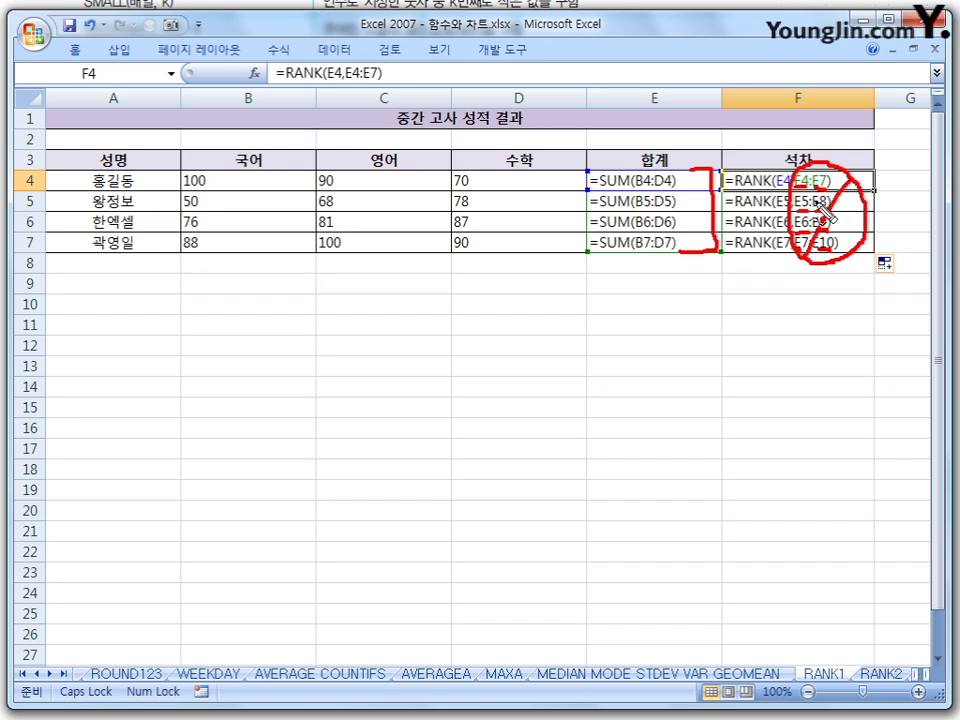
drag(798, 182, 852, 250)
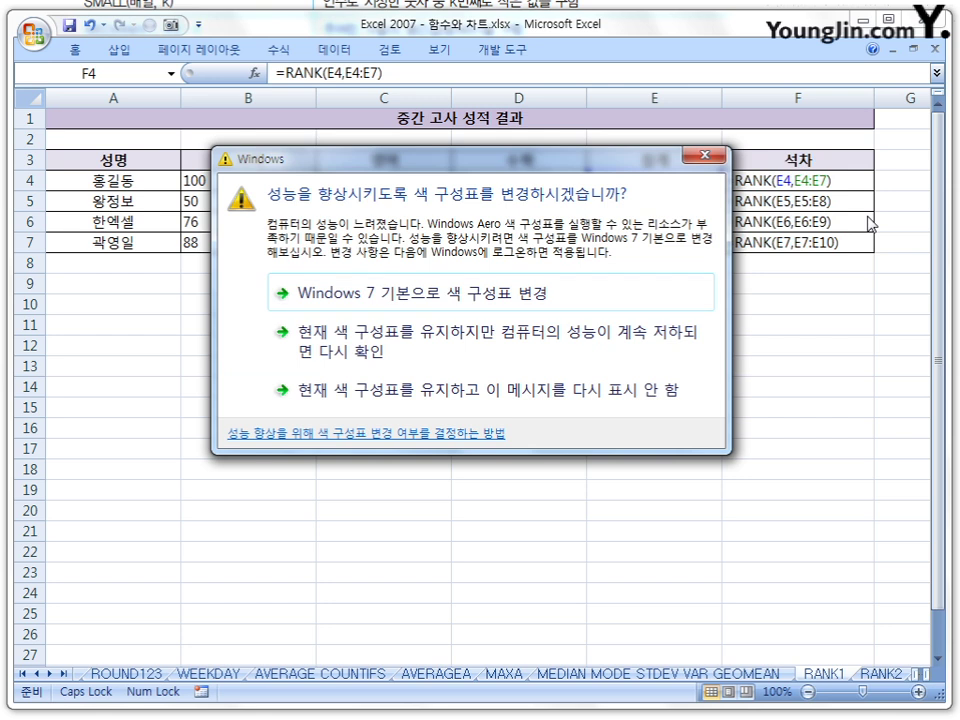
- Dismiss the Windows color scheme prompt and switch the sheet back from formulas to values
click(705, 155)
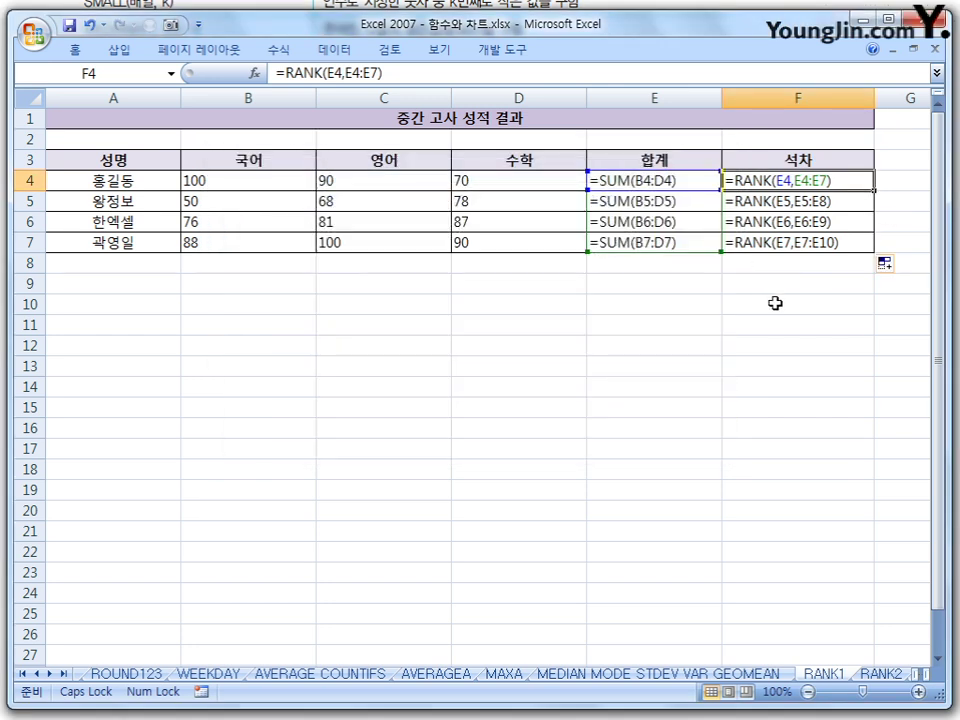
key(ctrl+grave)
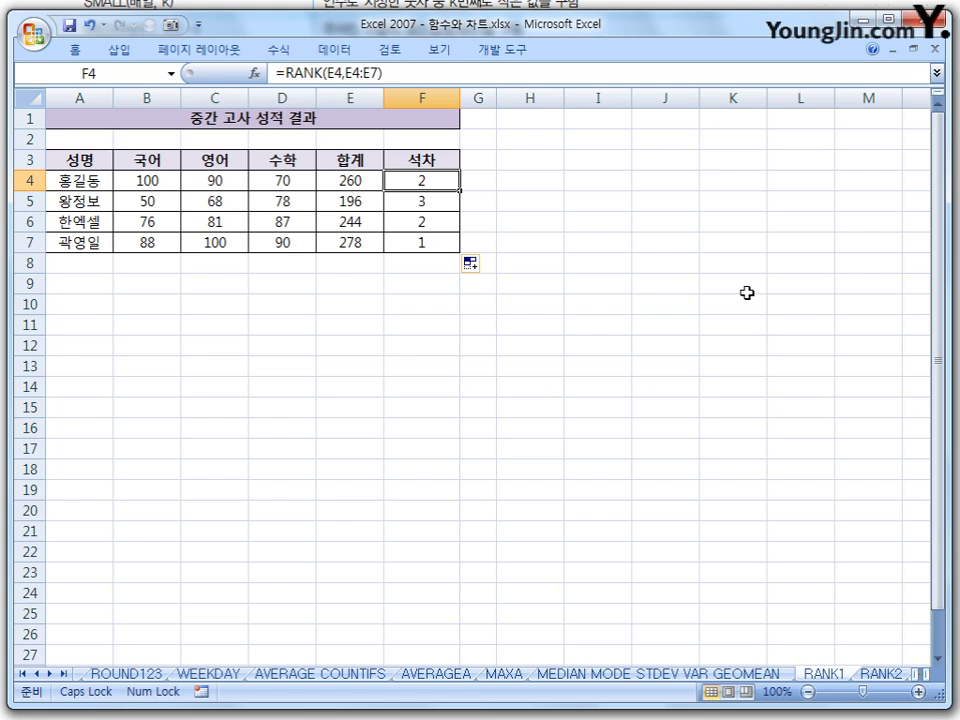
click(580, 220)
- Clear F5:F7 and make the ranking range in F4 absolute, giving =RANK(E4,$E$4:$E$7)
drag(420, 200, 440, 242)
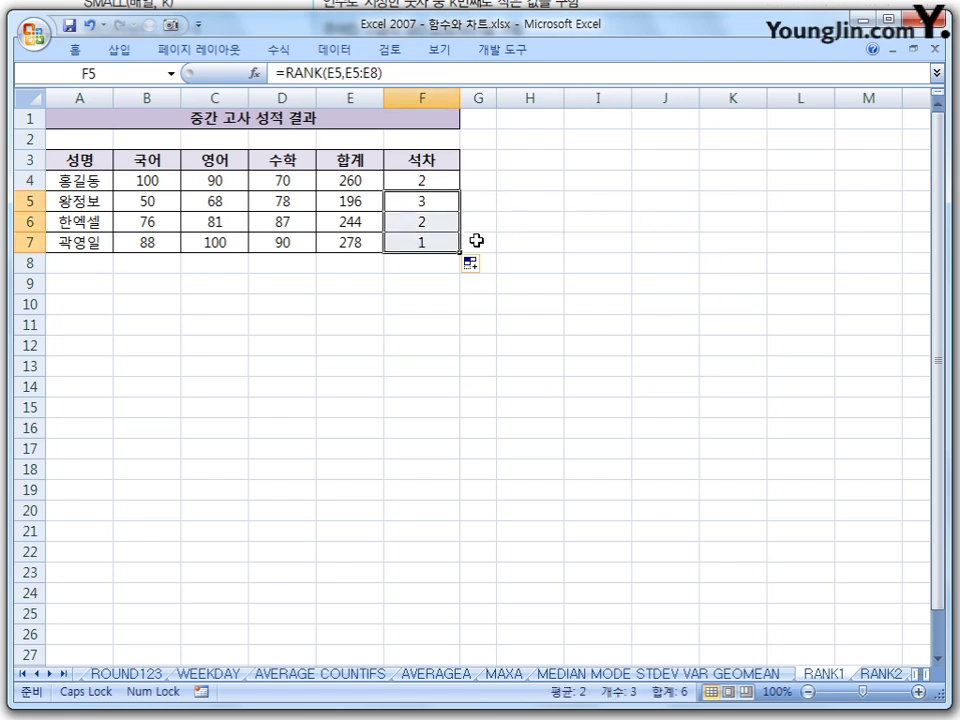
key(Delete)
click(548, 230)
click(448, 184)
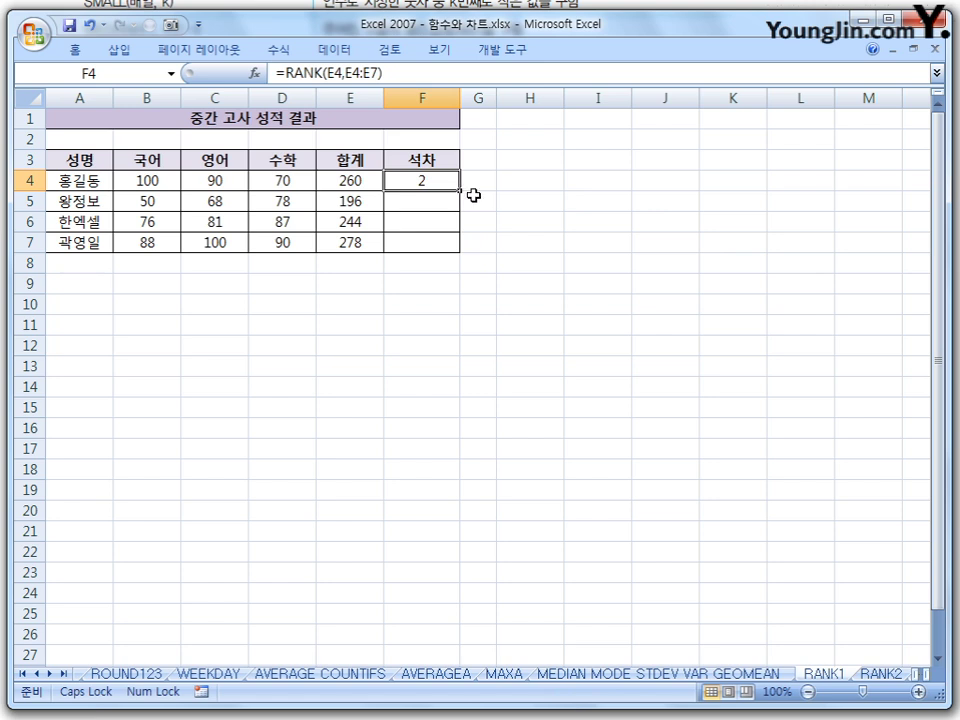
key(F2)
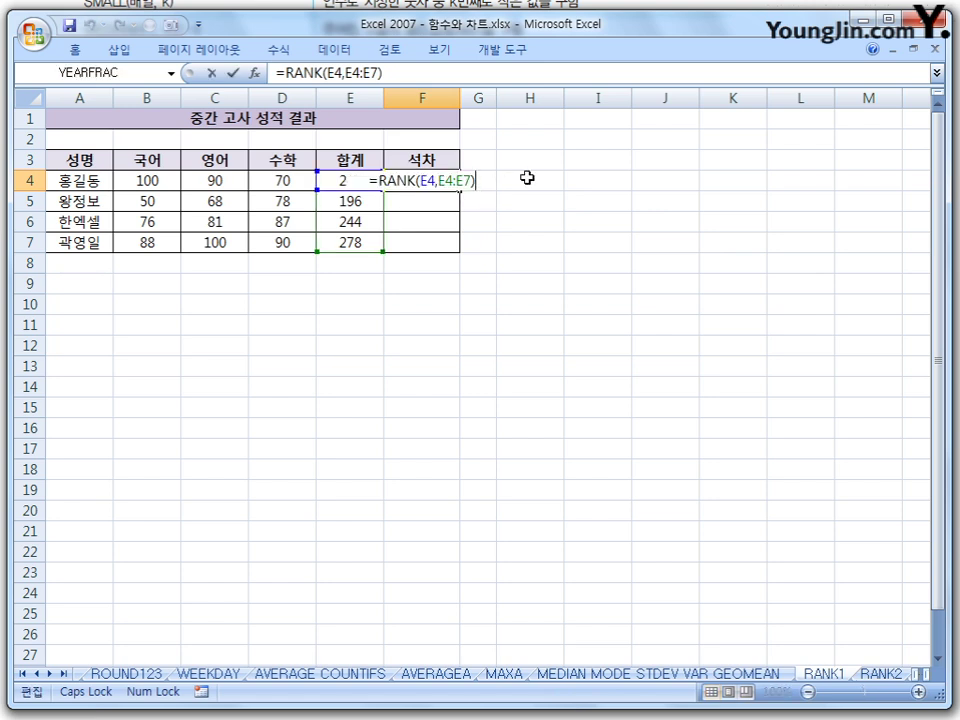
click(437, 184)
key(Right)
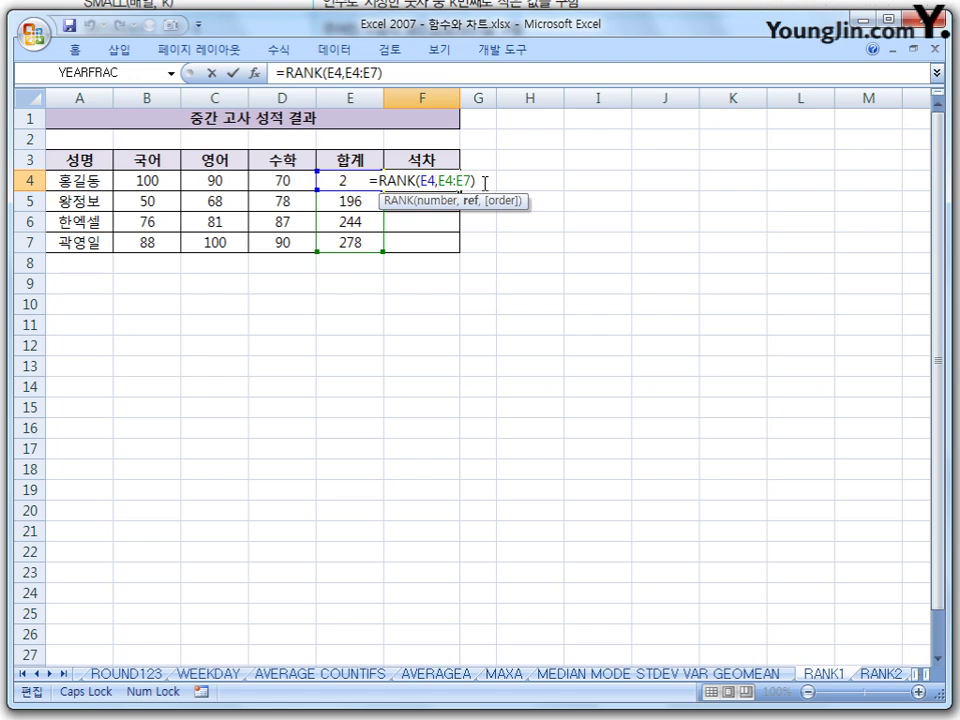
key(F4)
key(Return)
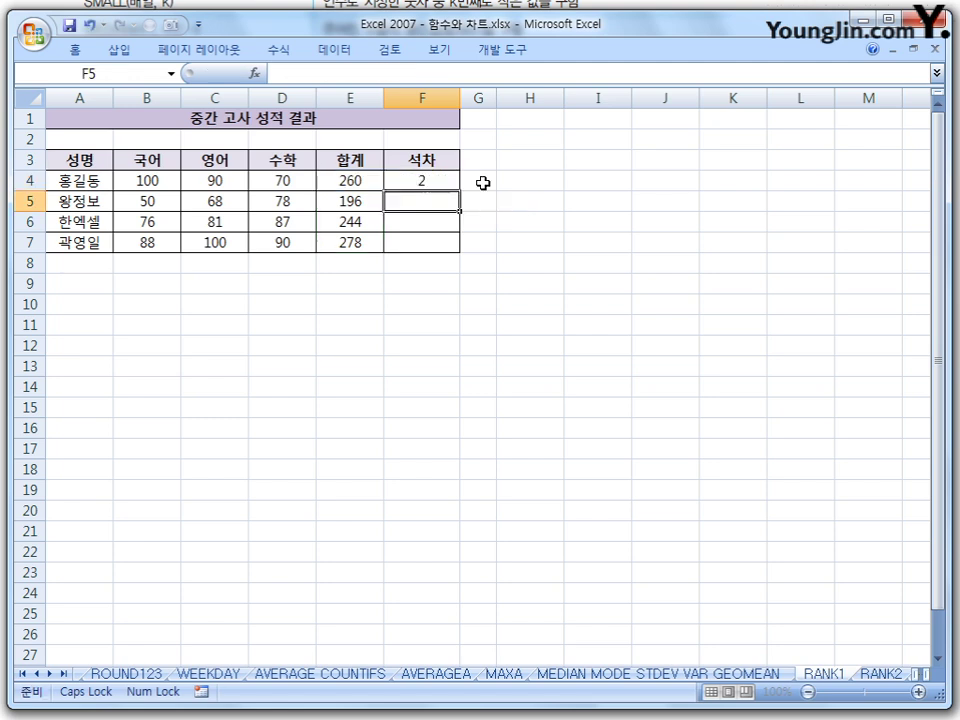
- Fill the absolute-range RANK formula from F4 down to F7
drag(440, 165, 456, 182)
click(514, 203)
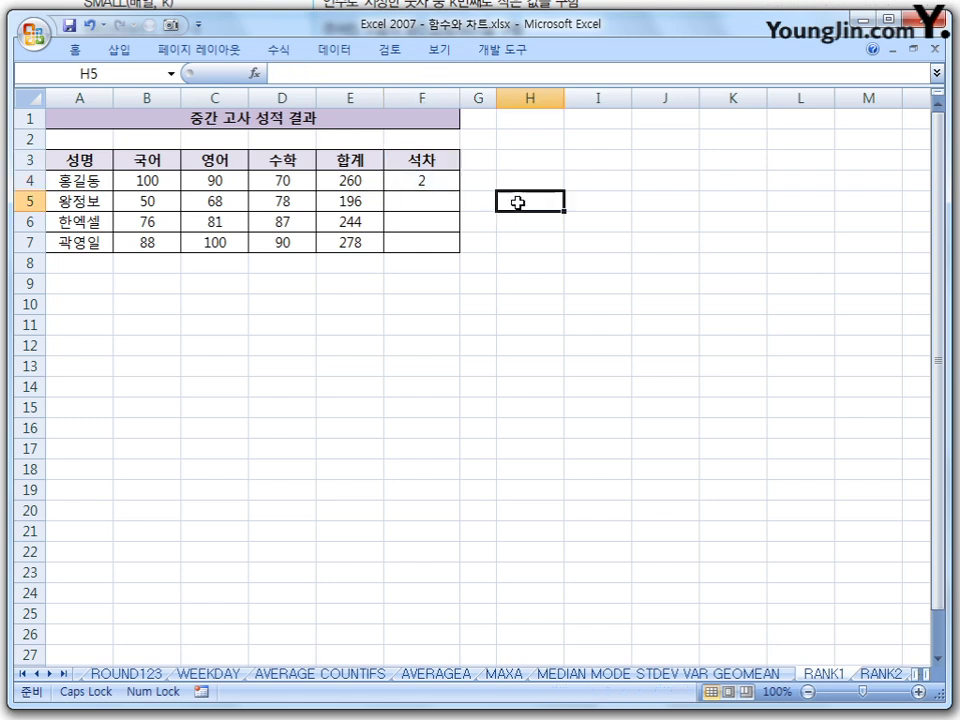
click(458, 183)
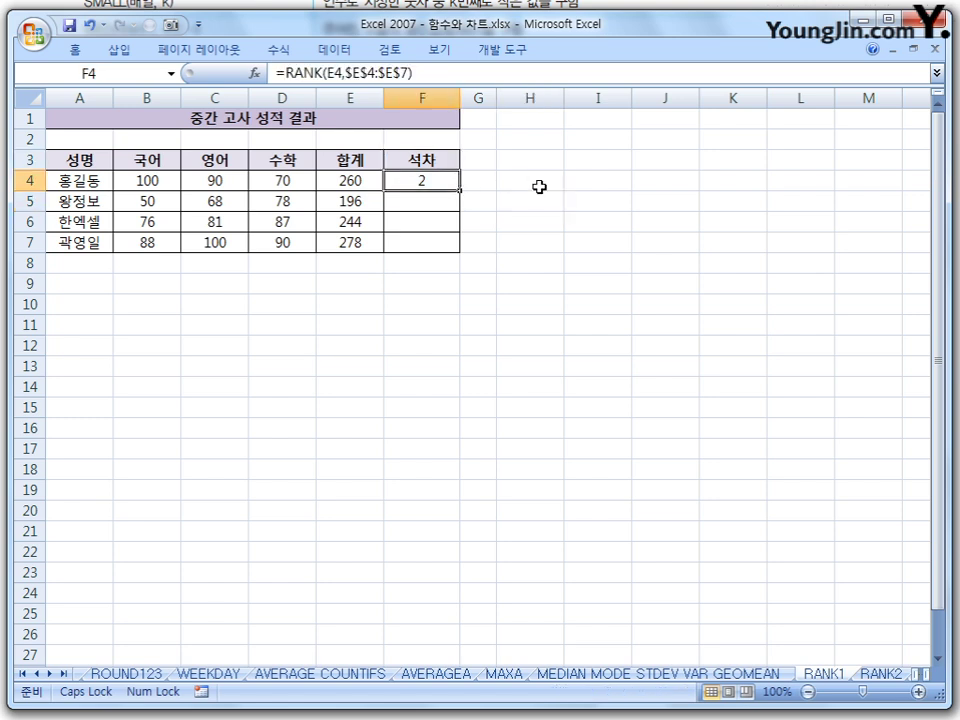
double_click(459, 190)
click(570, 202)
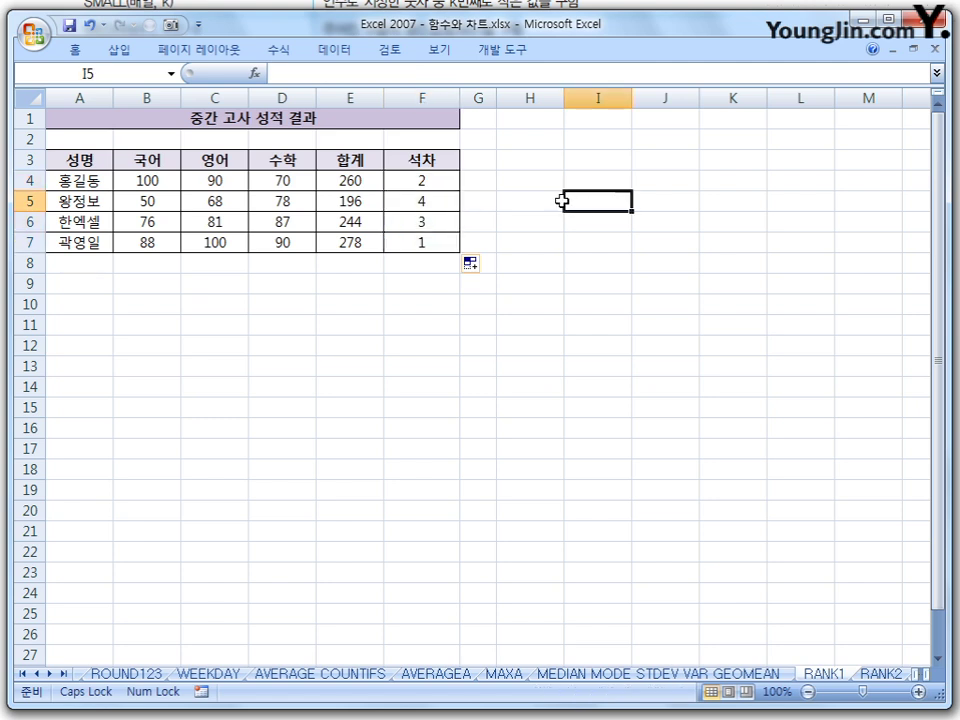
- Open the RANK2 sheet and inspect the rank formula in D4 and the first running times in column C
click(882, 674)
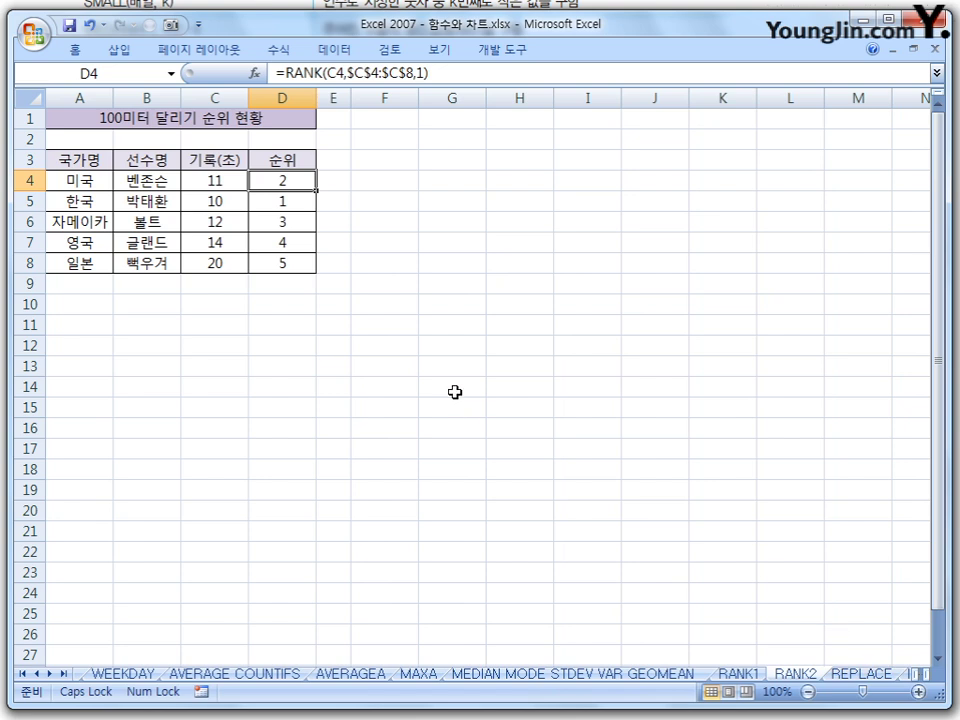
click(146, 311)
click(291, 179)
click(214, 182)
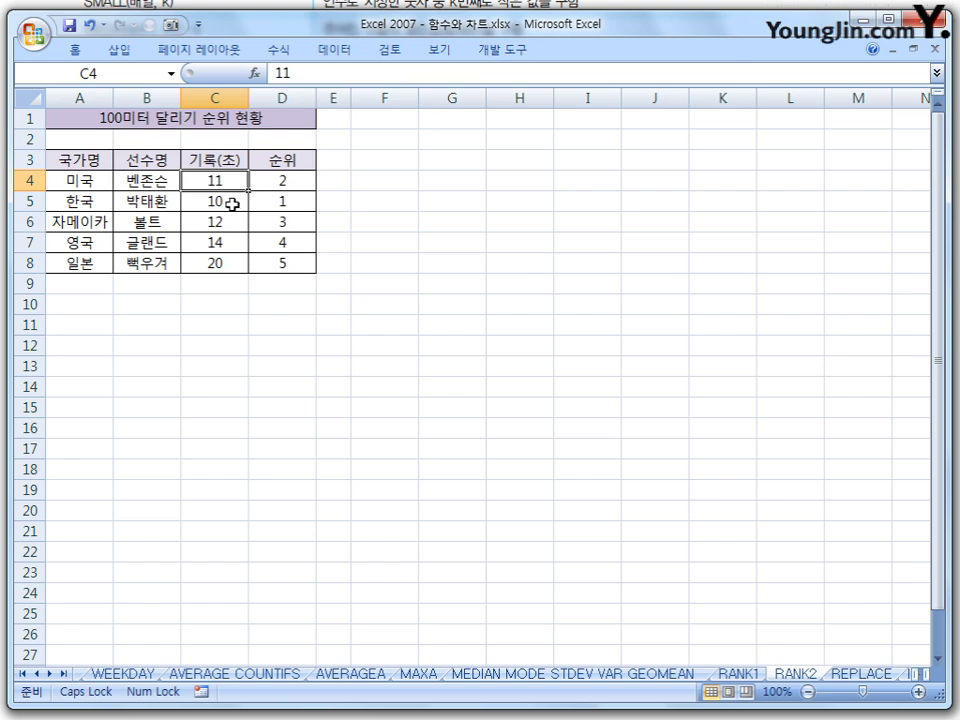
click(231, 204)
click(390, 186)
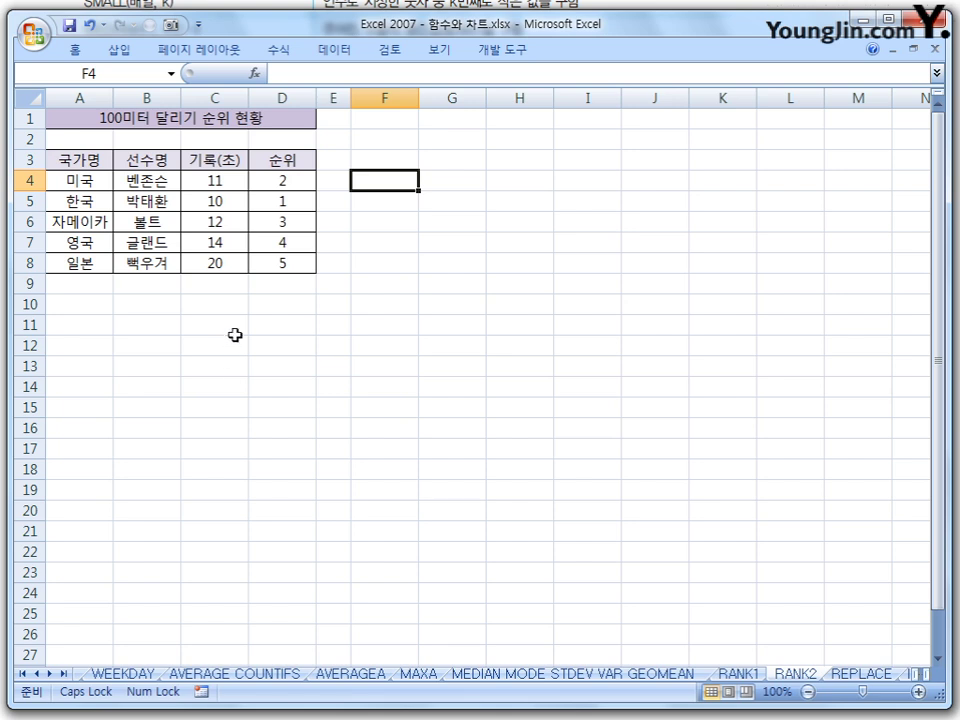
- Go through the running times in C4:C8, dismiss the Windows color scheme prompt, and check the rank formula in D5
click(230, 184)
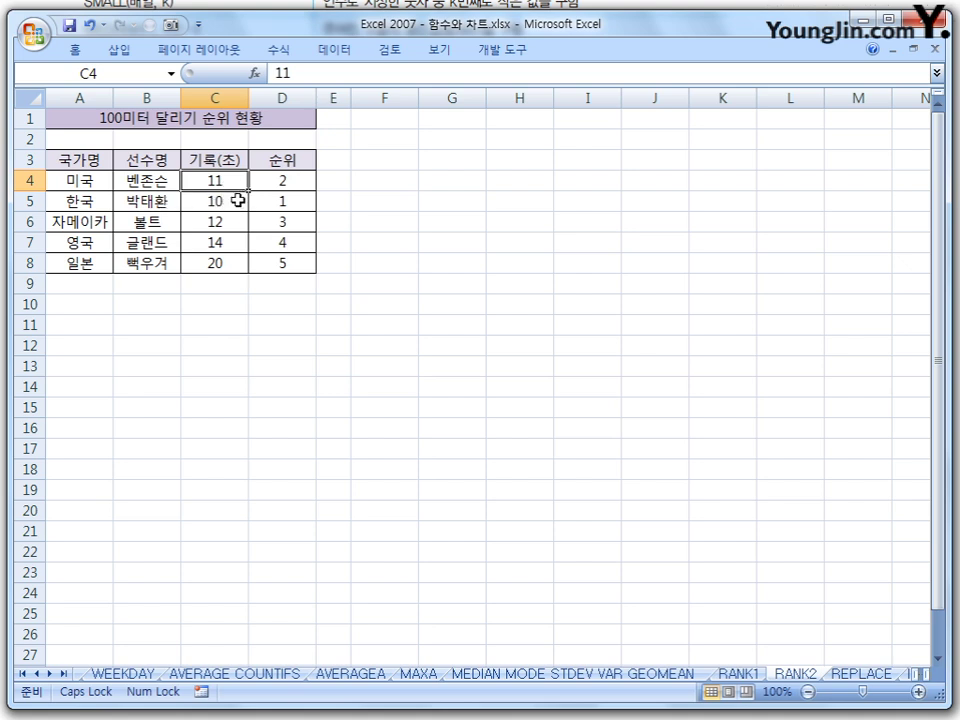
click(235, 202)
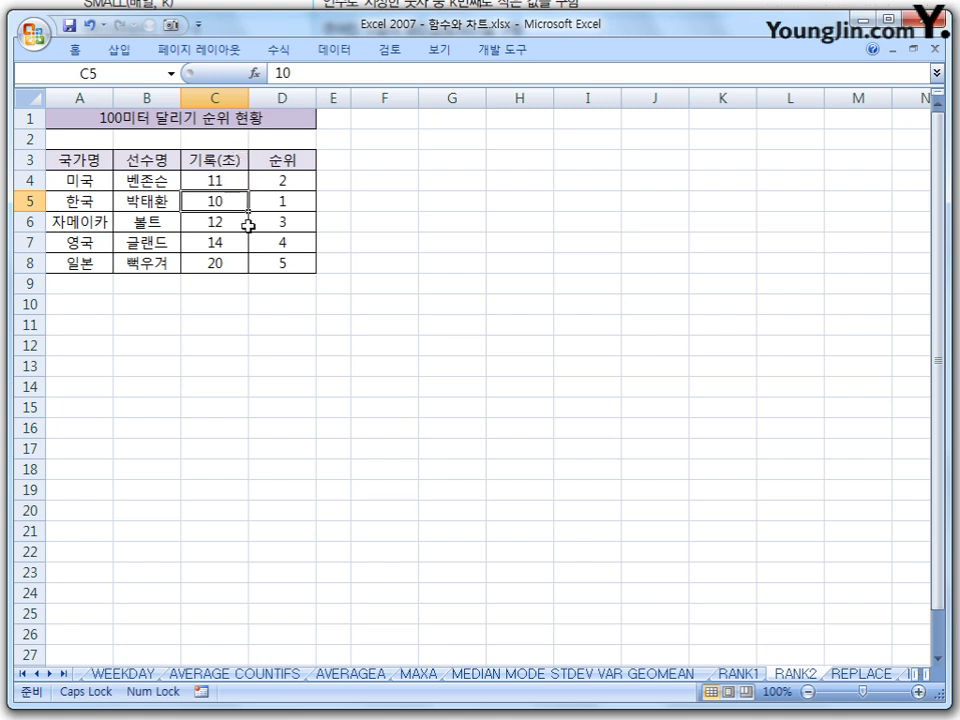
click(235, 224)
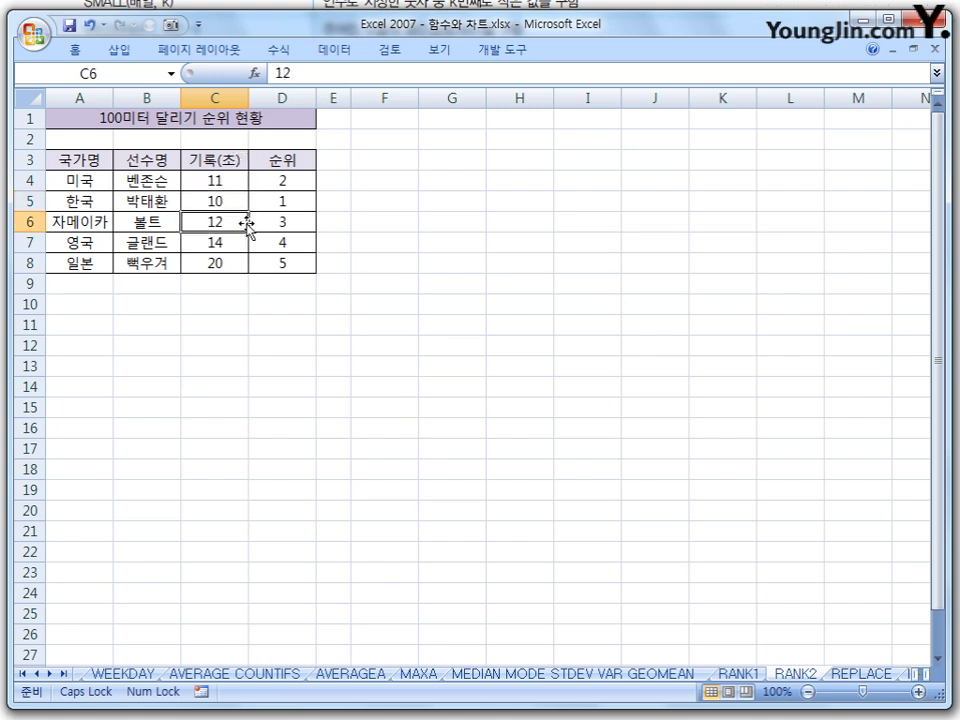
click(233, 248)
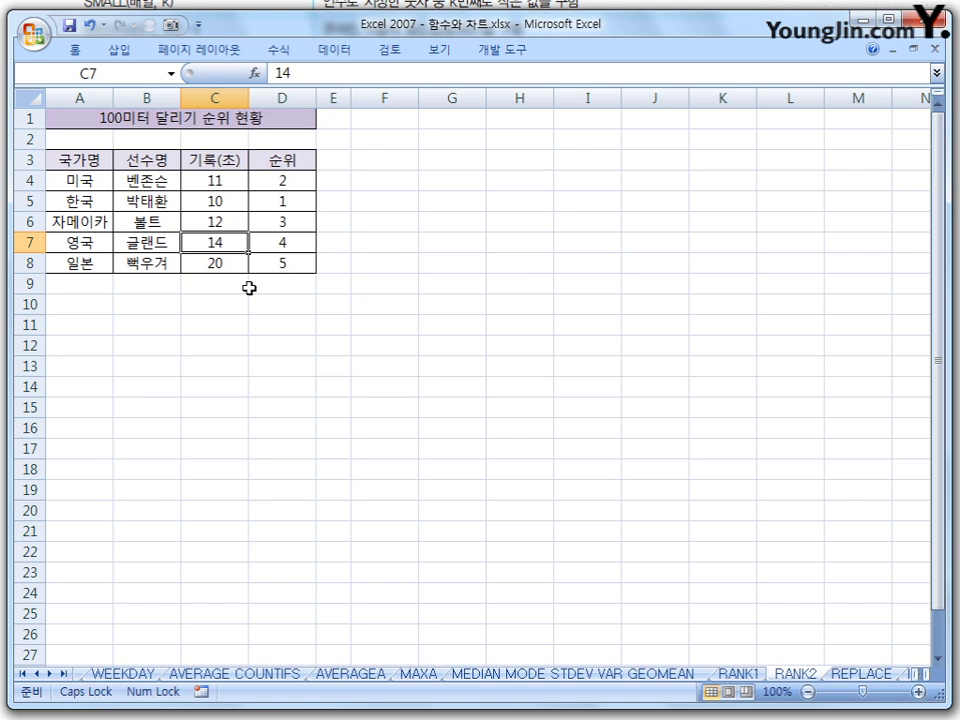
click(241, 266)
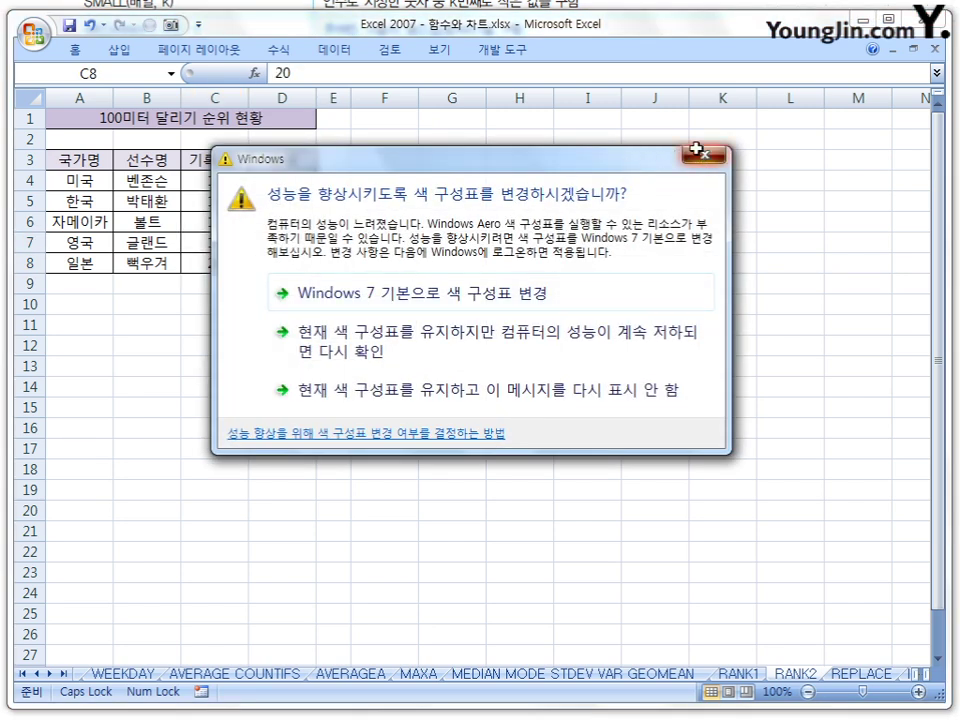
click(708, 155)
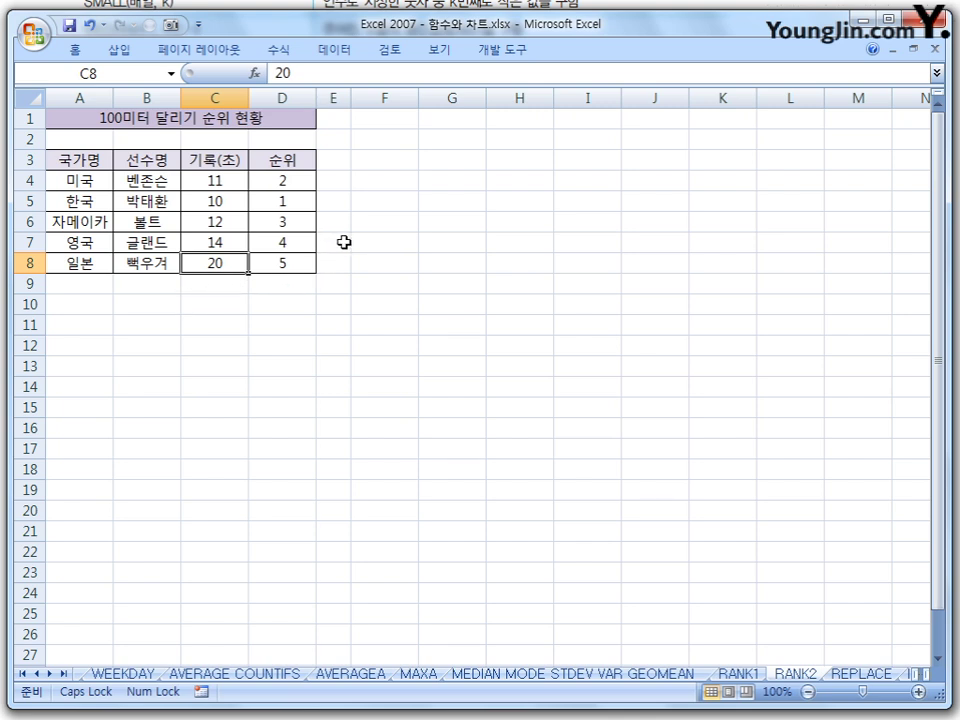
click(295, 205)
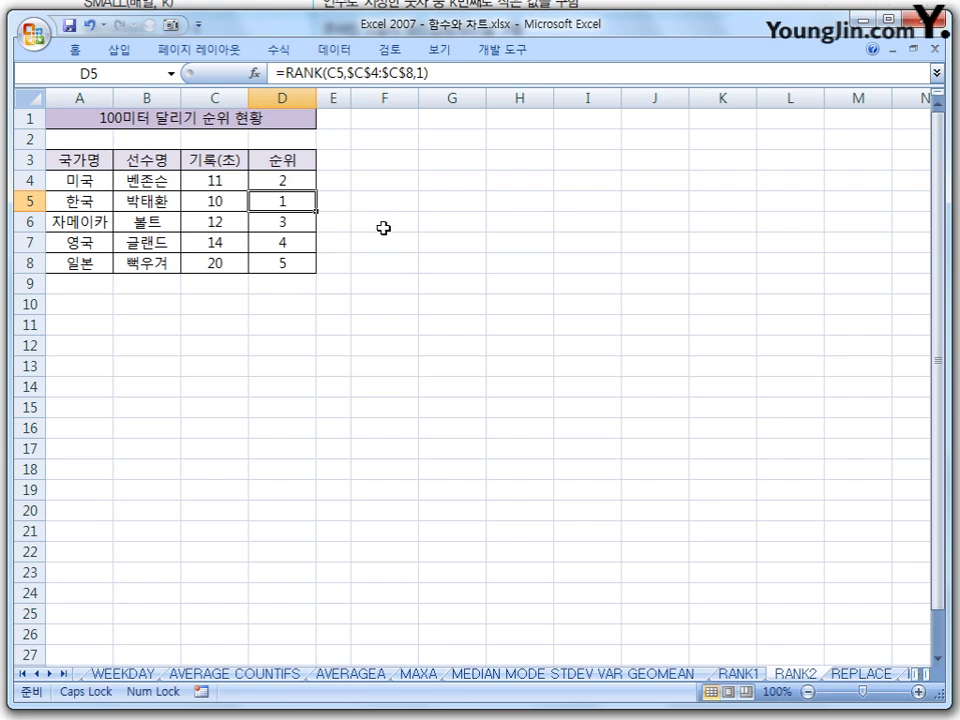
- Mark the arguments of D4's RANK formula, circling C4 and the order value 1, underlining the range, and bracketing C4:C8
click(291, 177)
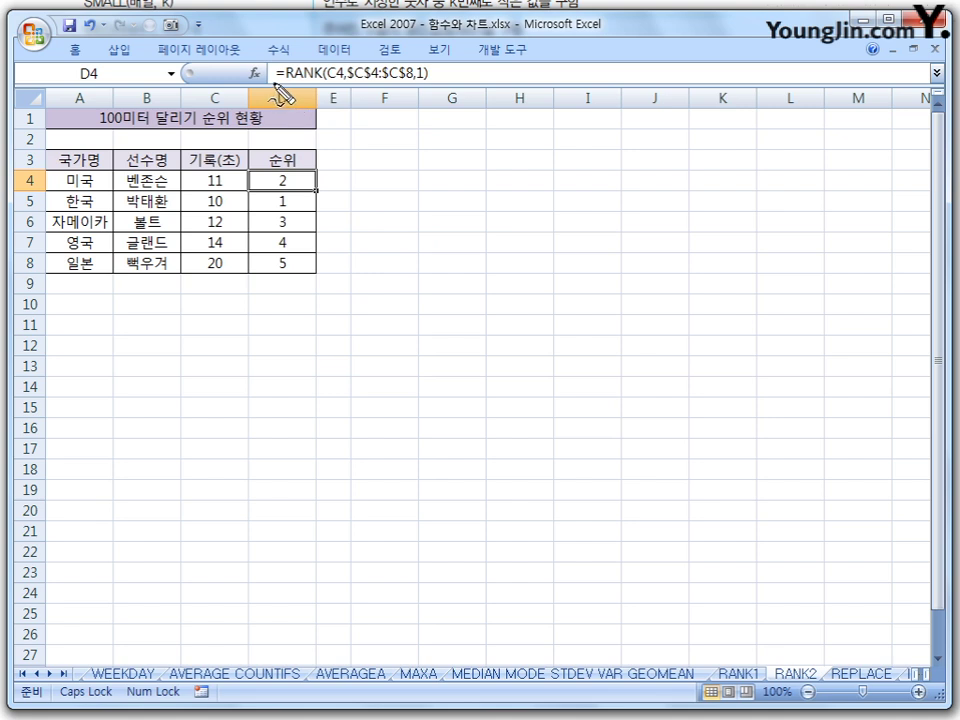
mouse_move(283, 95)
mouse_down()
mouse_move(333, 88)
mouse_move(342, 105)
mouse_move(336, 90)
mouse_up()
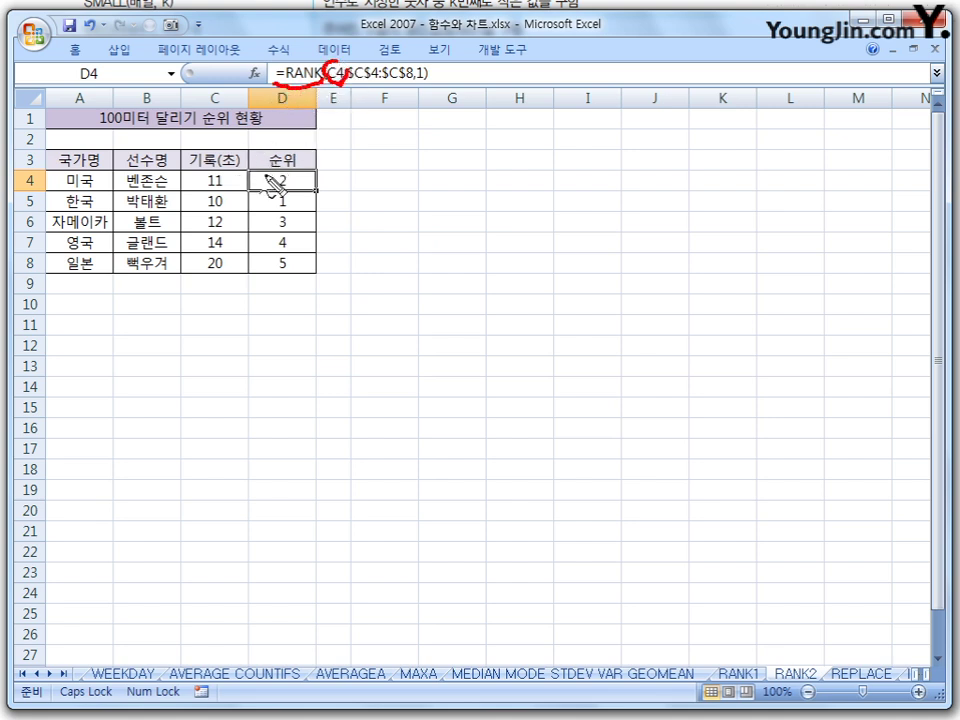
mouse_move(229, 189)
mouse_down()
mouse_move(210, 191)
mouse_move(236, 189)
mouse_up()
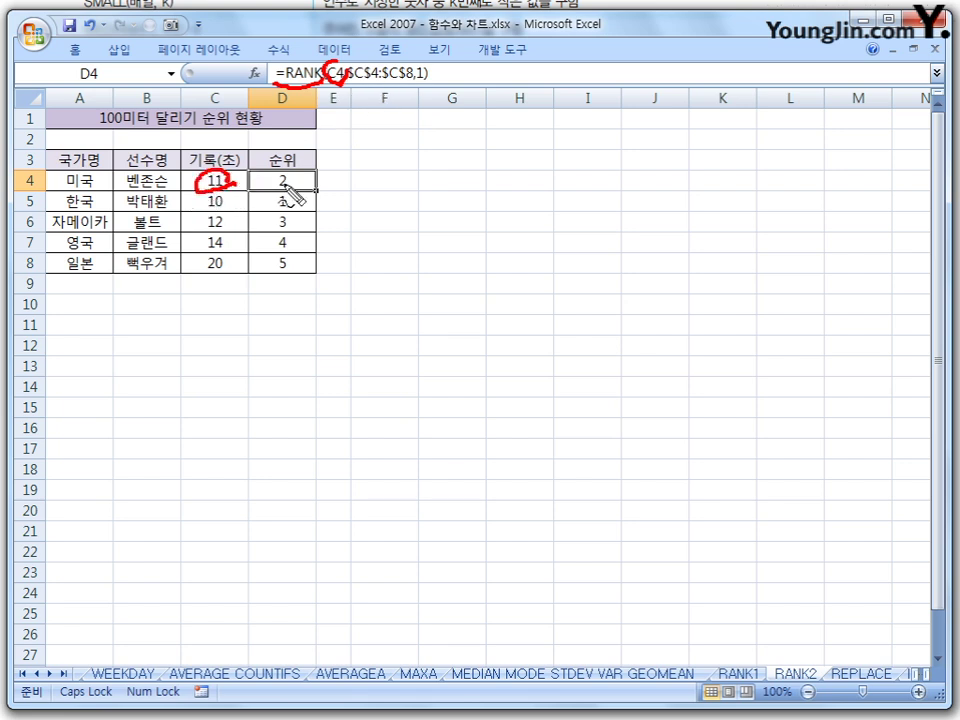
mouse_move(212, 186)
mouse_down()
mouse_move(240, 195)
mouse_move(243, 260)
mouse_up()
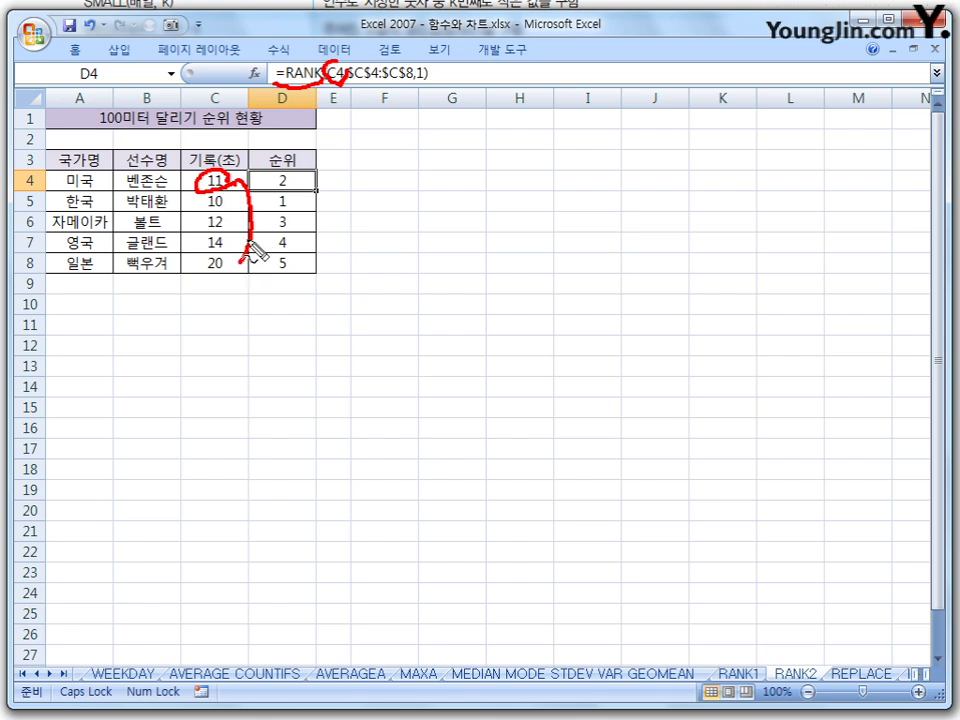
drag(342, 86, 372, 88)
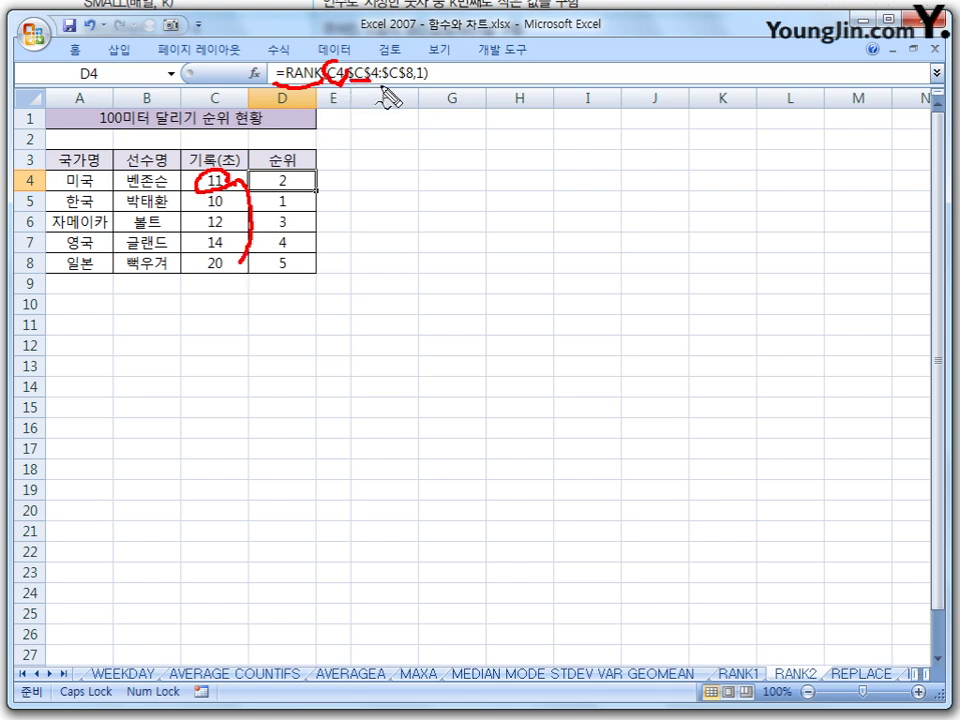
drag(381, 79, 420, 68)
- Handwrite the order-argument notes "낮은 수치 ,1" and "0이 아닌 수" beside the table, then clear all annotations
drag(403, 150, 386, 176)
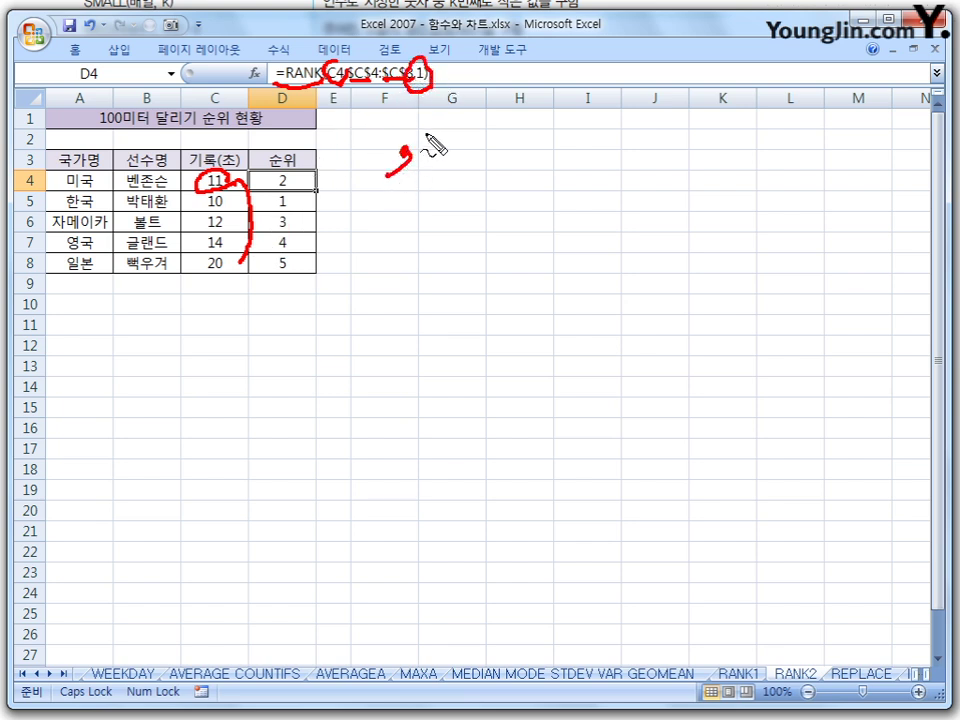
drag(427, 137, 429, 164)
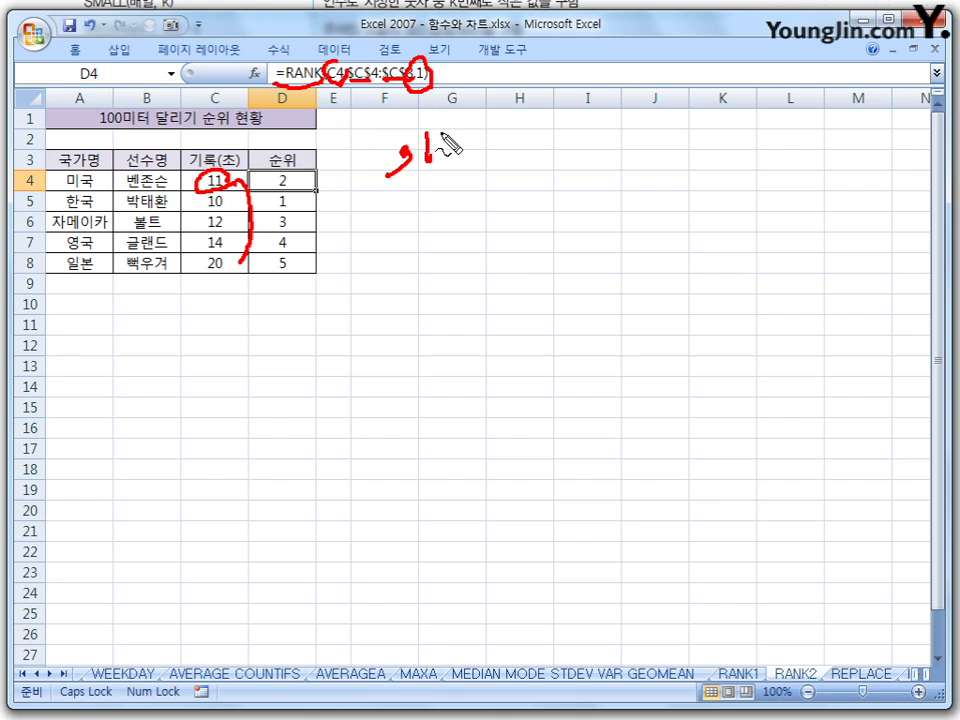
drag(419, 151, 427, 141)
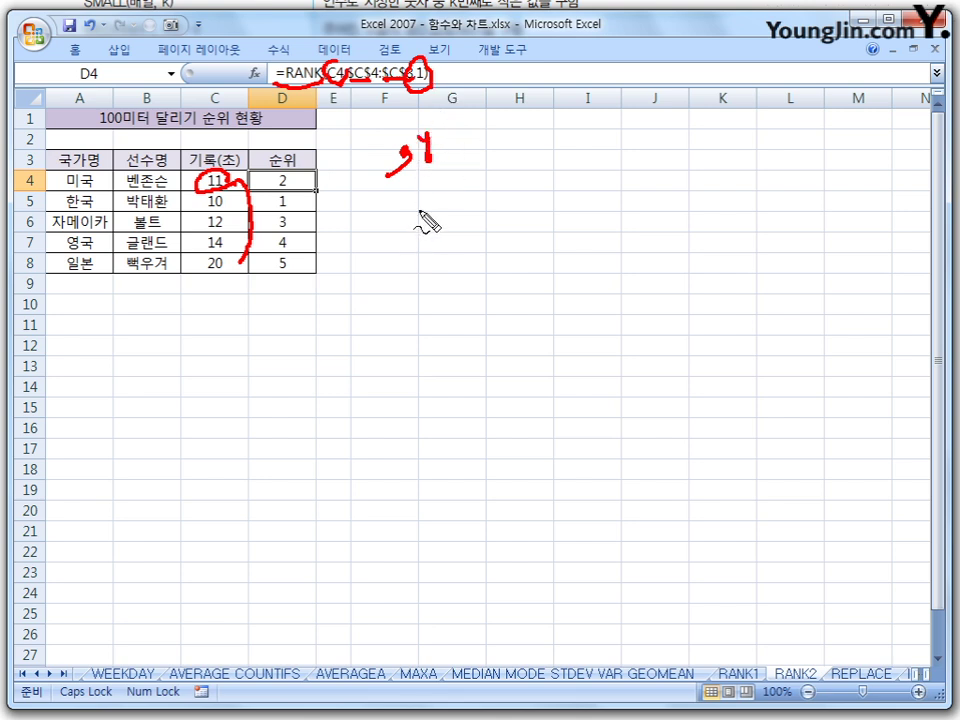
mouse_move(422, 207)
mouse_down()
mouse_move(446, 250)
mouse_move(456, 216)
mouse_move(478, 240)
mouse_move(532, 205)
mouse_up()
drag(518, 212, 522, 230)
mouse_move(528, 220)
mouse_down()
mouse_move(538, 230)
mouse_move(600, 222)
mouse_move(612, 236)
mouse_up()
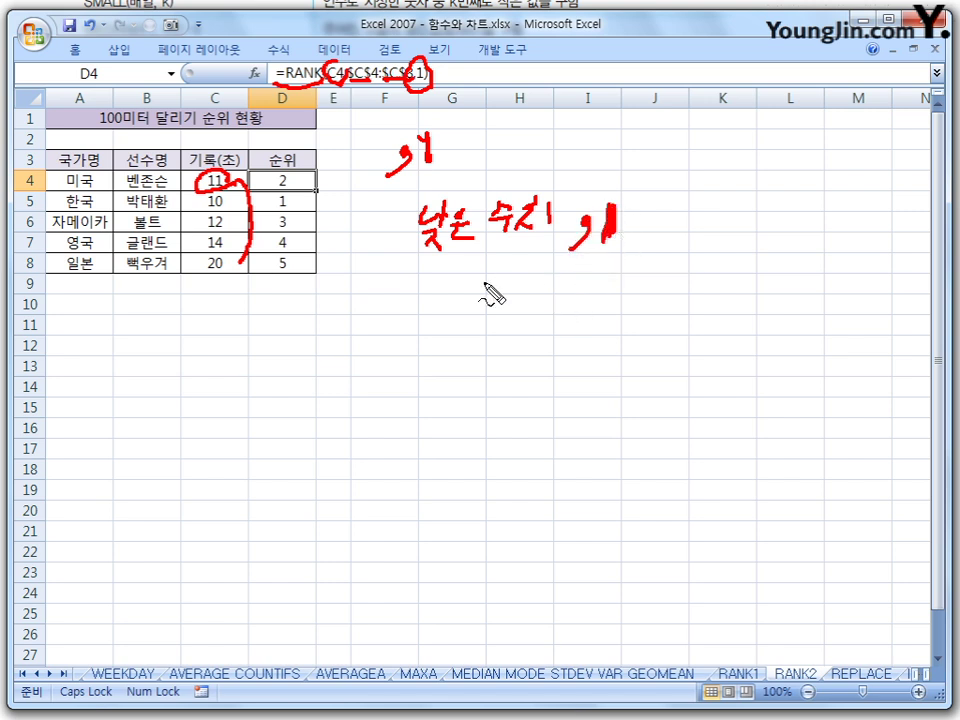
drag(413, 266, 548, 244)
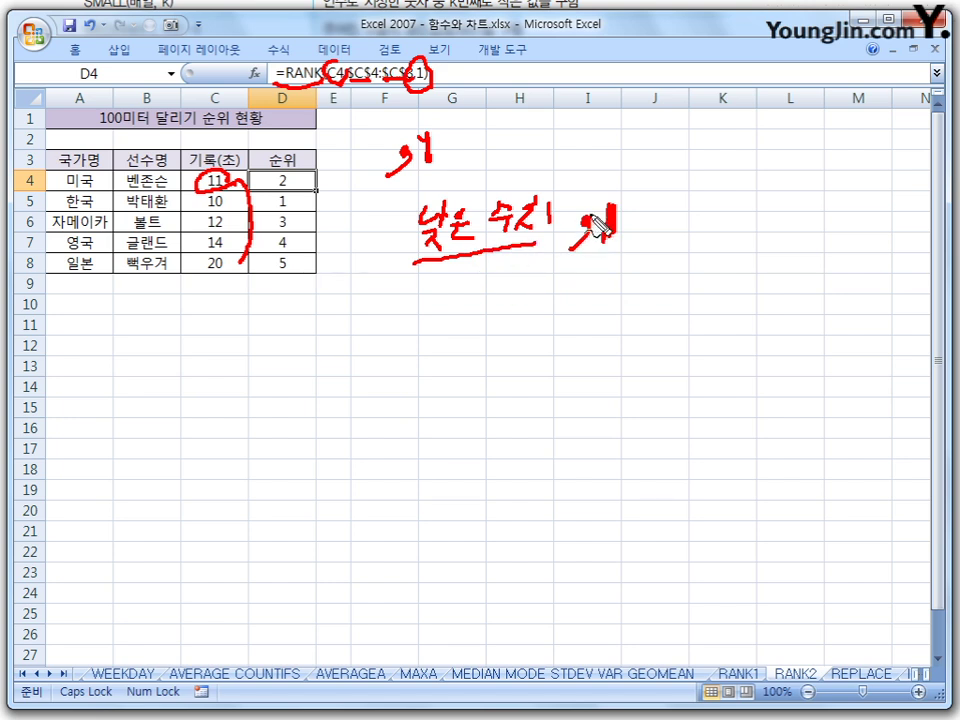
mouse_move(500, 307)
mouse_down()
mouse_move(497, 322)
mouse_move(500, 307)
mouse_move(584, 301)
mouse_move(604, 313)
mouse_move(669, 283)
mouse_move(679, 311)
mouse_move(643, 316)
mouse_up()
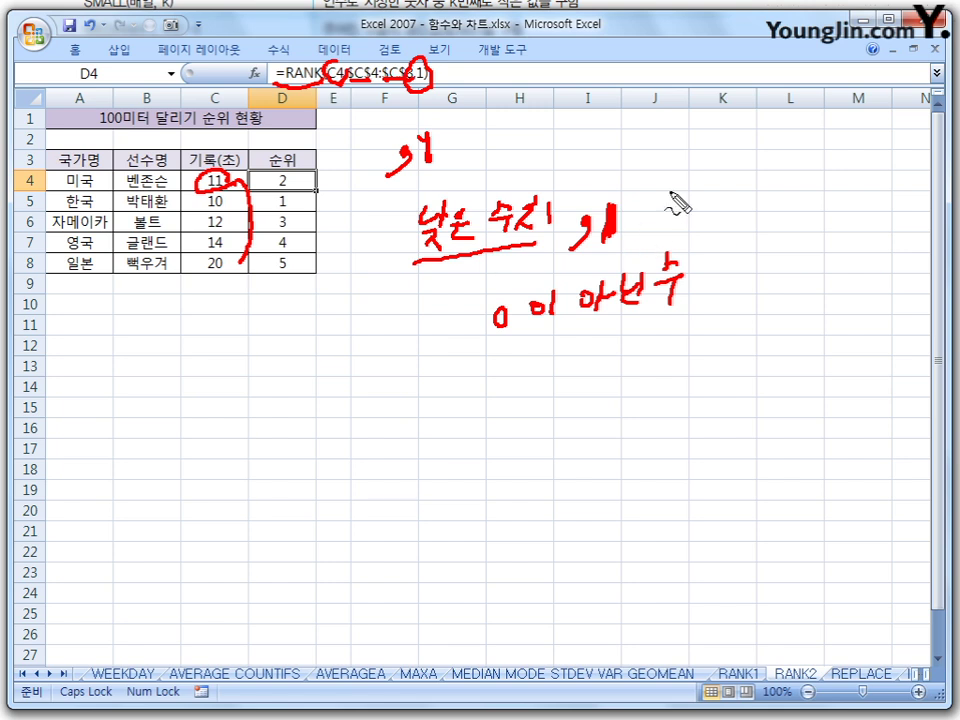
key(Escape)
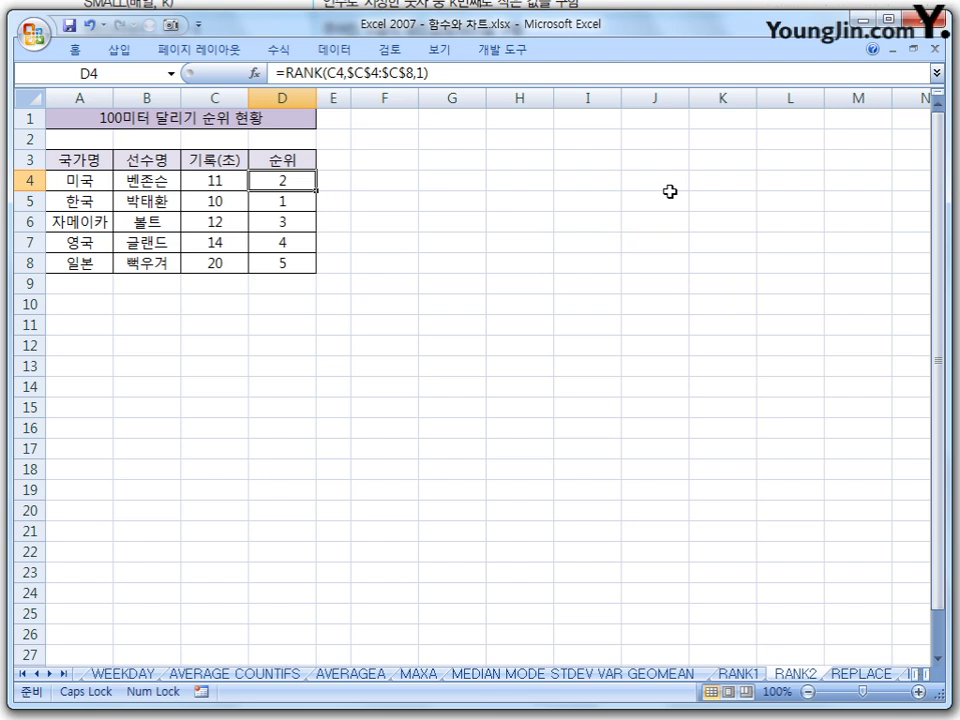
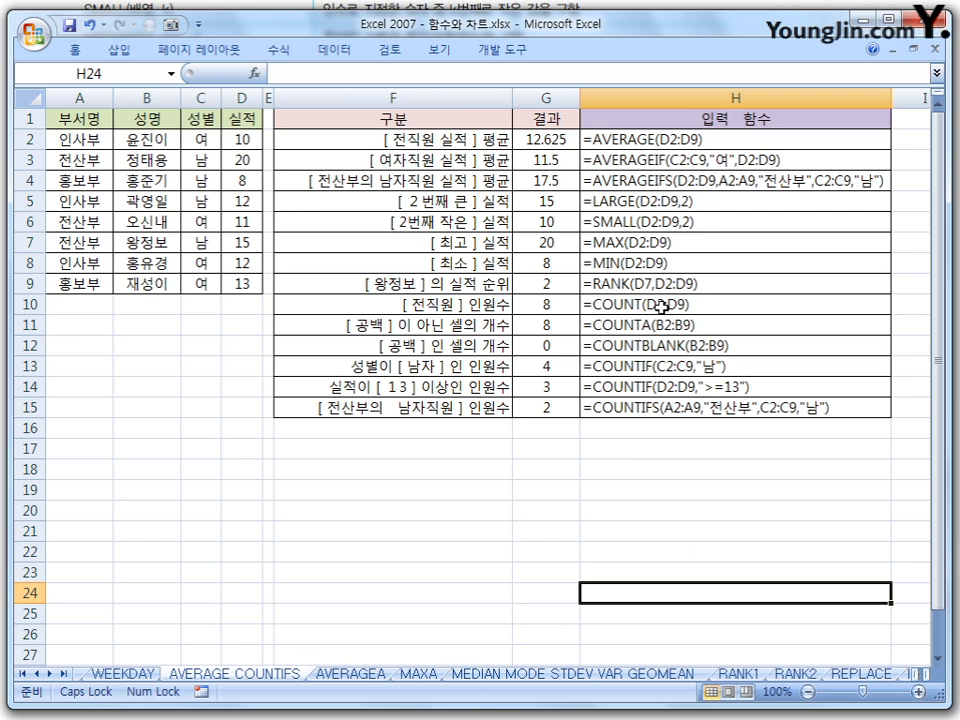
- Select the COUNT example in H10, bracket the values in D2:D9, and circle the COUNT and COUNTA results in G10:G11
click(661, 306)
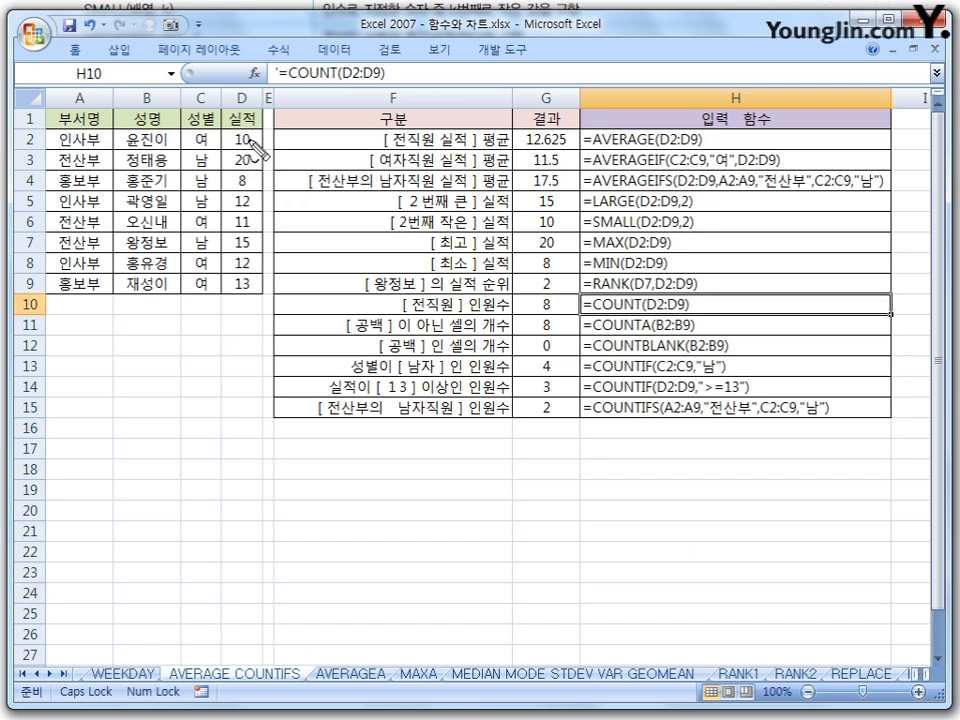
mouse_move(250, 141)
mouse_down()
mouse_move(267, 168)
mouse_move(277, 240)
mouse_move(254, 276)
mouse_up()
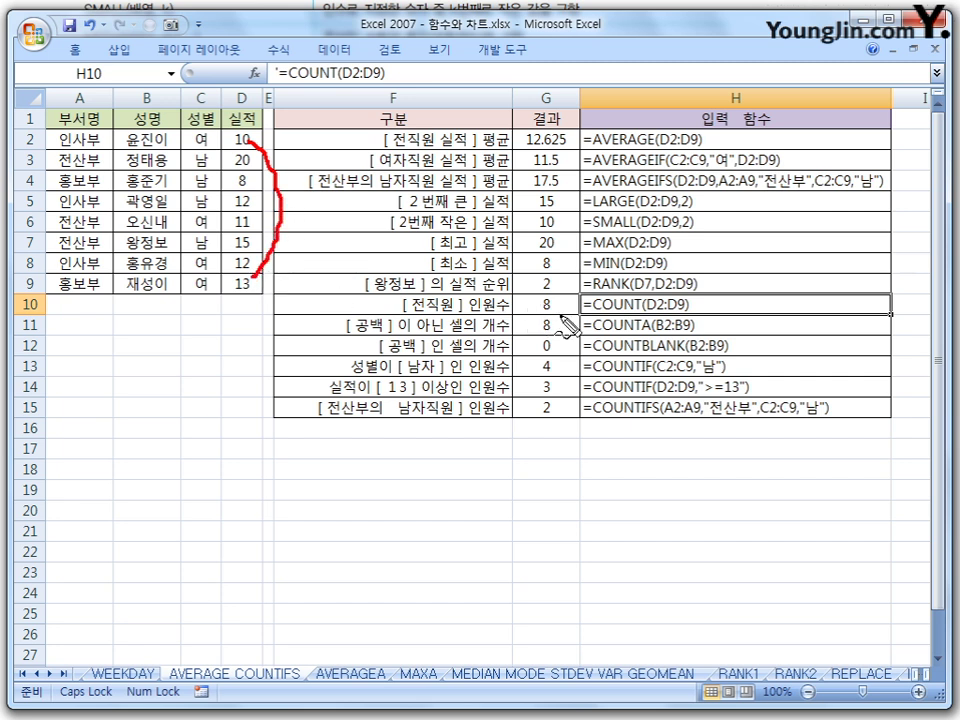
mouse_move(550, 319)
mouse_down()
mouse_move(538, 325)
mouse_move(555, 326)
mouse_up()
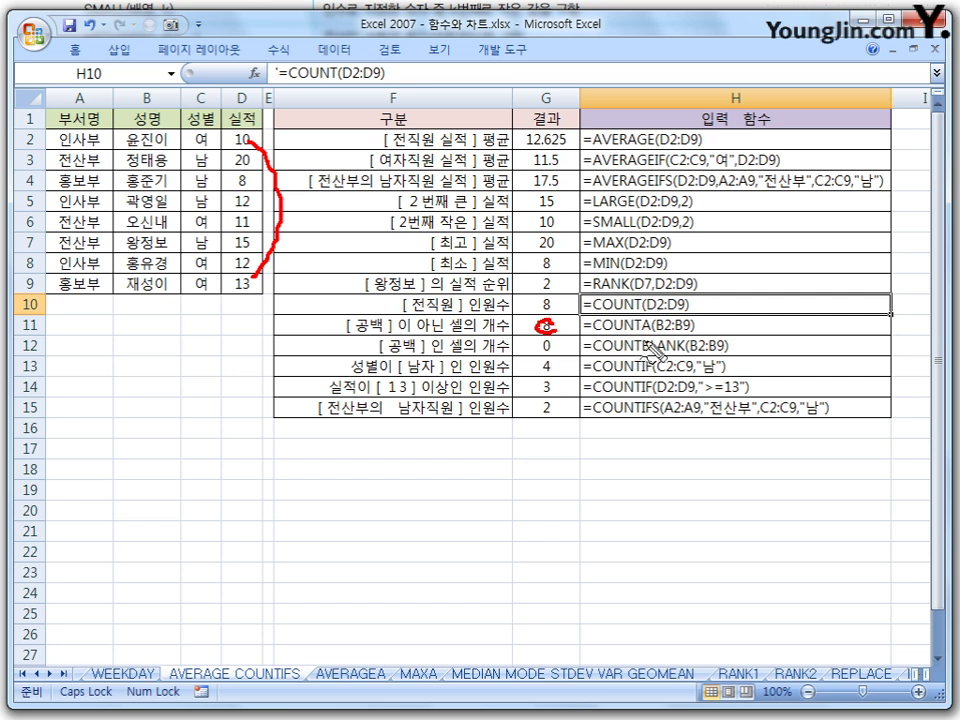
drag(550, 296, 545, 312)
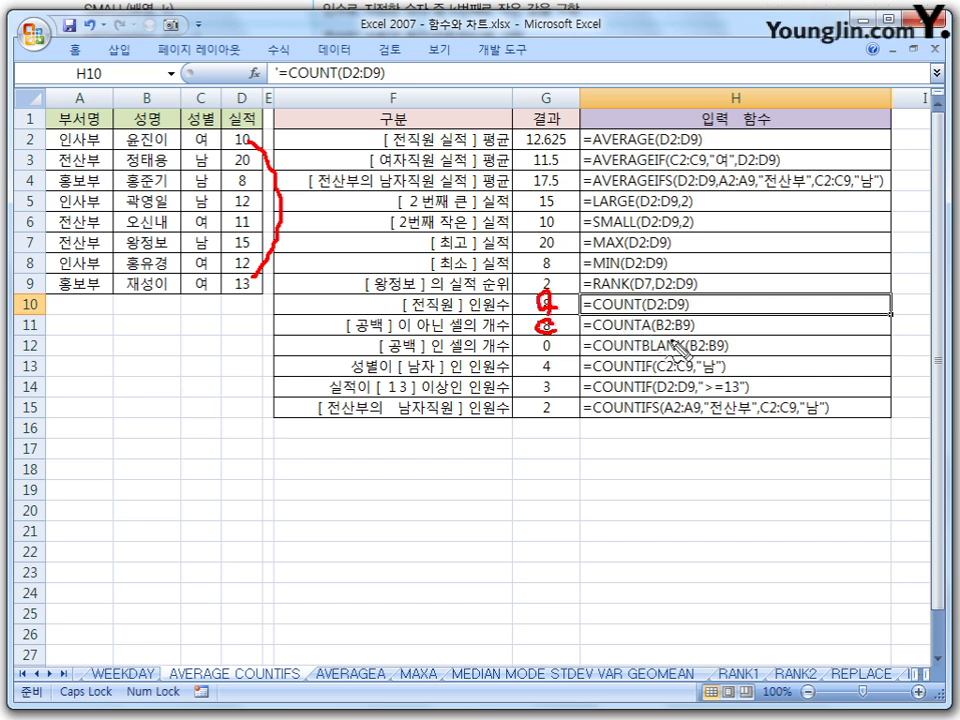
- Underline the COUNTA argument and BLANK in the formulas, bracket D2:D9 and B2:B9, and circle the COUNTA result and COUNTBLANK range
drag(641, 331, 652, 330)
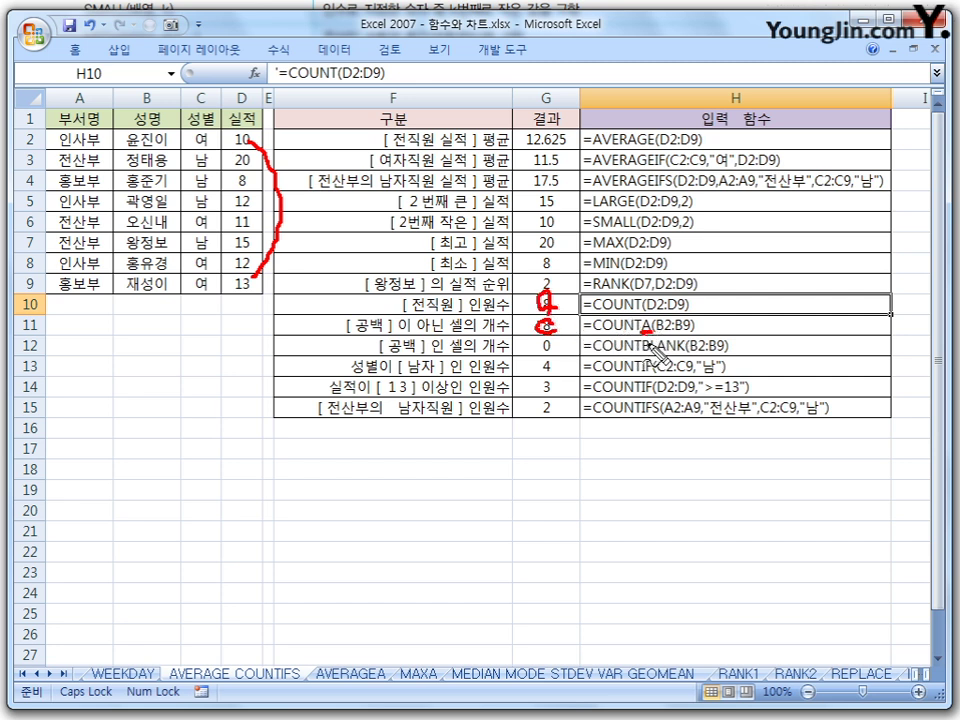
drag(652, 330, 690, 326)
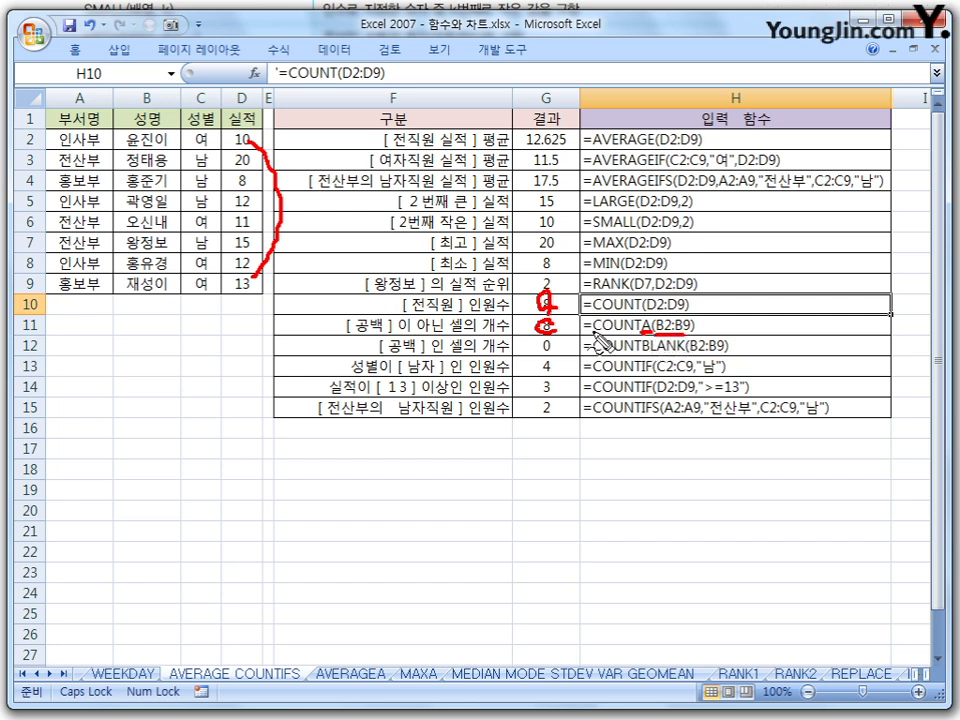
mouse_move(549, 321)
mouse_down()
mouse_move(536, 320)
mouse_move(560, 330)
mouse_up()
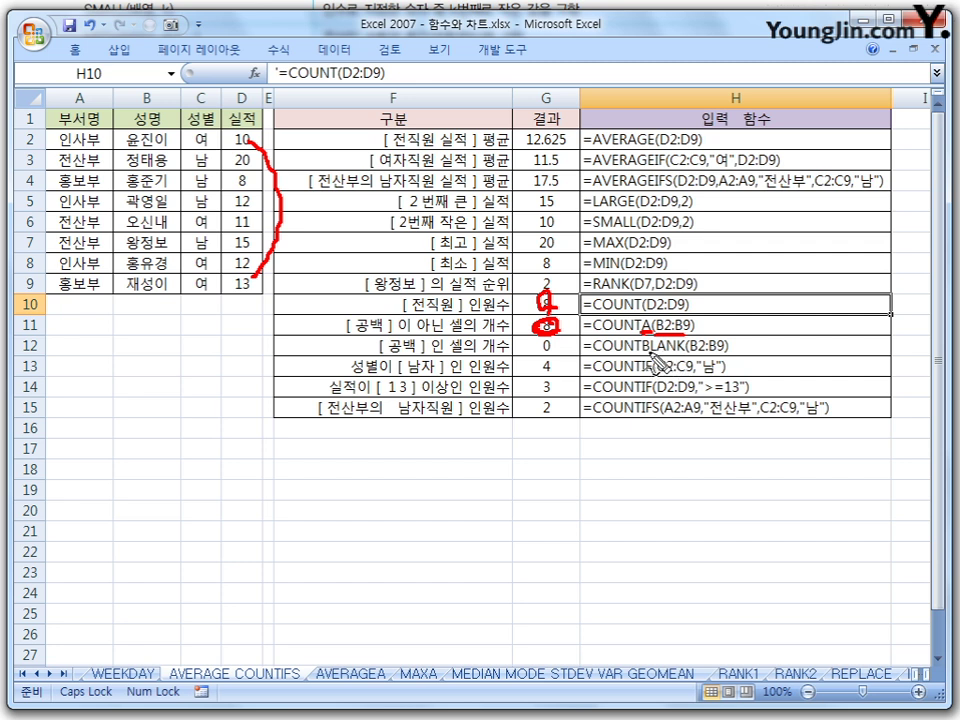
drag(648, 352, 688, 350)
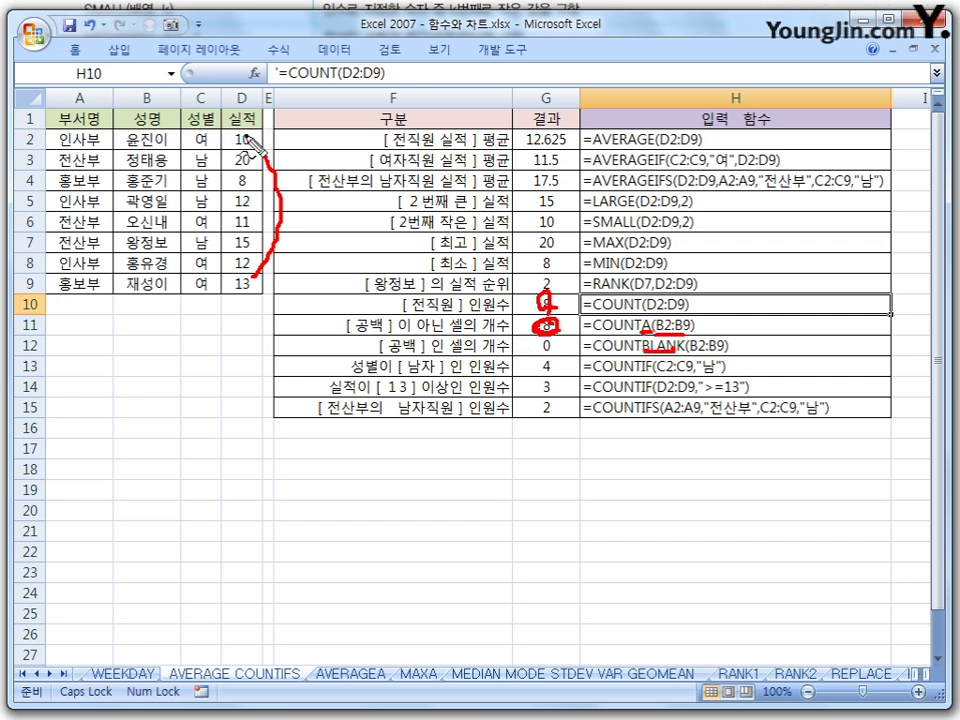
mouse_move(255, 145)
mouse_down()
mouse_move(283, 189)
mouse_move(264, 268)
mouse_up()
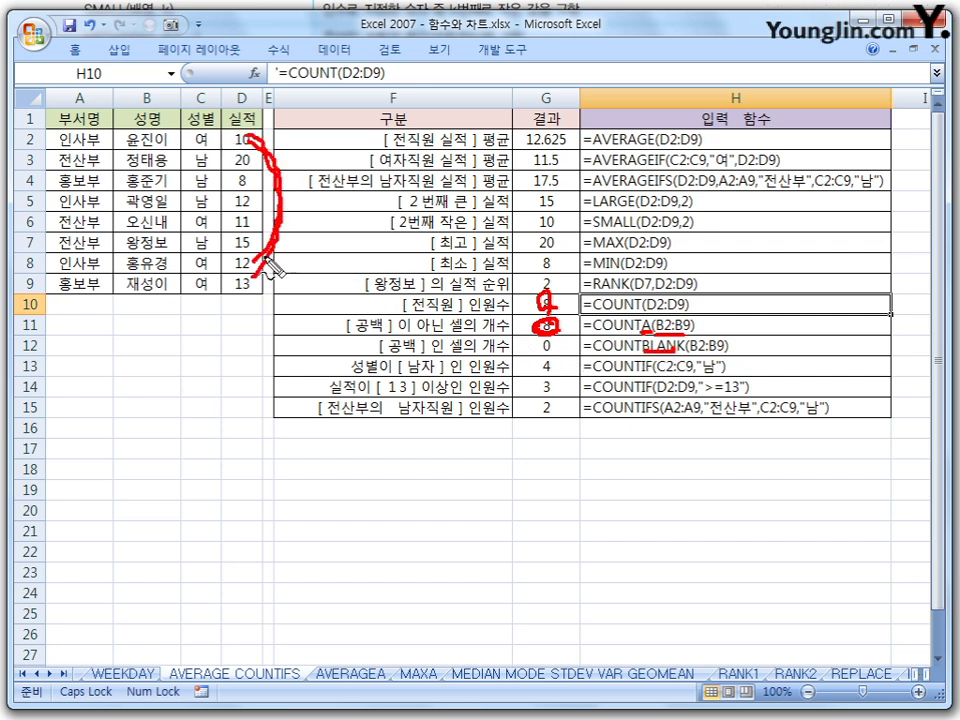
mouse_move(148, 136)
mouse_down()
mouse_move(160, 148)
mouse_move(178, 268)
mouse_up()
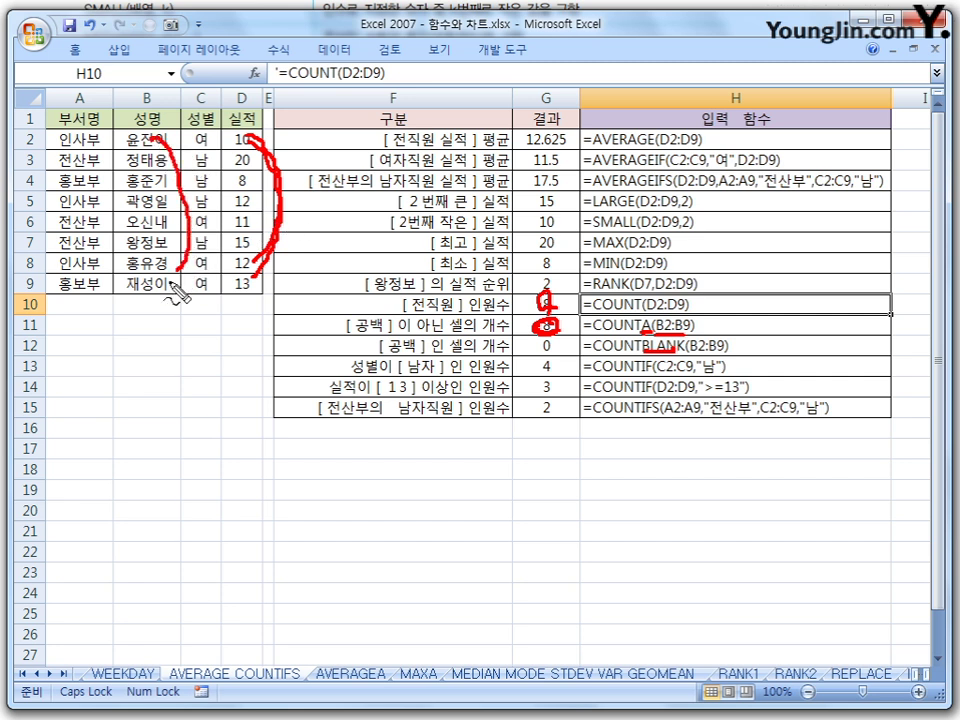
mouse_move(724, 346)
mouse_down()
mouse_move(690, 348)
mouse_move(726, 346)
mouse_up()
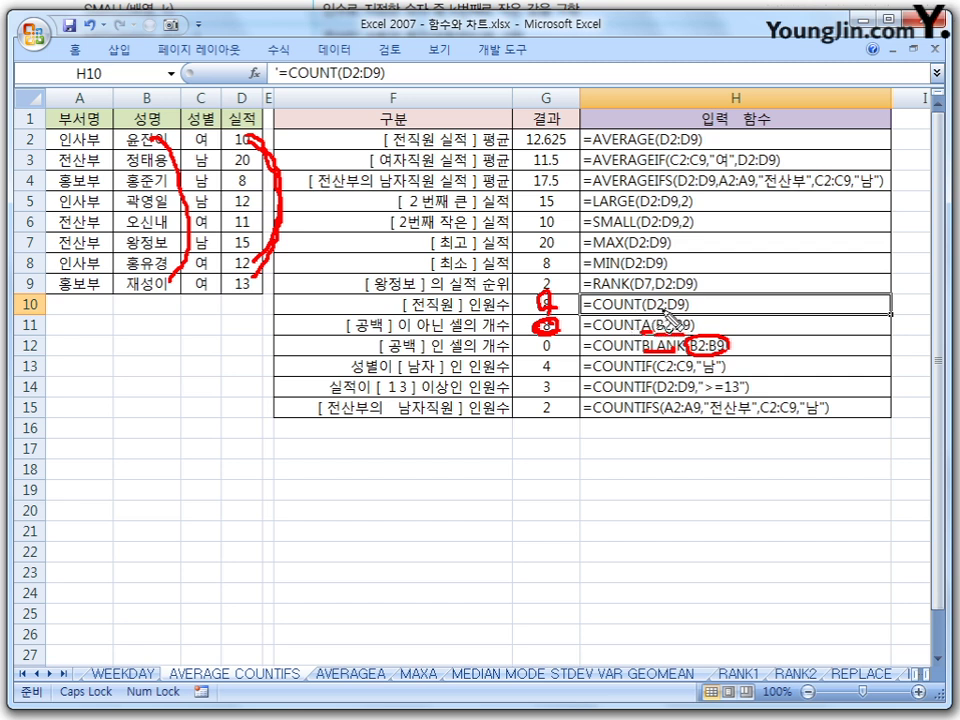
- Circle the COUNT and COUNTA ranges, the names column and the COUNTBLANK range and result, and clear all annotations
mouse_move(676, 298)
mouse_down()
mouse_move(663, 303)
mouse_move(674, 296)
mouse_up()
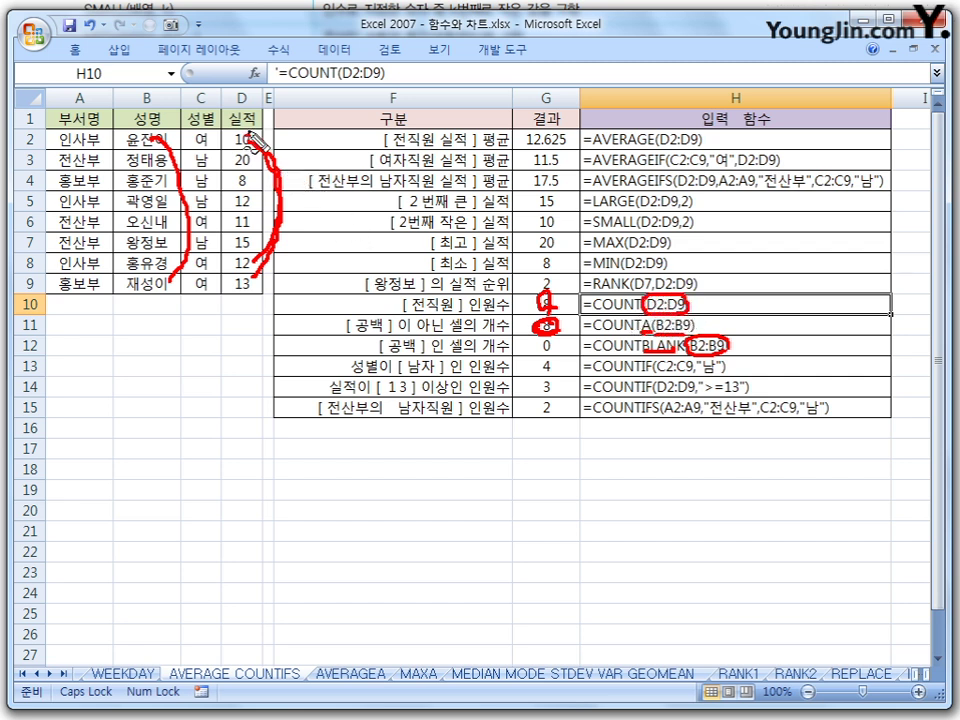
mouse_move(250, 143)
mouse_down()
mouse_move(290, 222)
mouse_move(257, 271)
mouse_up()
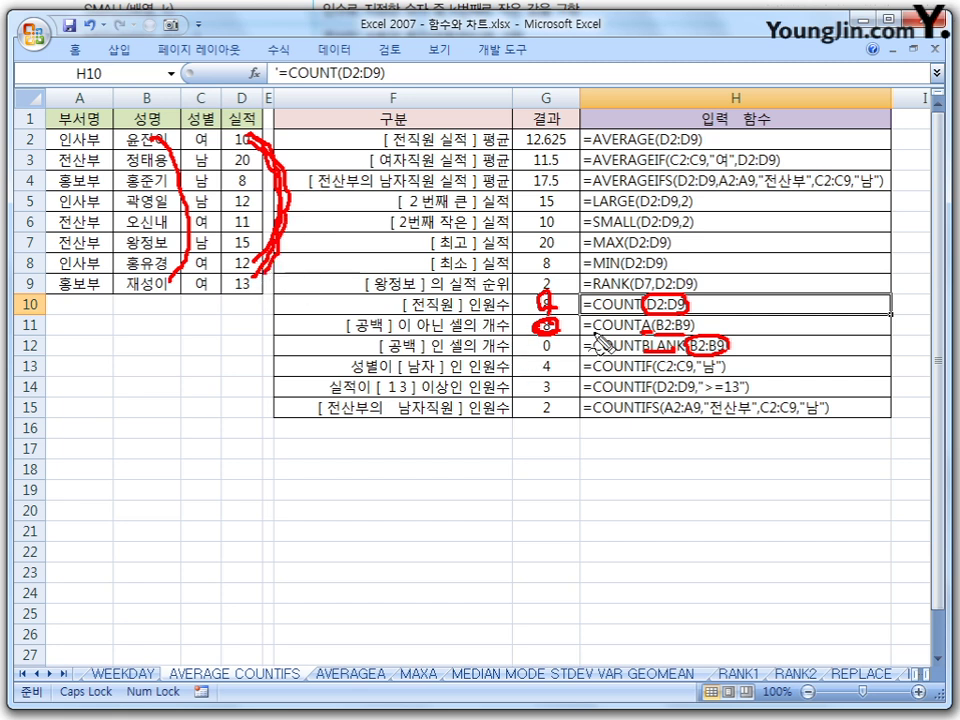
mouse_move(643, 337)
mouse_down()
mouse_move(676, 346)
mouse_move(660, 322)
mouse_up()
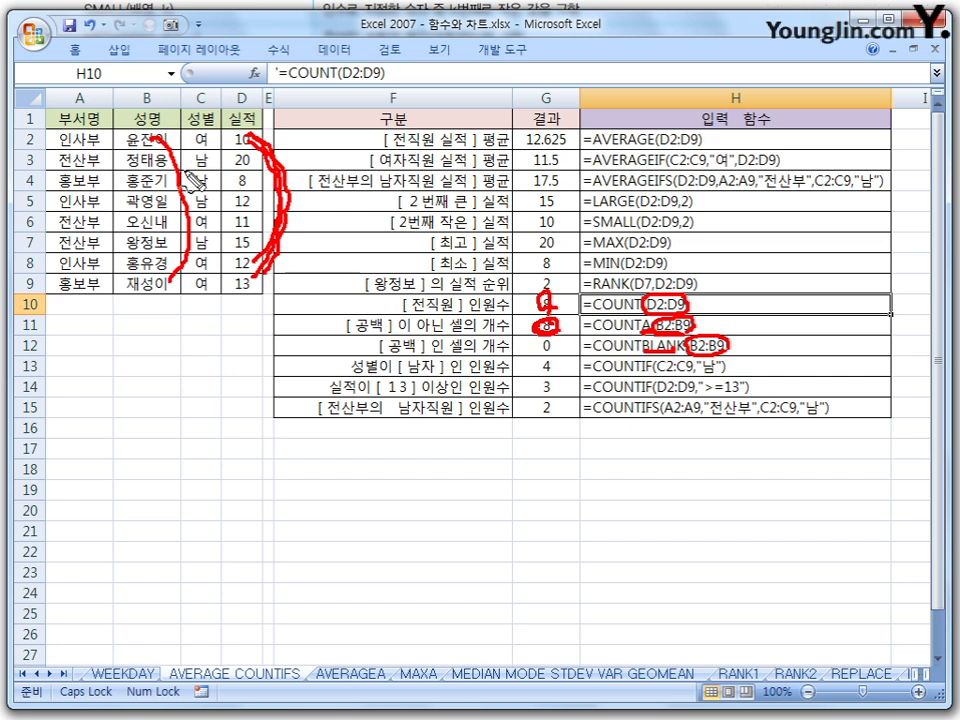
mouse_move(150, 136)
mouse_down()
mouse_move(172, 225)
mouse_move(170, 280)
mouse_up()
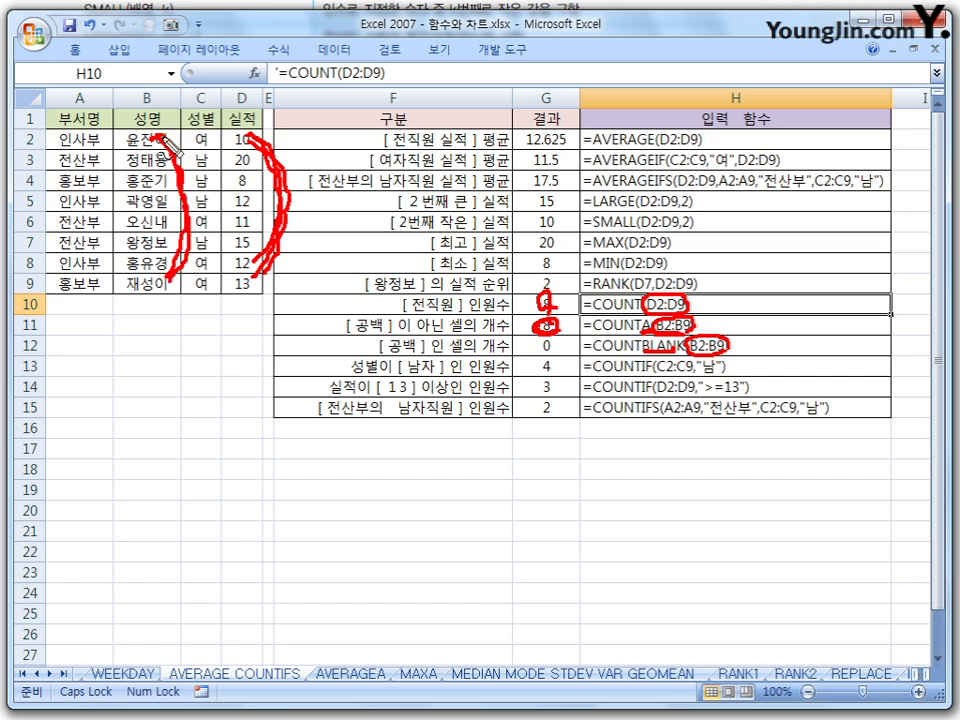
mouse_move(155, 135)
mouse_down()
mouse_move(130, 210)
mouse_move(150, 288)
mouse_up()
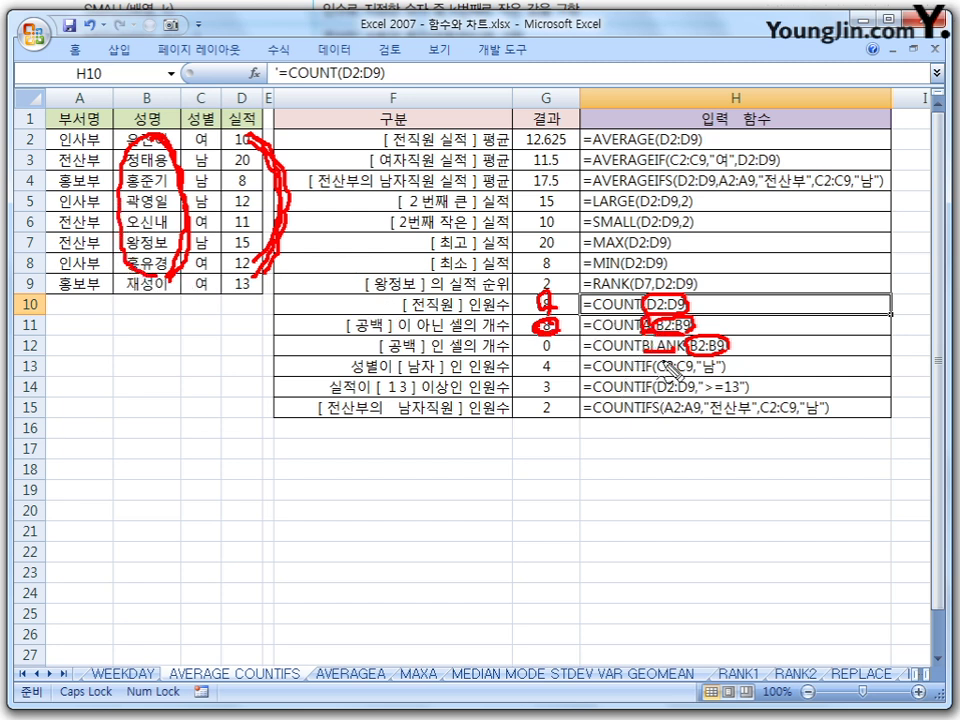
mouse_move(678, 362)
mouse_down()
mouse_move(711, 364)
mouse_move(740, 336)
mouse_move(695, 332)
mouse_up()
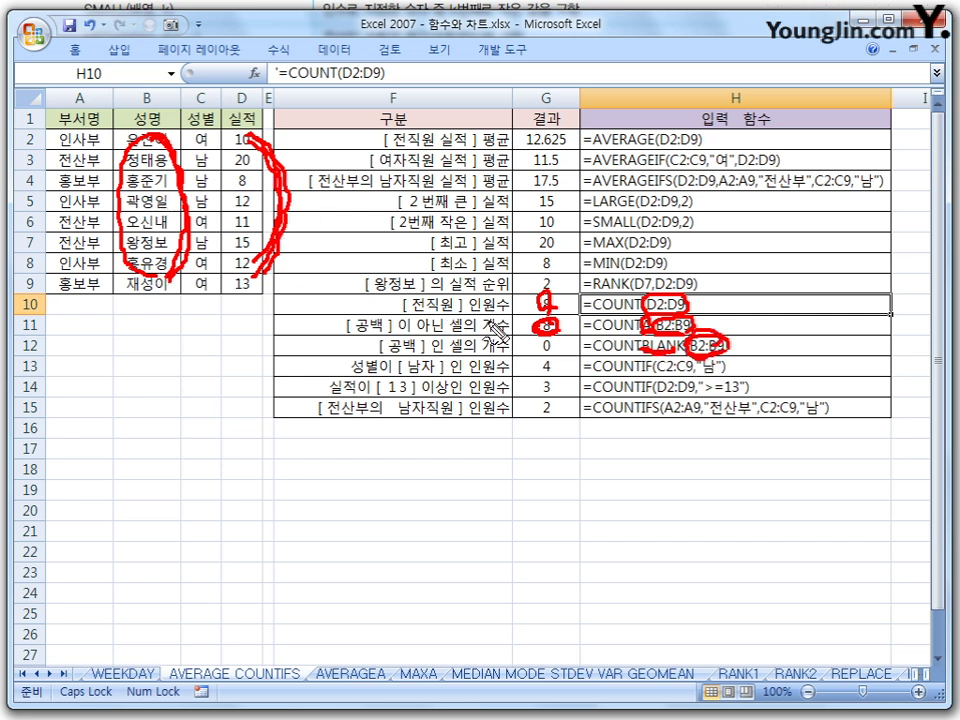
drag(546, 358, 561, 341)
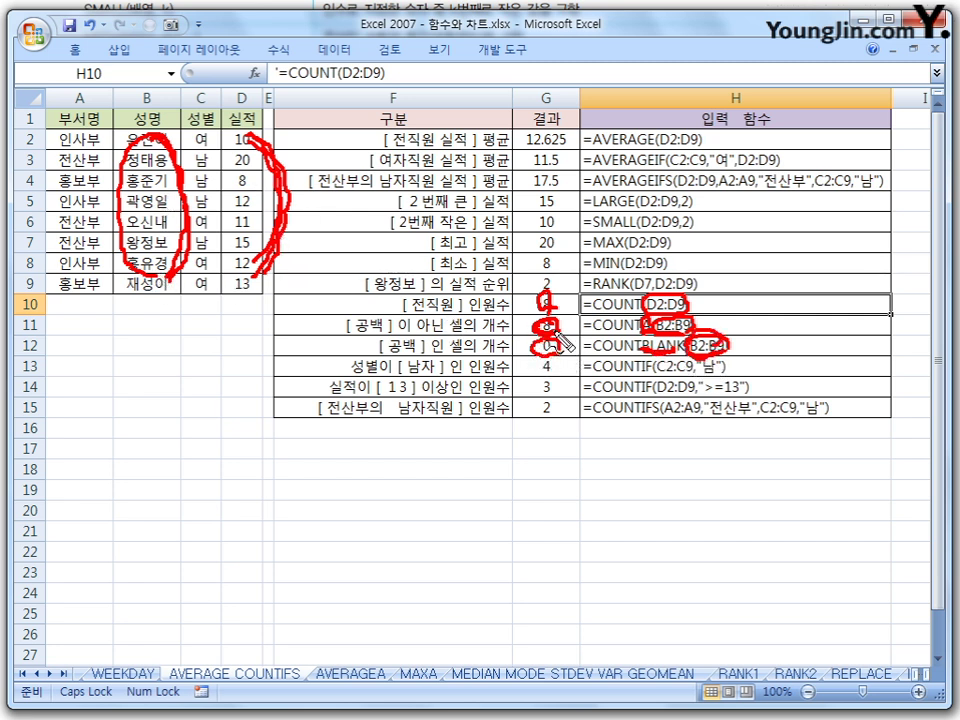
key(Escape)
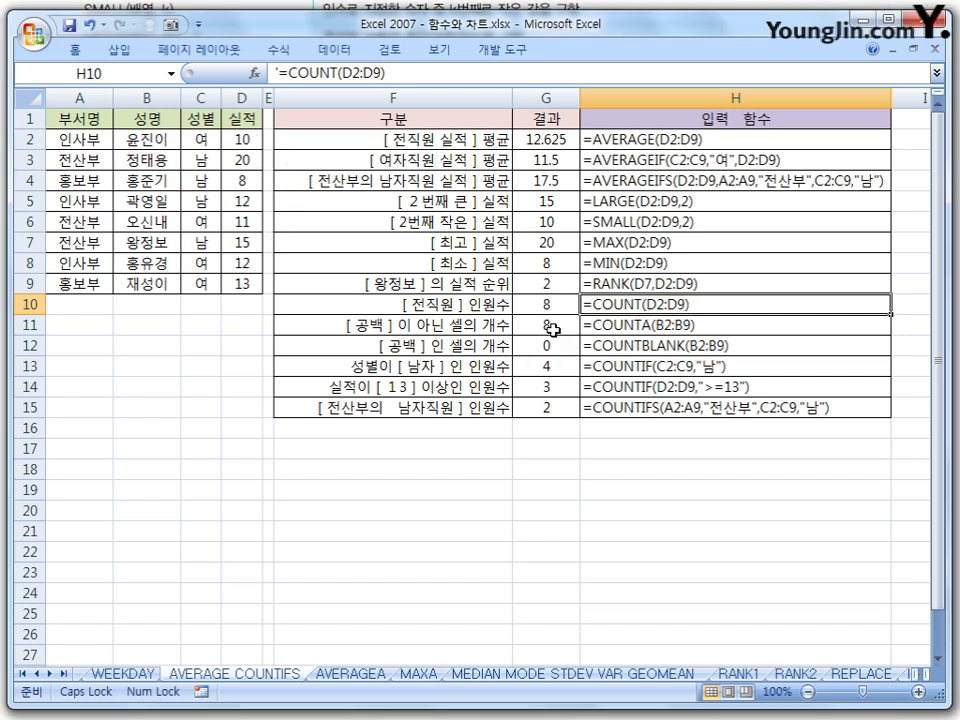
- Inspect the COUNT formula in G10, clear D9 to test its effect on the counts, and re-enter 13 in D9
click(633, 498)
click(545, 304)
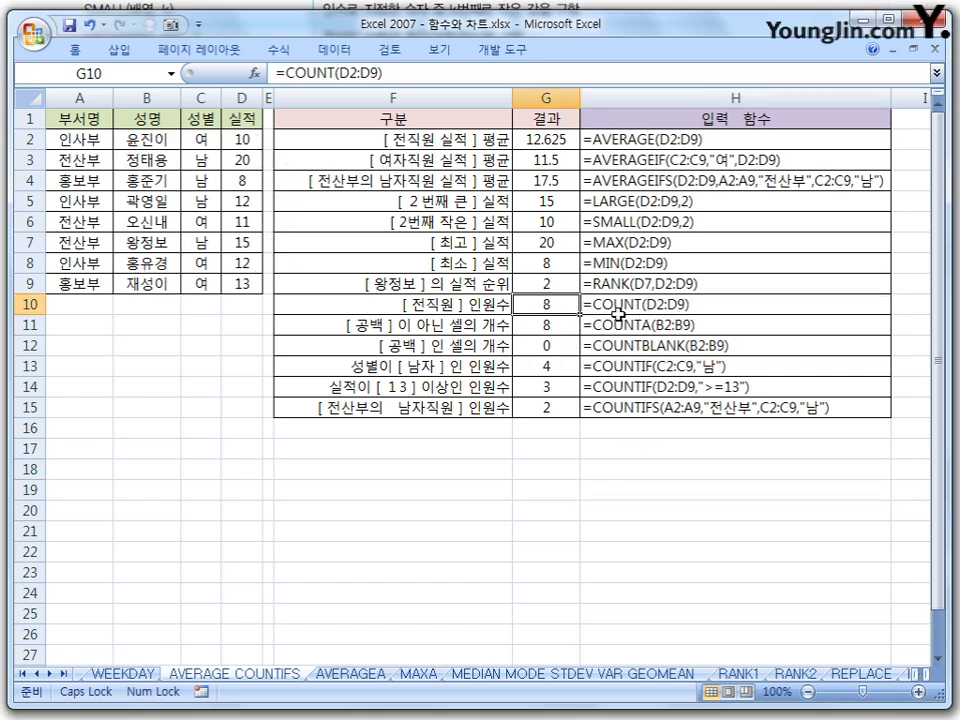
click(632, 306)
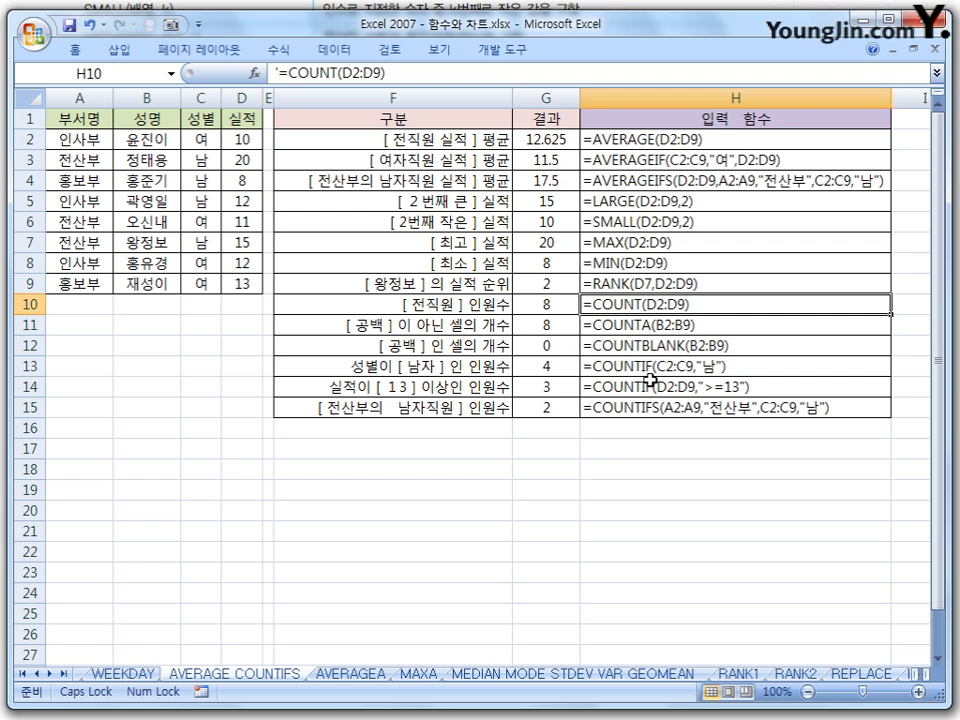
click(242, 284)
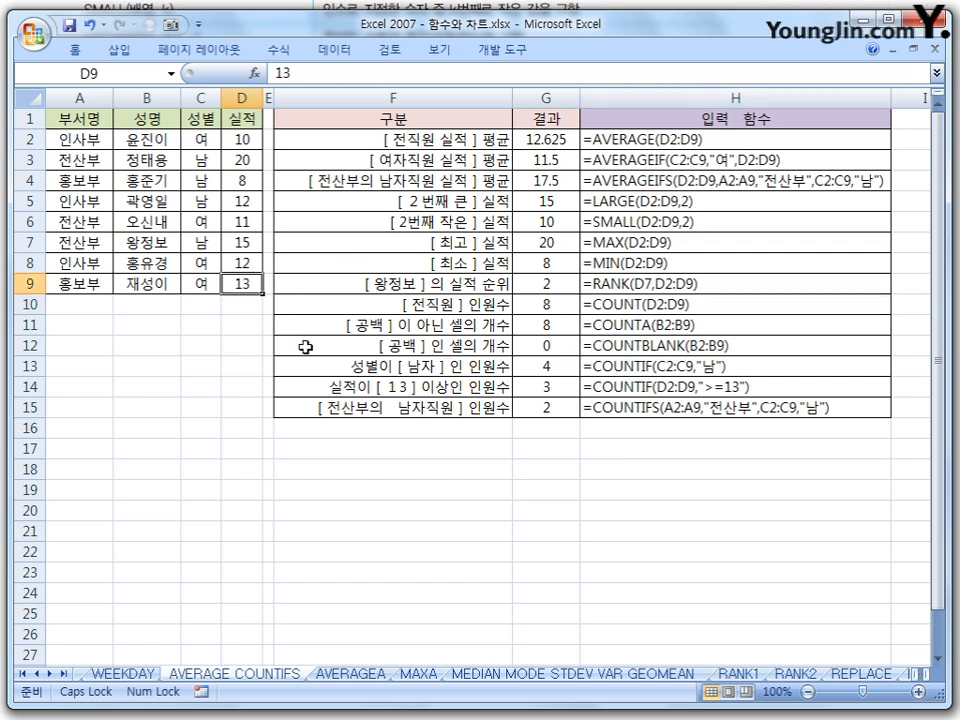
key(Delete)
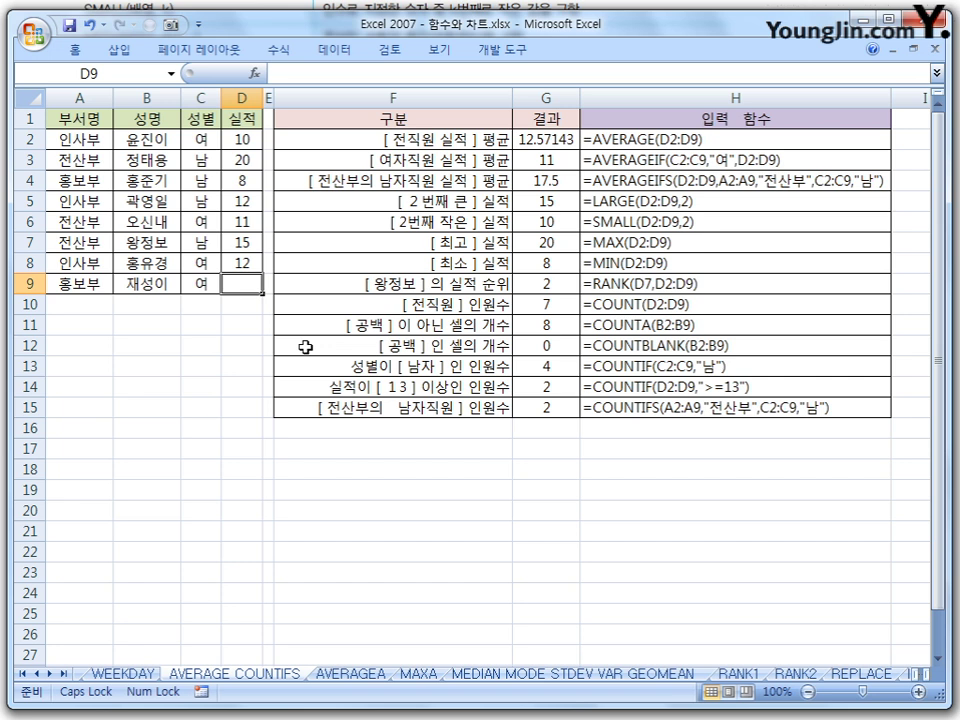
text(13)
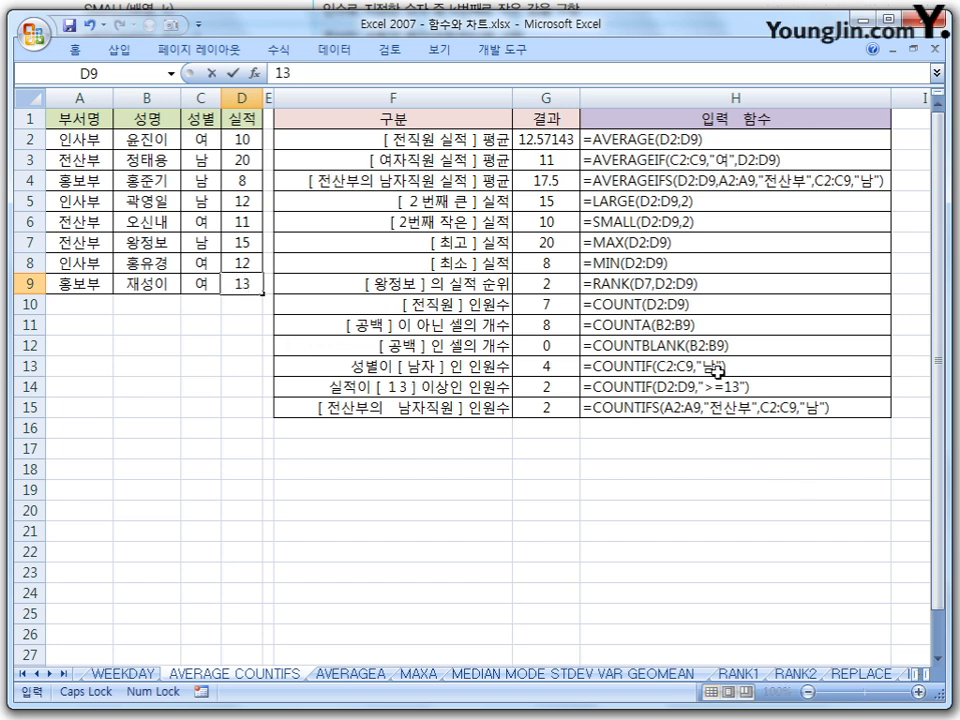
click(714, 325)
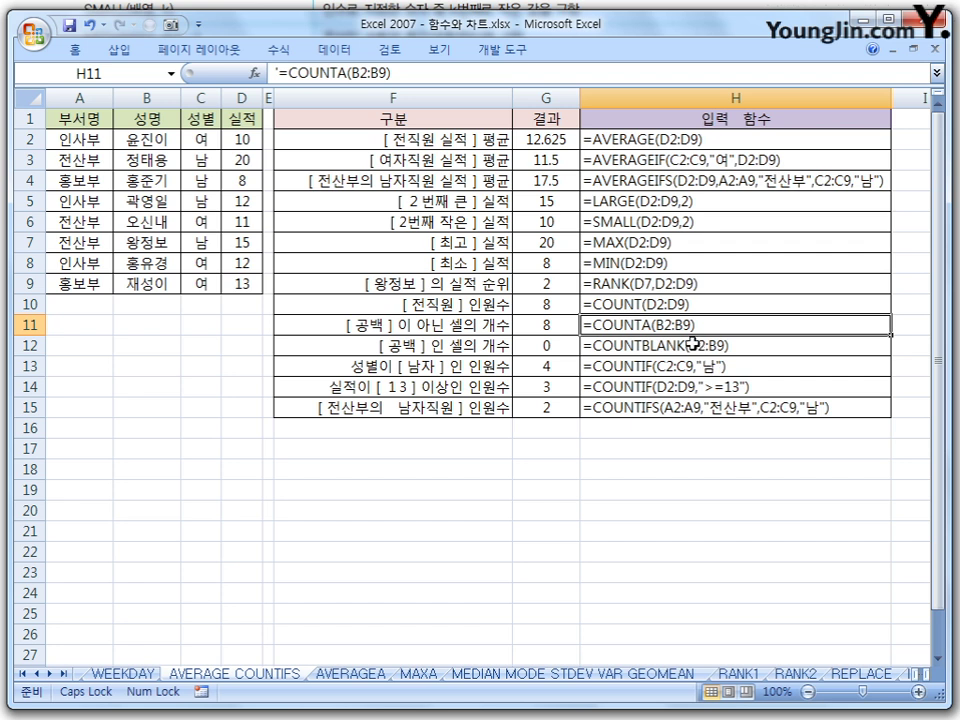
- Change the COUNT formula in G10 to reference the names in B2:B9
click(607, 302)
click(538, 305)
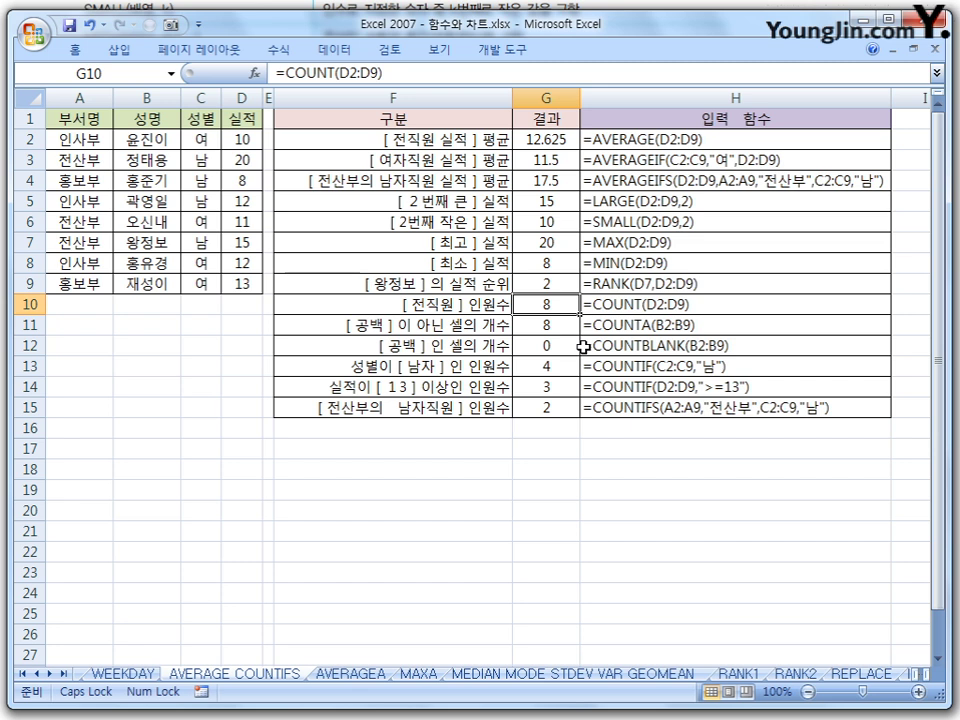
key(F2)
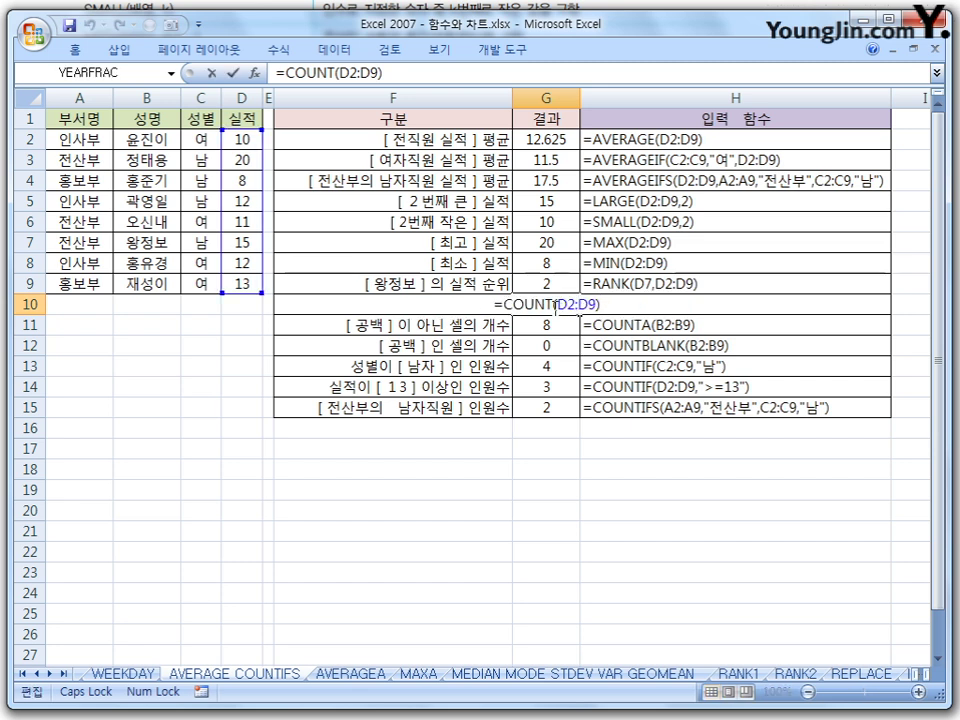
click(562, 310)
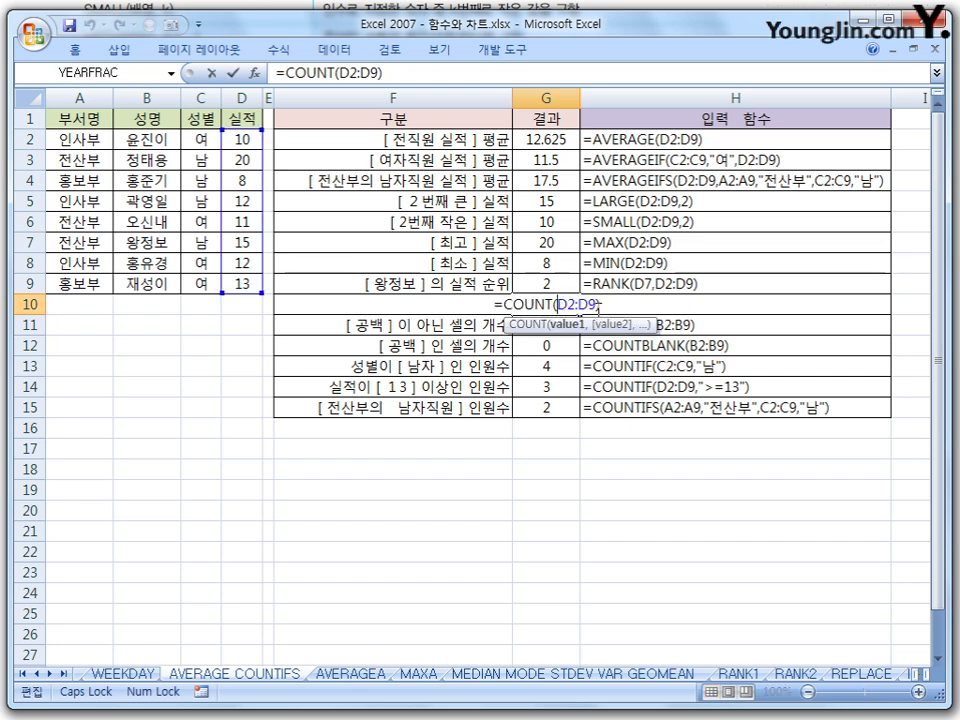
key(Delete)
key(Delete)
key(Delete)
key(Delete)
key(Delete)
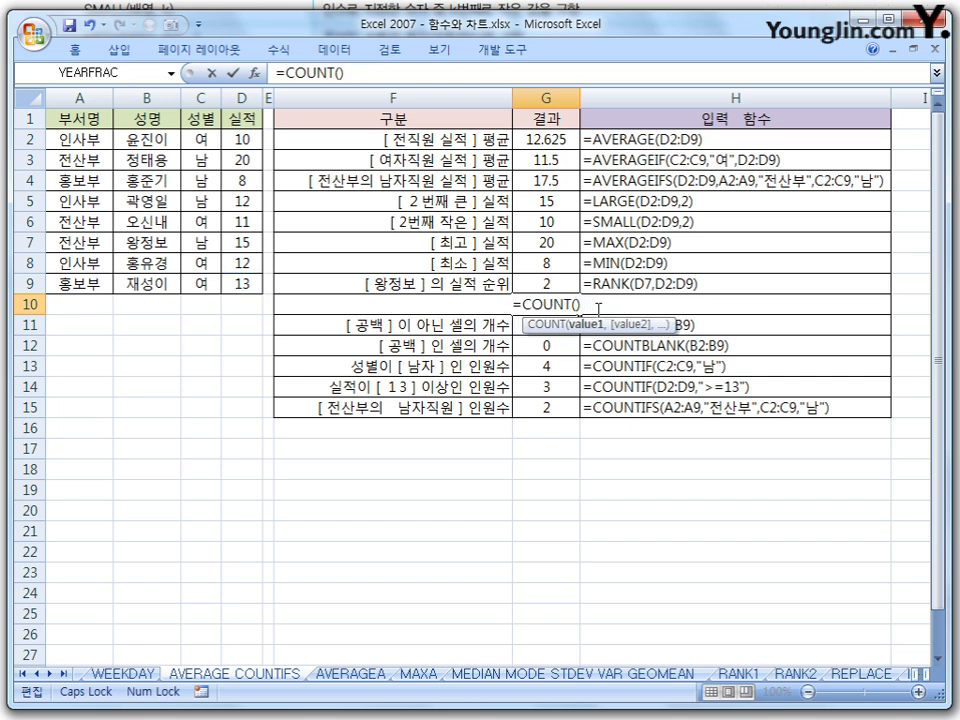
drag(155, 136, 158, 284)
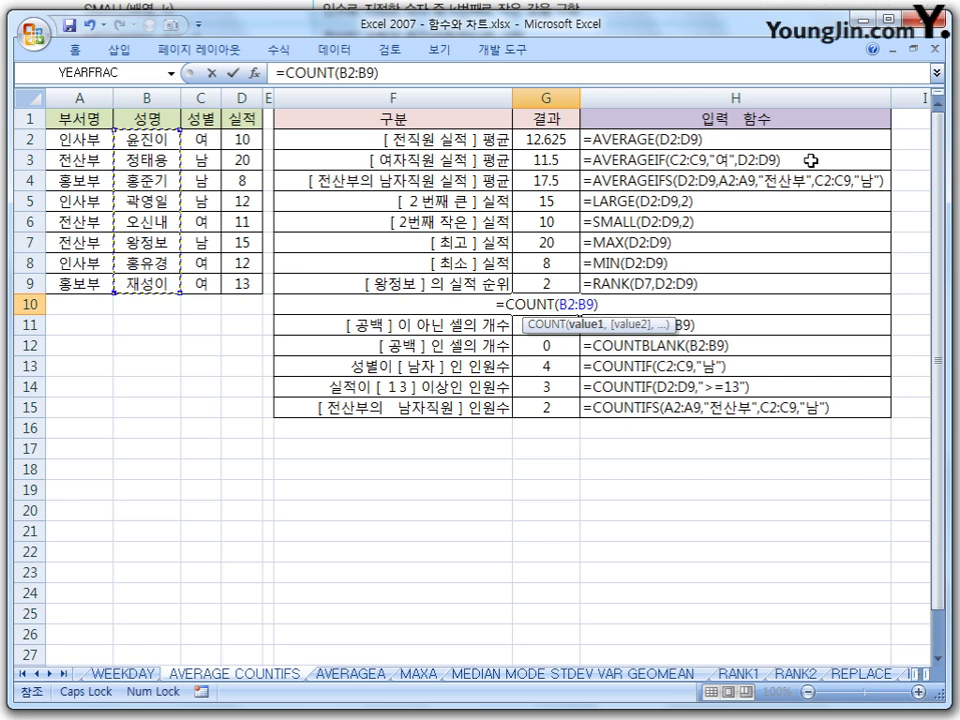
key(Return)
key(Up)
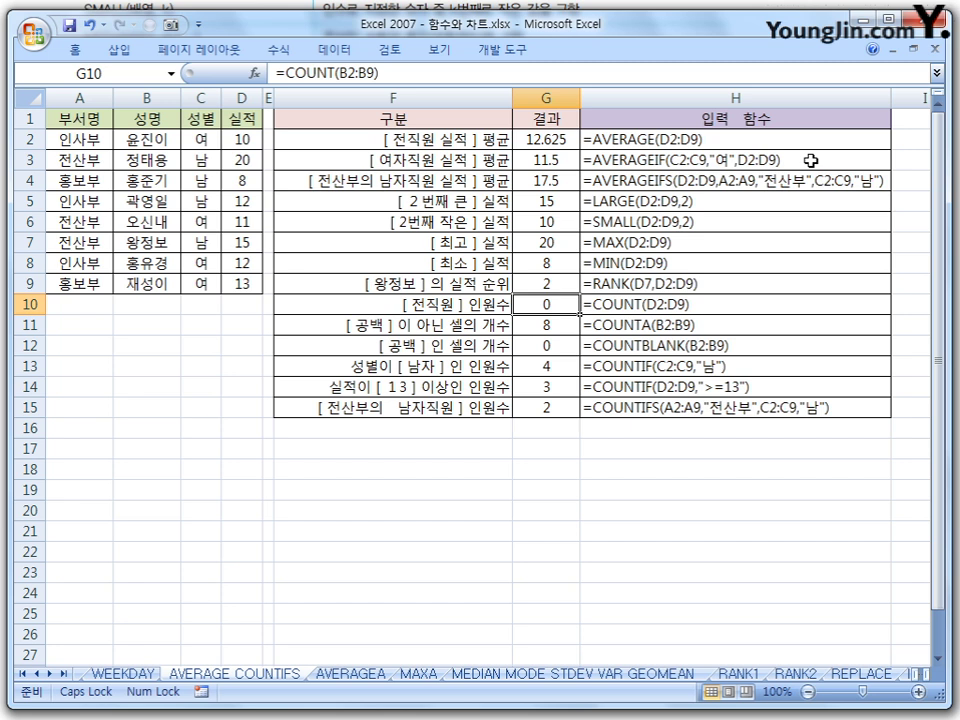
- Inspect the cell range referenced by the COUNT formula in G10
key(F2)
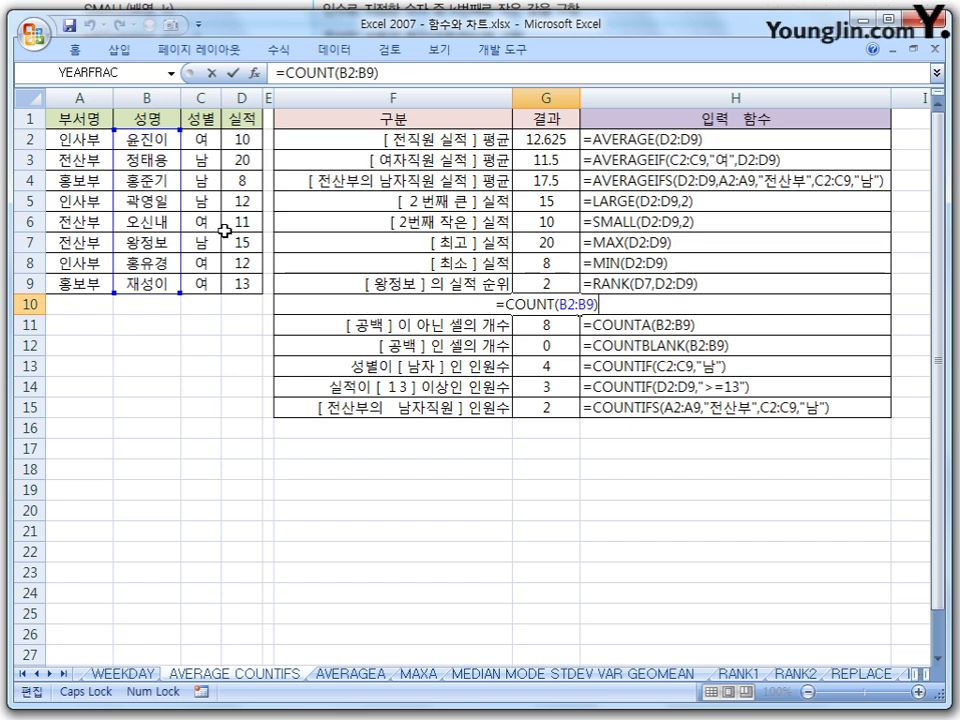
key(Return)
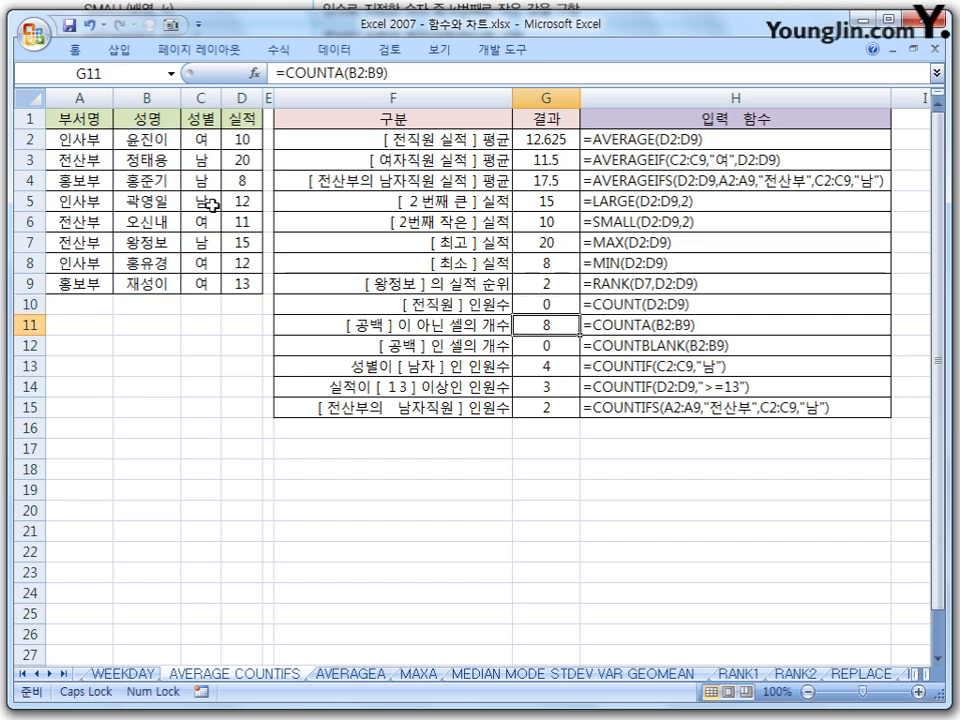
key(Up)
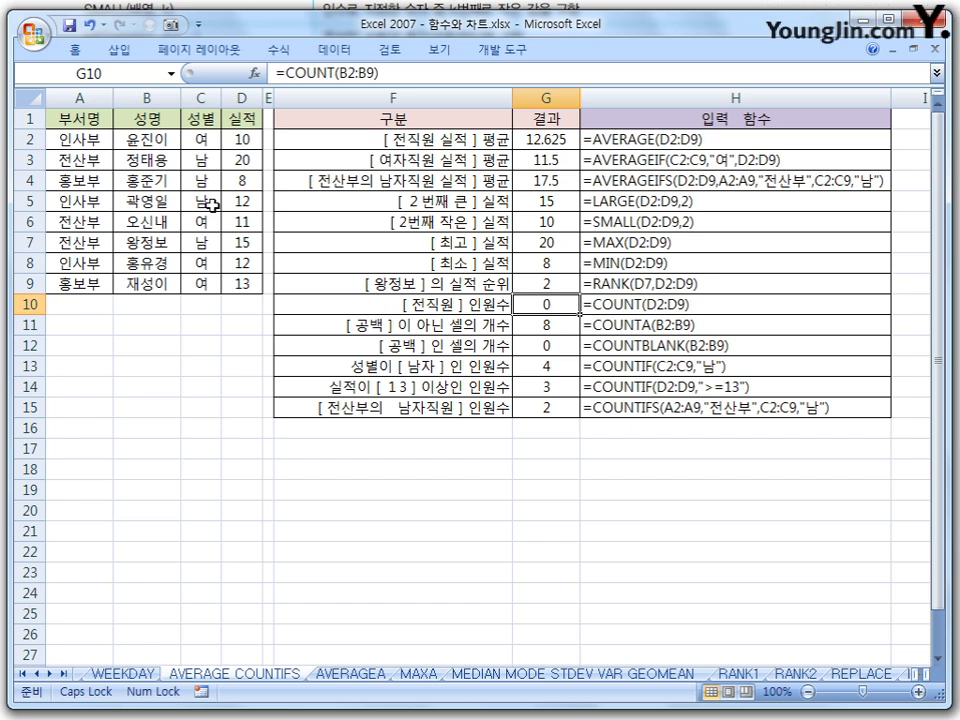
- Set the COUNT formula in G10 to reference the performance values in D2:D9
key(F2)
key(BackSpace)
key(BackSpace)
key(BackSpace)
key(BackSpace)
key(BackSpace)
key(BackSpace)
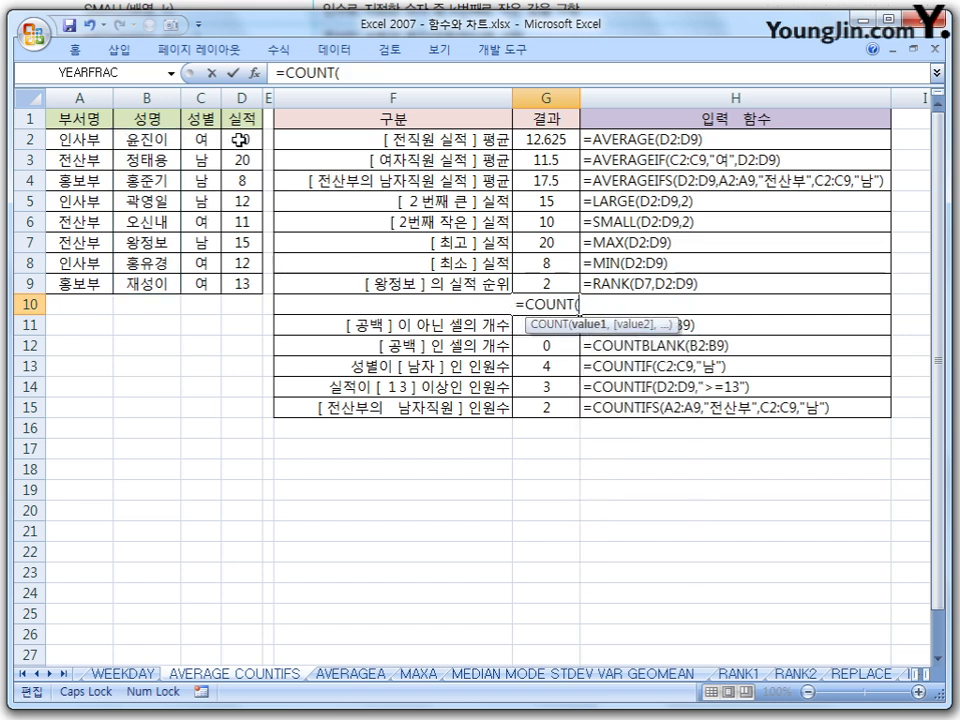
drag(240, 140, 241, 283)
key(Return)
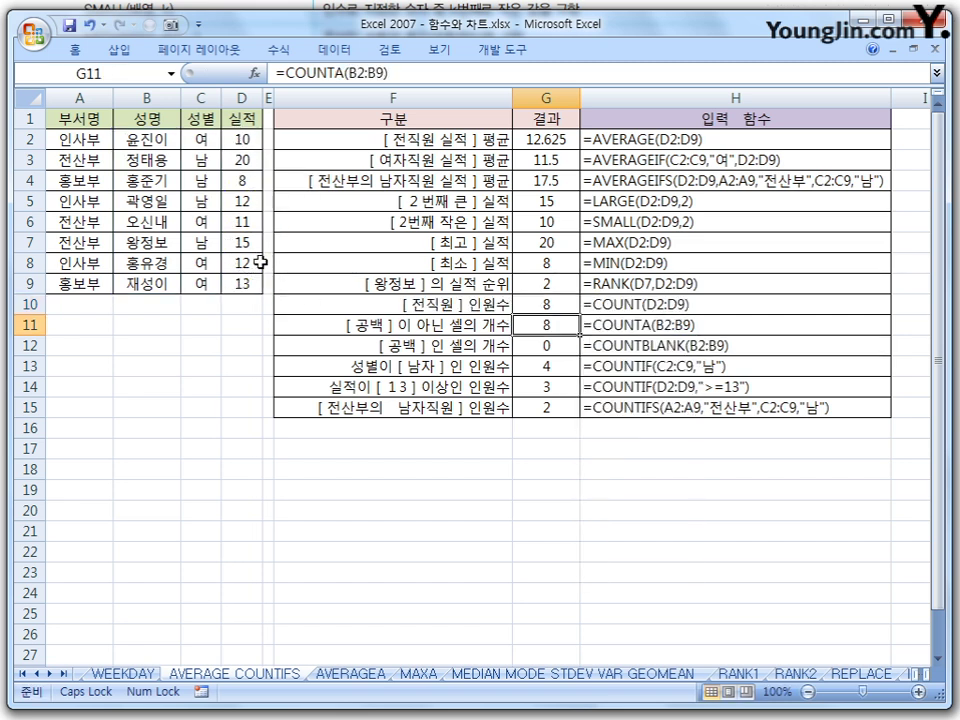
key(Up)
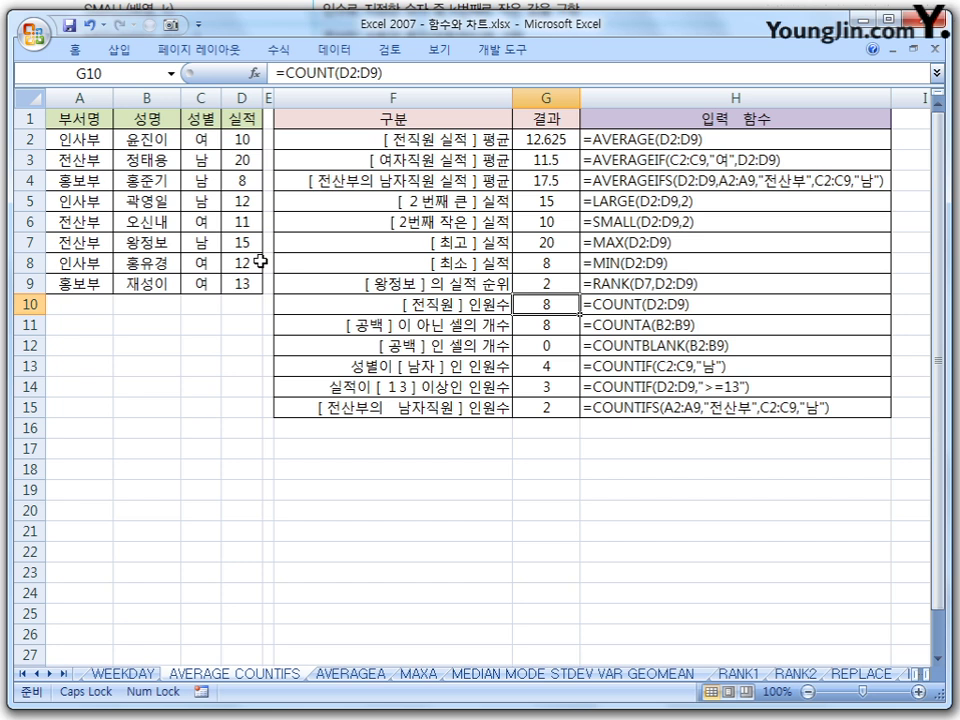
- Clear the performance value in D9 and check the COUNT result in G10
key(Left)
key(Left)
key(Left)
key(Up)
key(Delete)
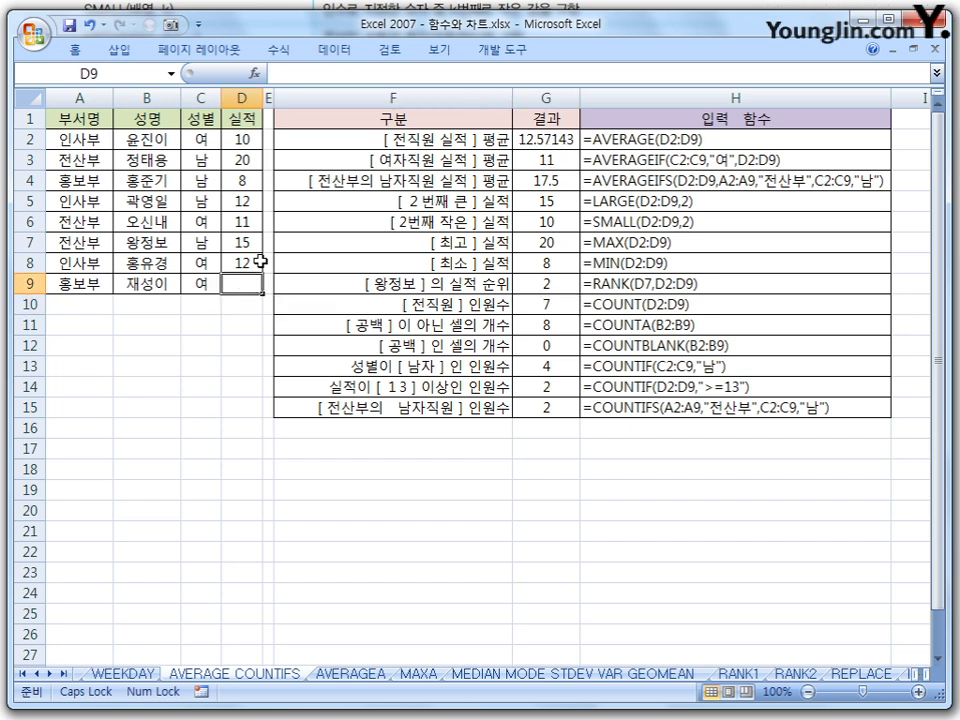
key(Right)
key(Right)
key(Right)
key(Down)
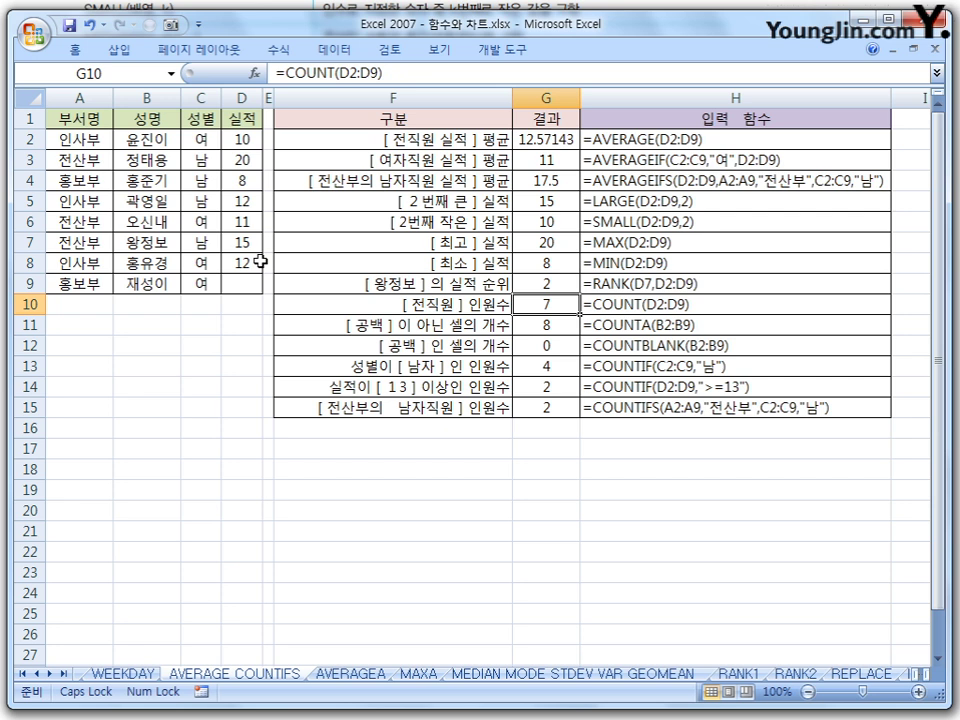
- Enter 13 as the performance value in D9
key(Left)
key(Left)
key(Left)
key(Up)
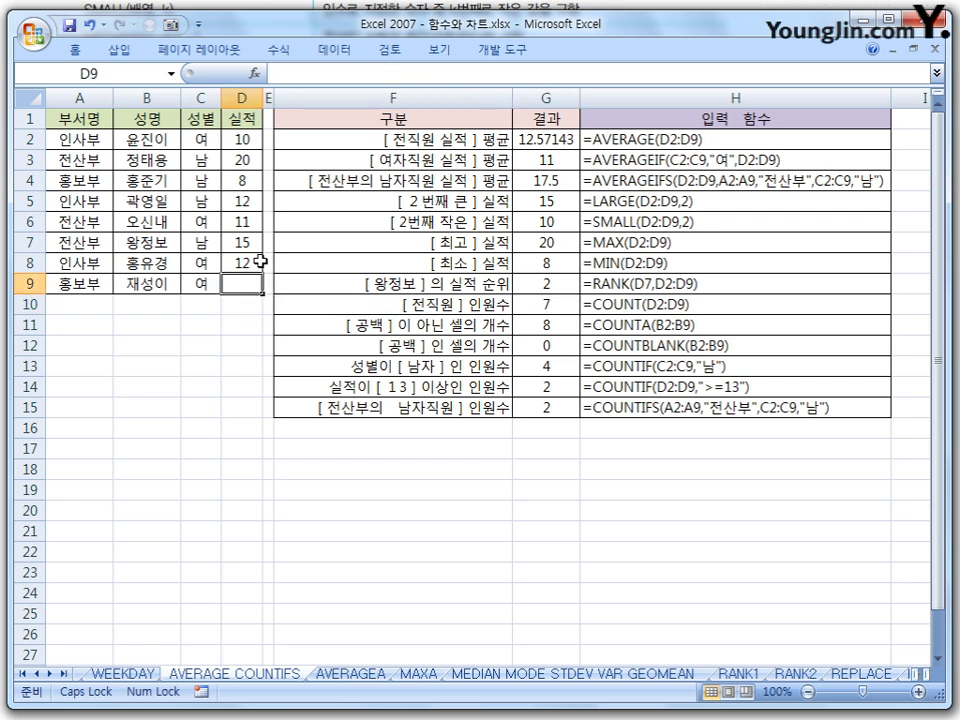
text(13)
key(Right)
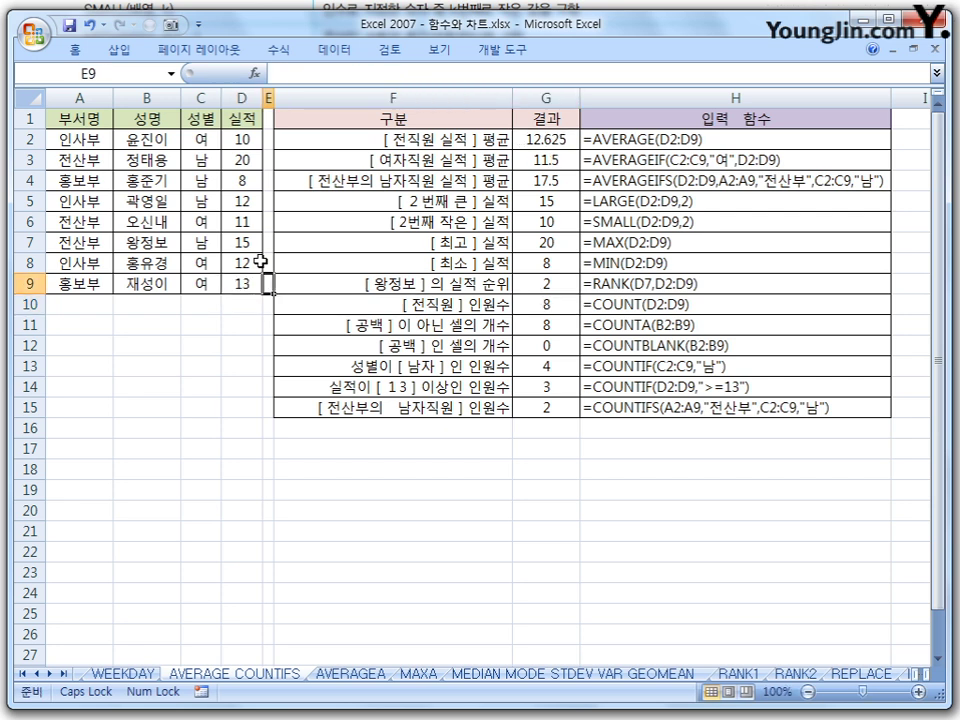
- Clear the name in B9 to test the COUNTA formula in G11, and undo the deletion
click(546, 325)
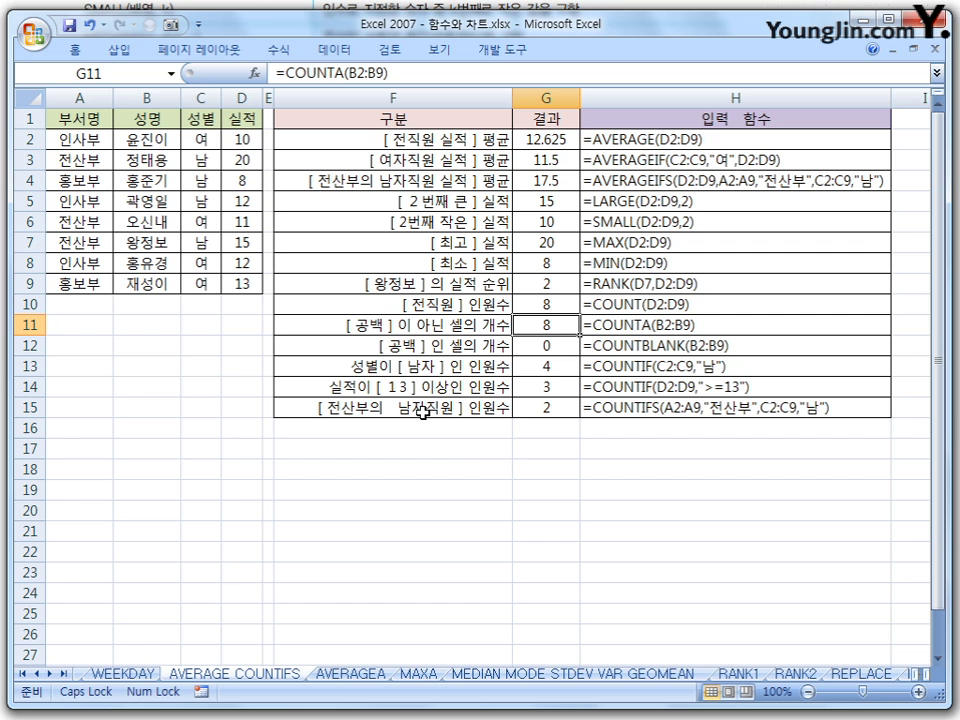
click(161, 283)
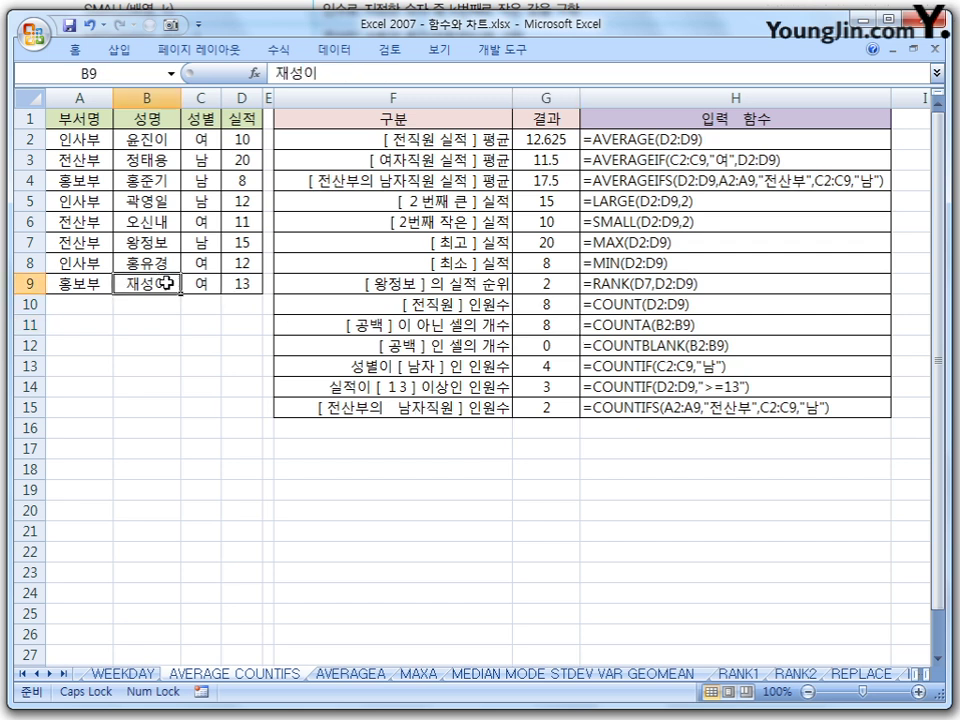
key(Delete)
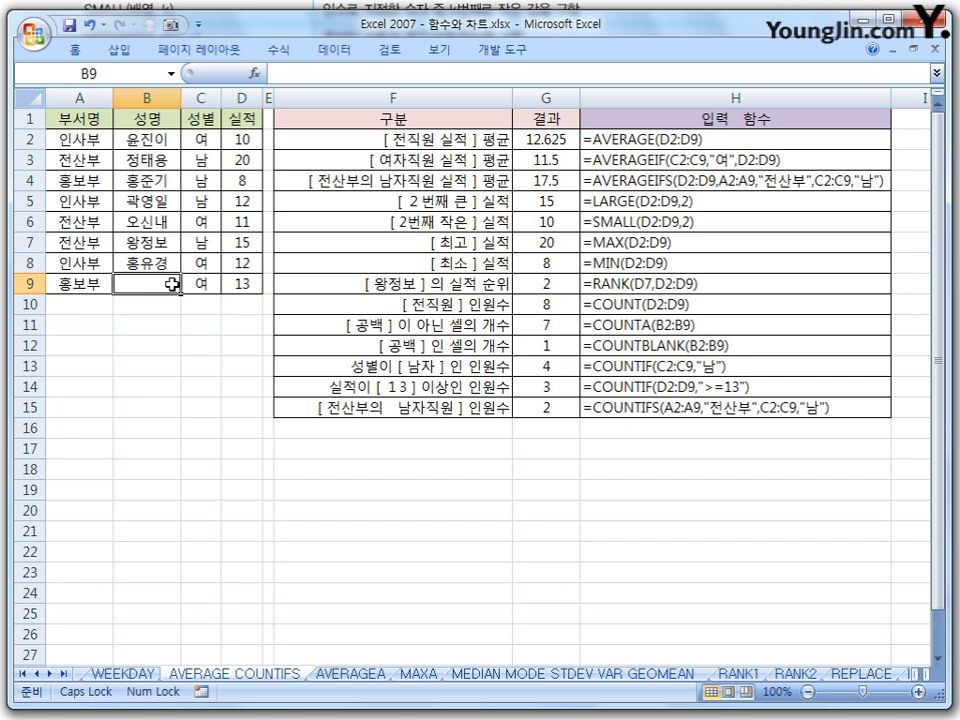
key(ctrl+z)
click(600, 500)
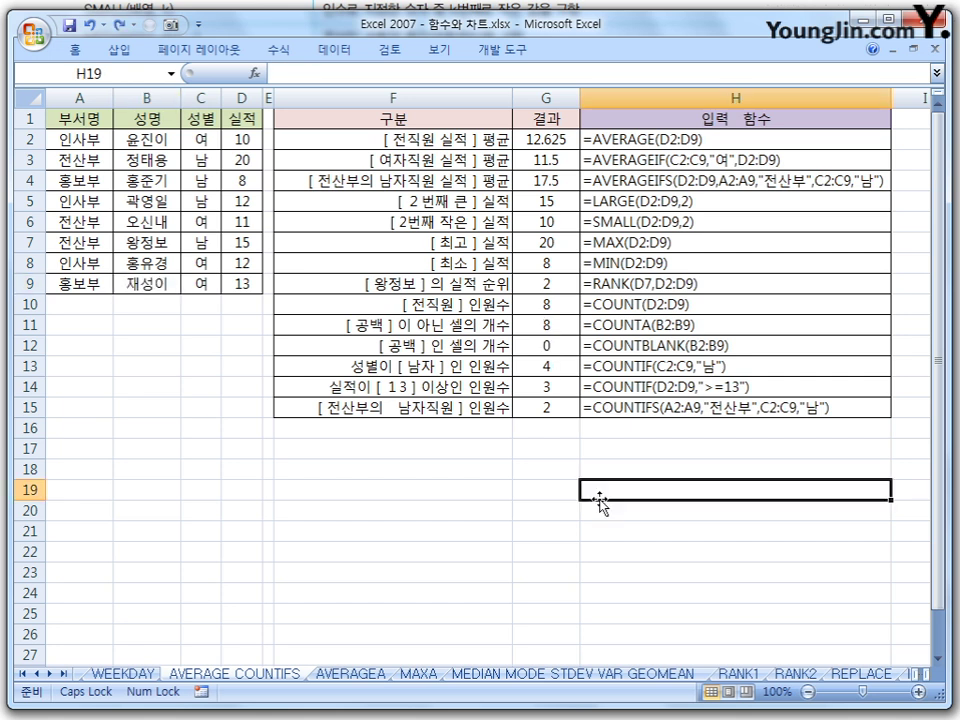
- Inspect the COUNTA formula in G11 and the COUNTBLANK formula in G12, dismissing the Windows color scheme dialog
click(561, 324)
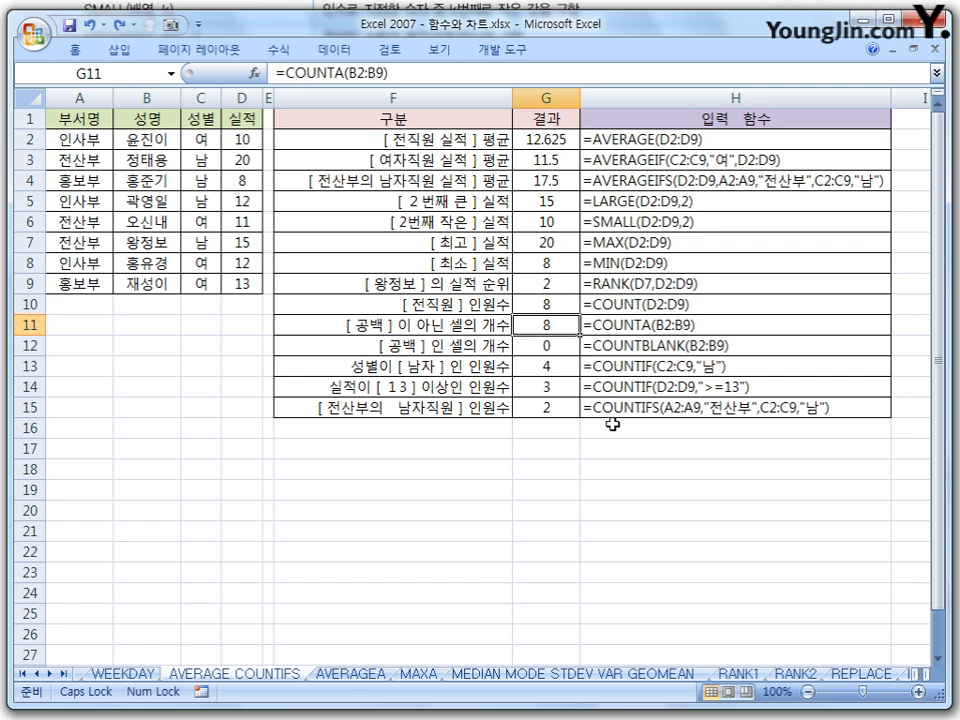
click(563, 349)
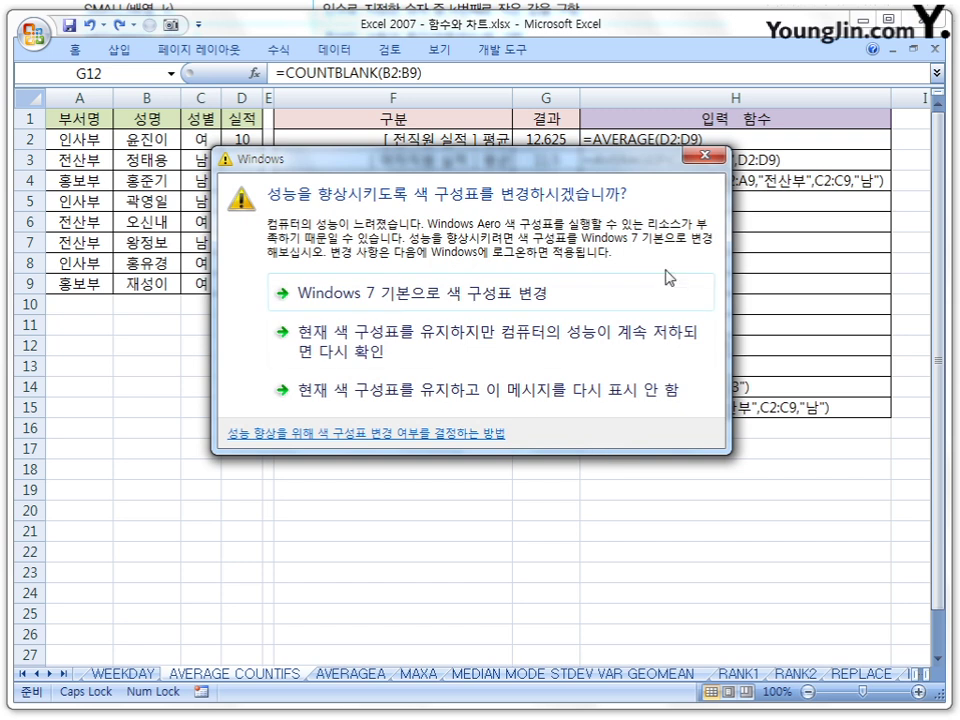
click(710, 155)
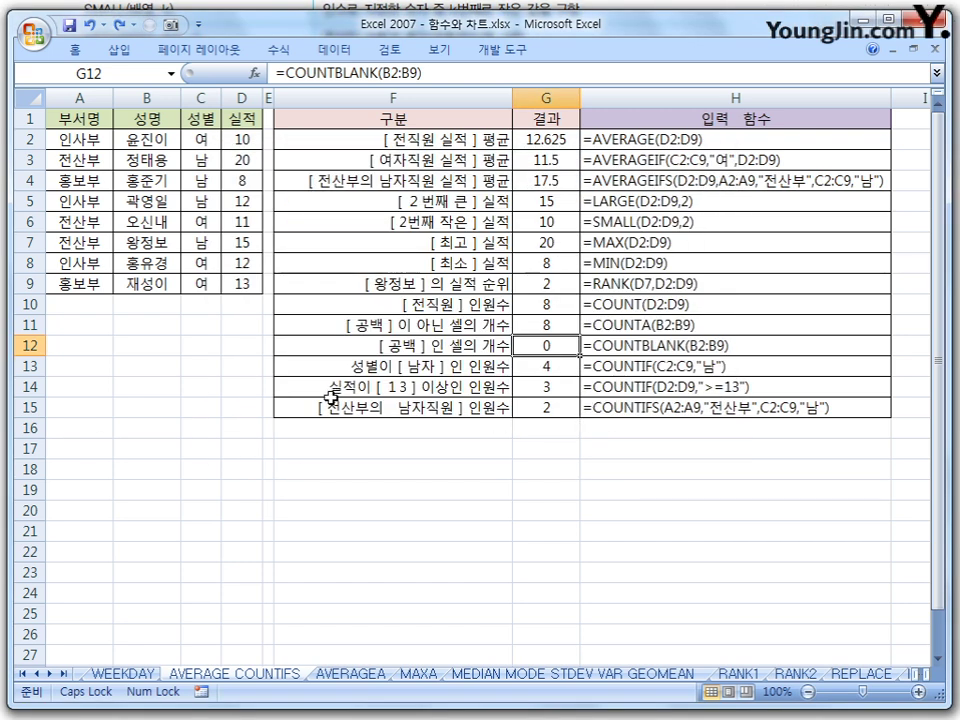
- Clear the name in B8 to test the COUNTBLANK formula in G12, and undo the deletion
click(160, 269)
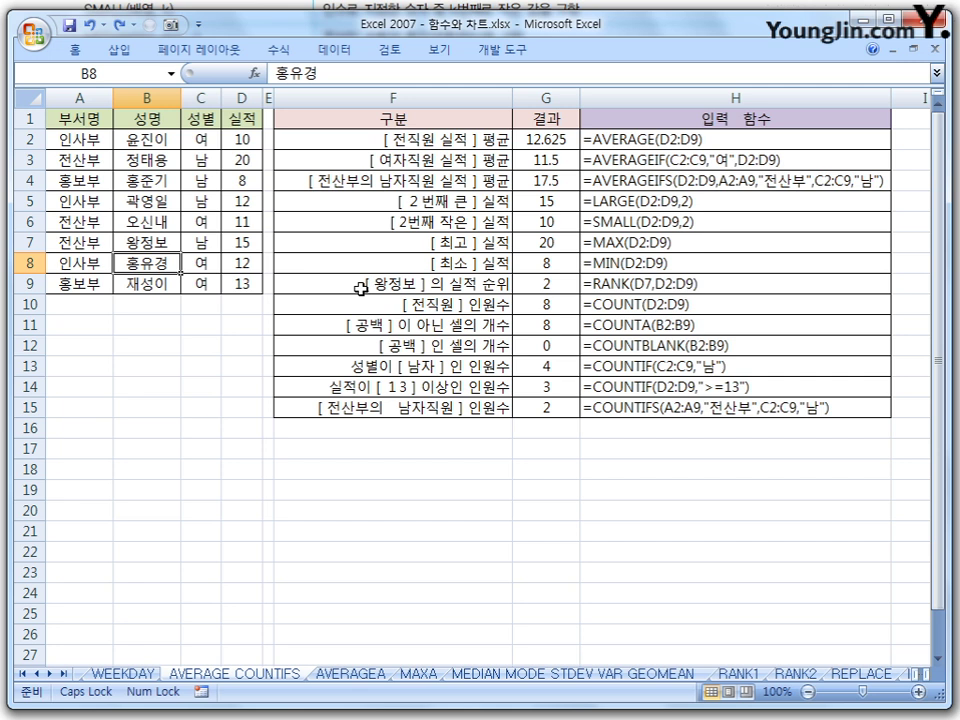
key(Delete)
click(568, 348)
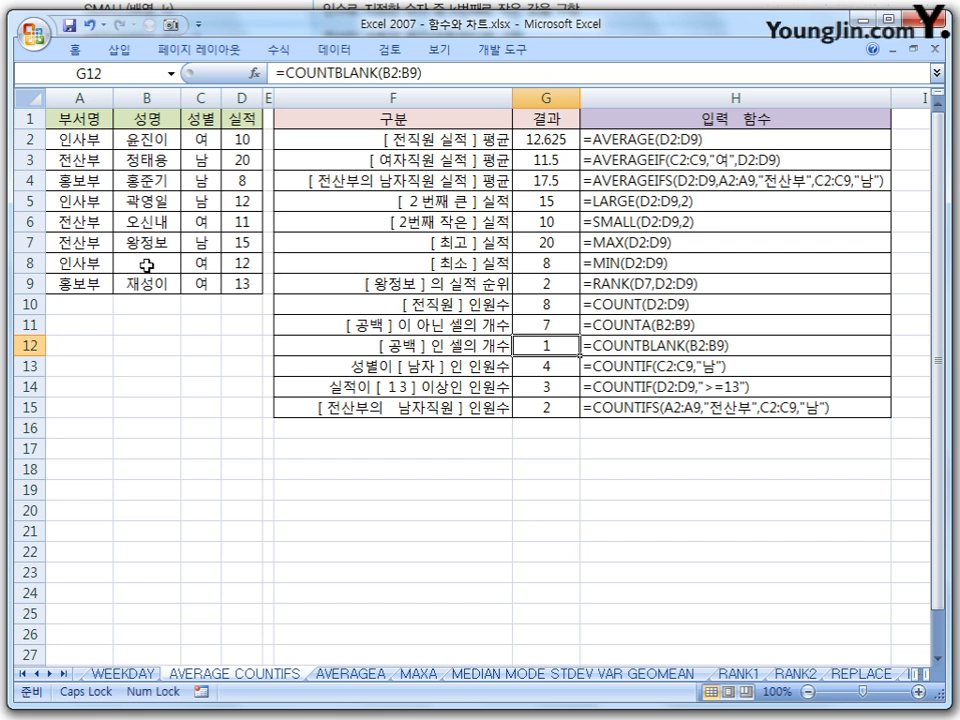
key(ctrl+z)
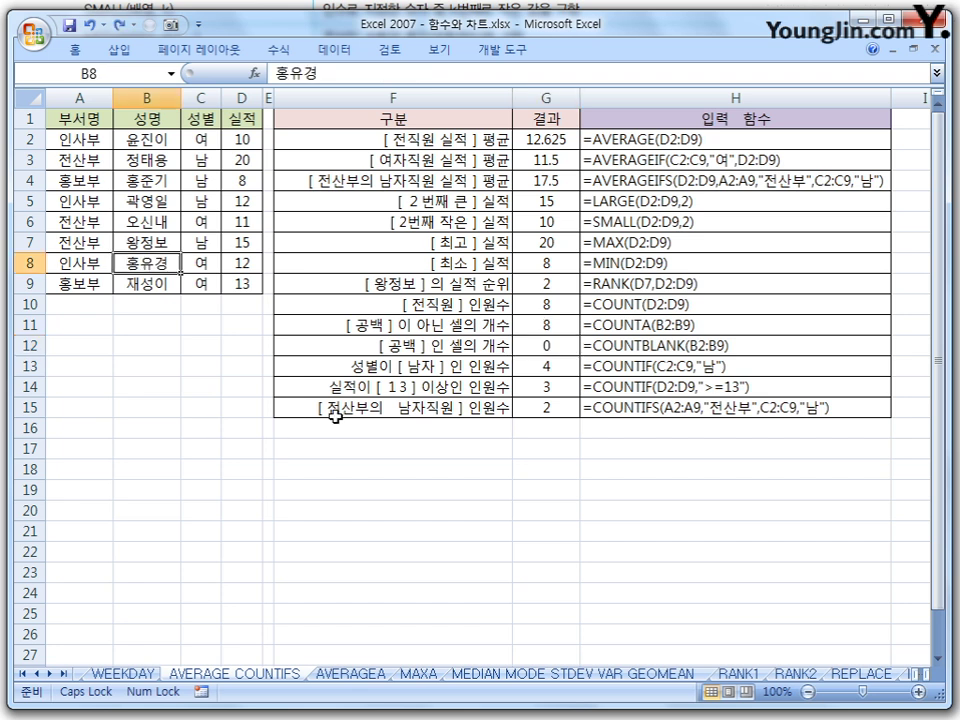
- Examine the COUNTBLANK example in row 12 and the COUNTIF example for male employees in row 13
click(566, 352)
click(650, 345)
click(526, 367)
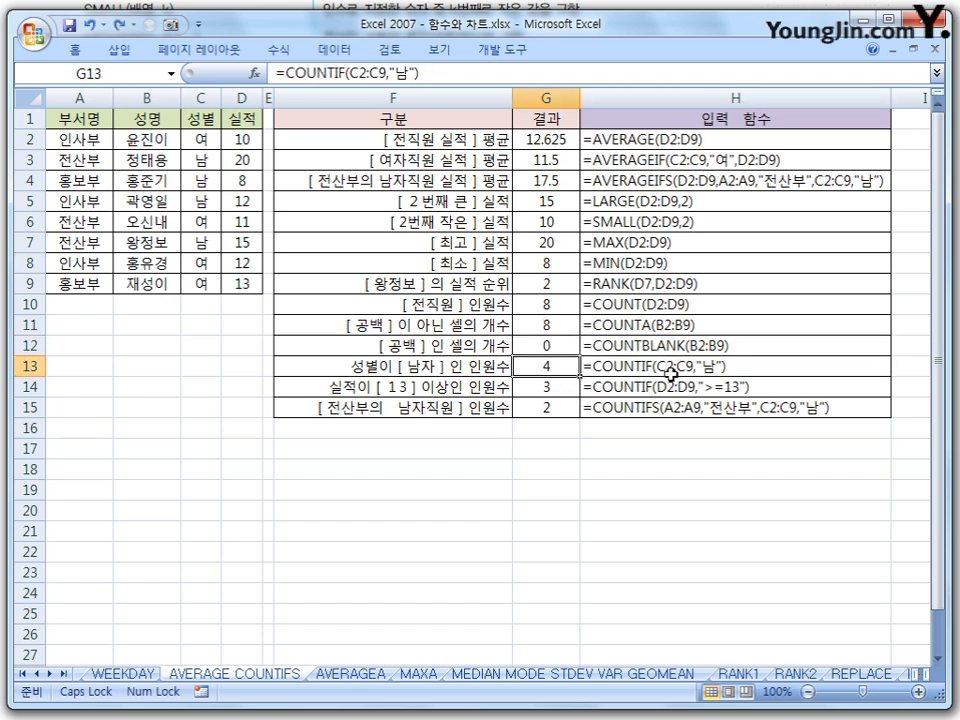
click(640, 365)
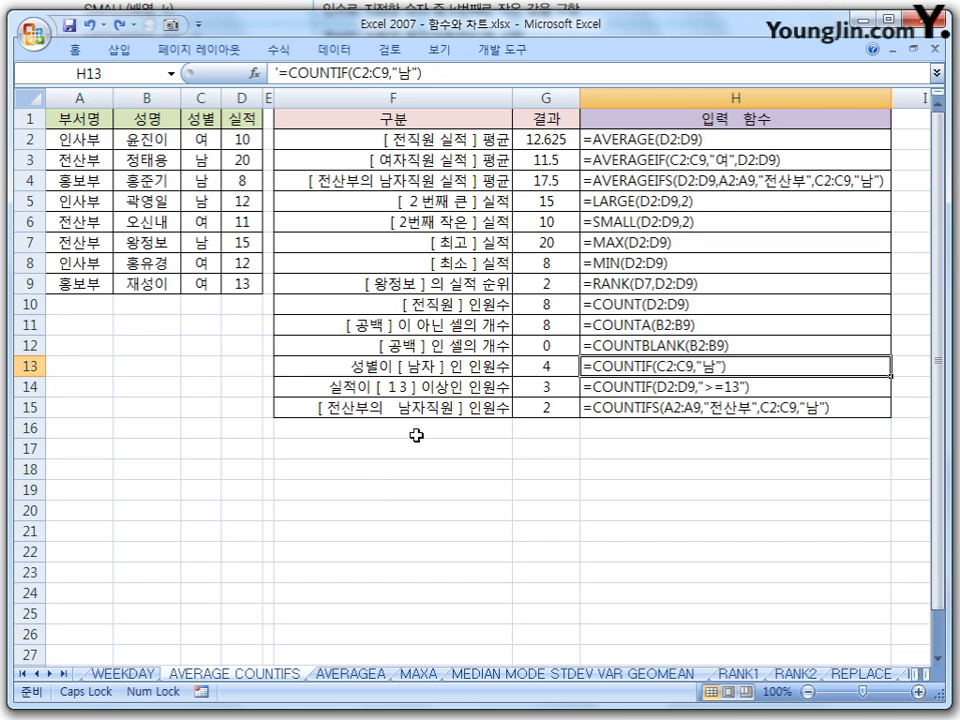
- Annotate the row 13 COUNTIF example with the screen pen, marking its description, range C2:C9, criterion "남", matching cells and result
key(ctrl+2)
mouse_move(358, 382)
mouse_down()
mouse_move(364, 372)
mouse_move(482, 376)
mouse_up()
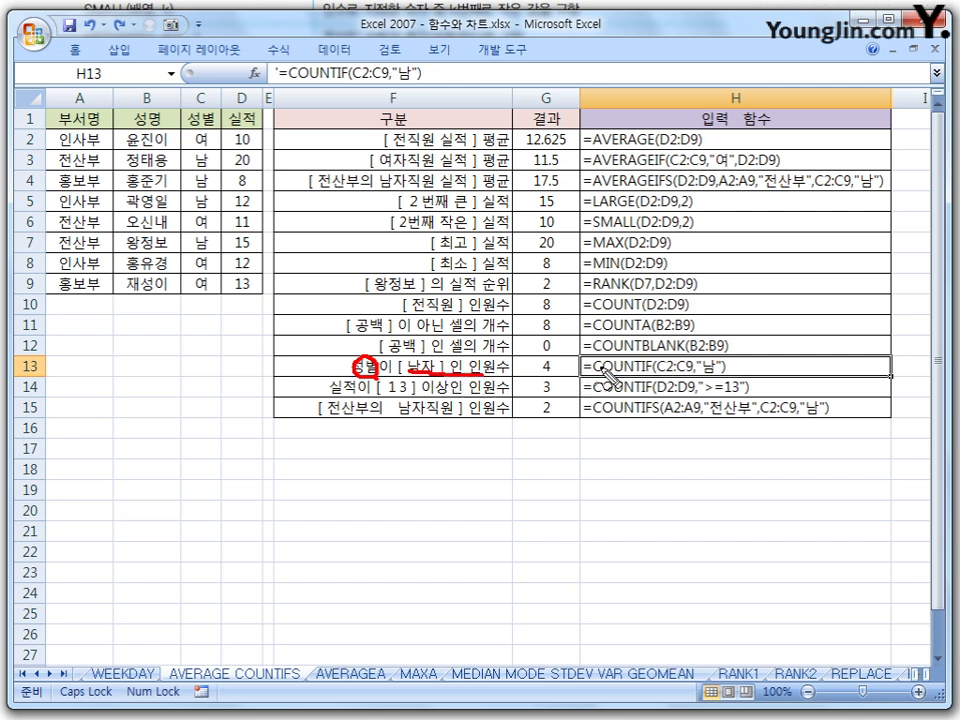
drag(590, 379, 691, 379)
mouse_move(211, 131)
mouse_down()
mouse_move(227, 186)
mouse_move(205, 280)
mouse_up()
mouse_move(713, 370)
mouse_down()
mouse_move(728, 386)
mouse_move(707, 364)
mouse_move(731, 372)
mouse_up()
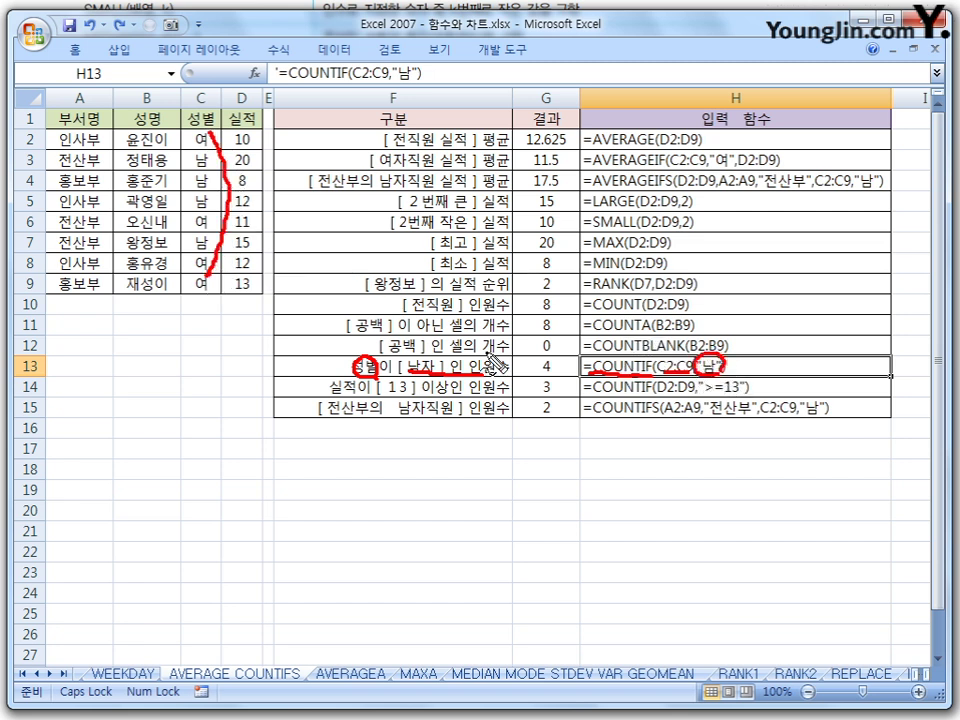
drag(208, 153, 203, 248)
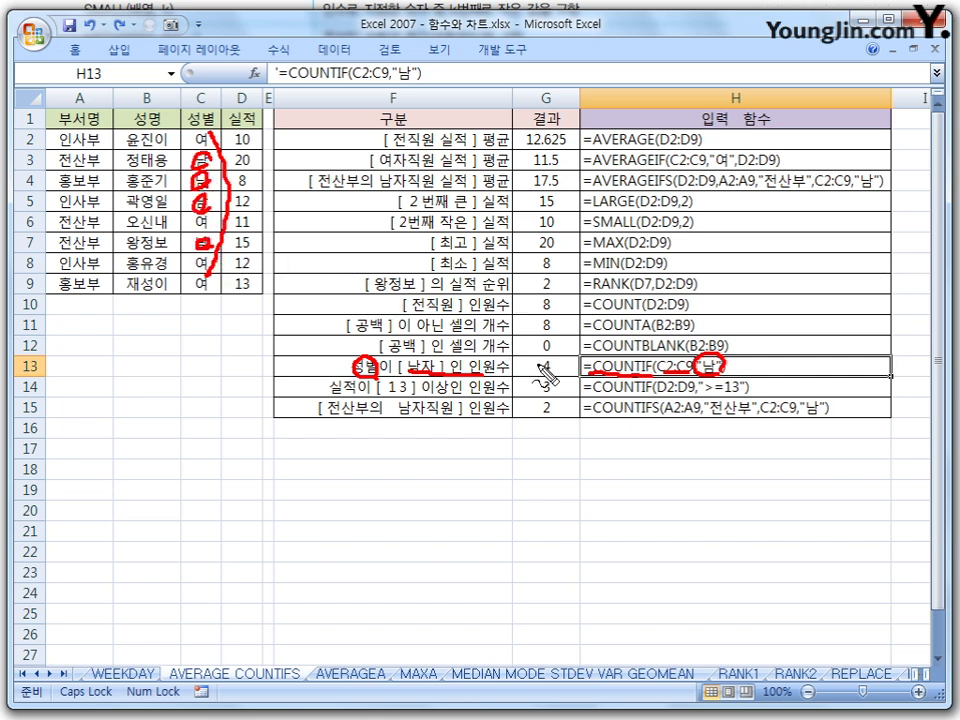
mouse_move(546, 360)
mouse_down()
mouse_move(553, 381)
mouse_move(566, 362)
mouse_up()
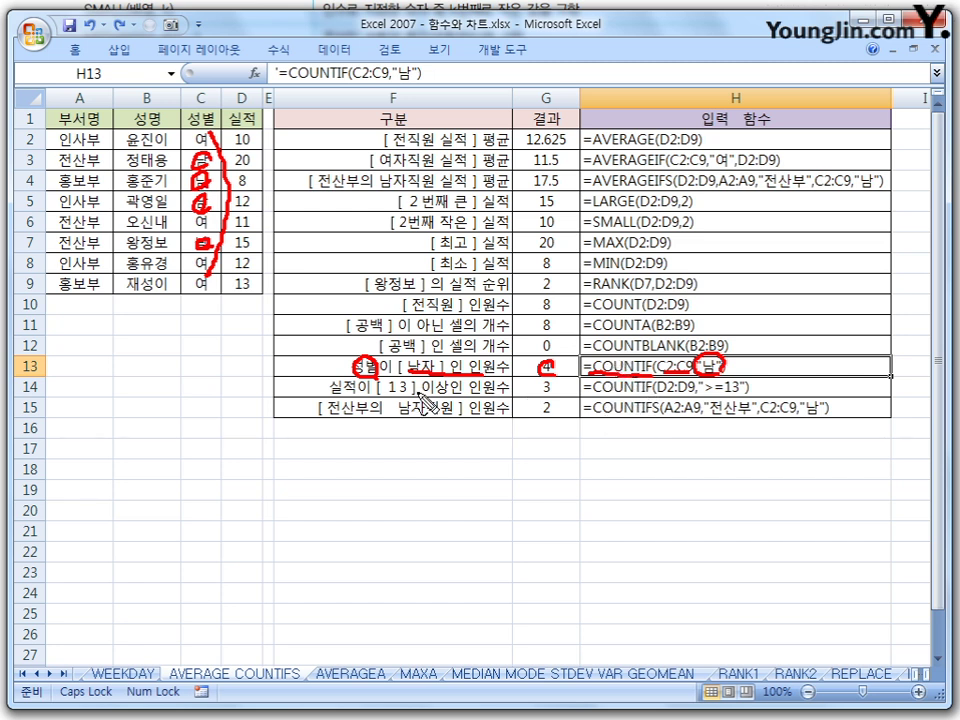
- Annotate the row 14 COUNTIF example, marking range D2:D9 and its criterion, and handwrite ">=13" below the table
drag(331, 397, 436, 402)
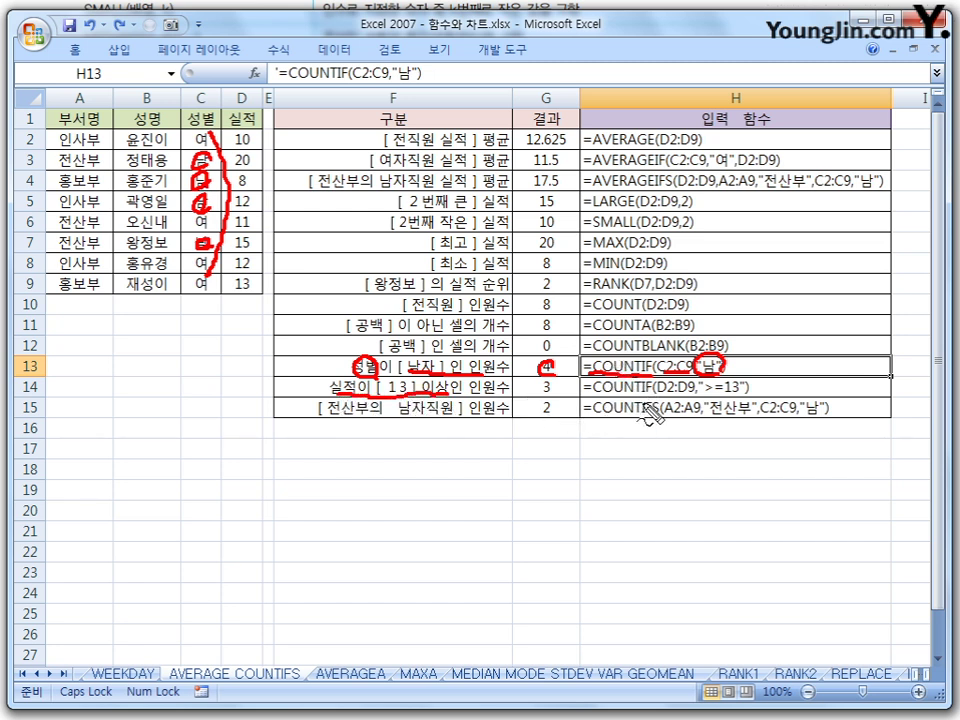
drag(592, 395, 692, 406)
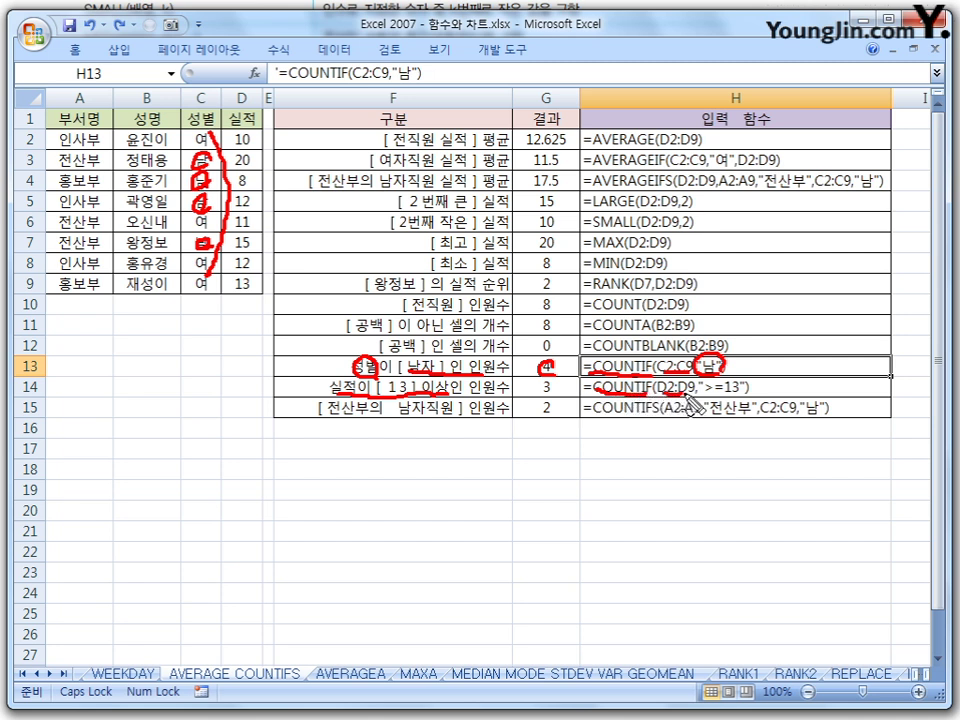
drag(256, 128, 286, 272)
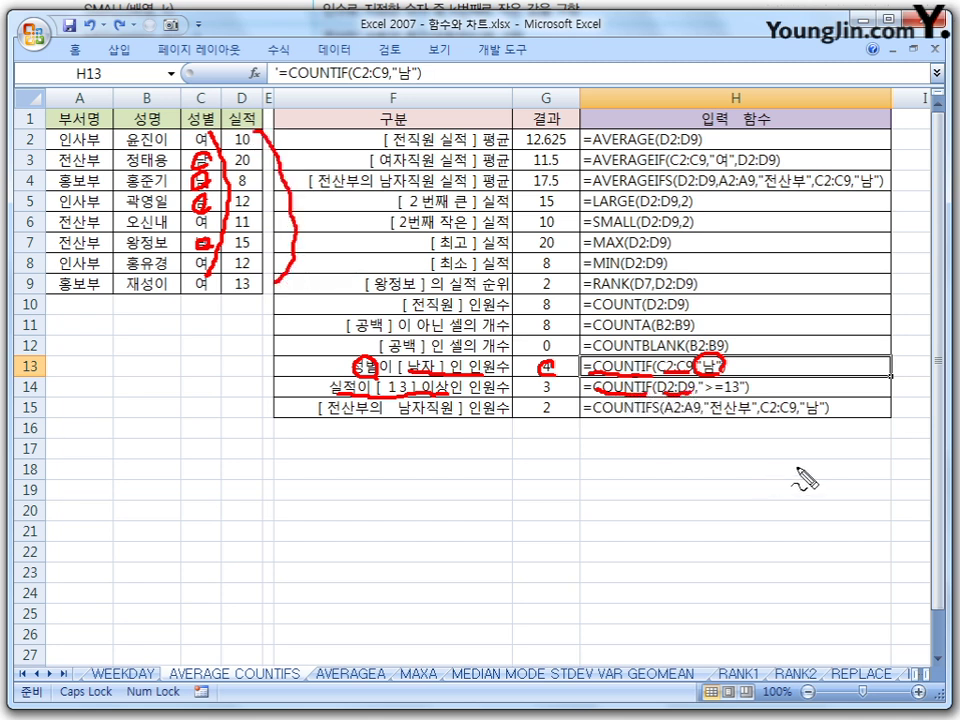
drag(630, 476, 636, 460)
drag(637, 477, 643, 462)
mouse_move(688, 482)
mouse_down()
mouse_move(680, 497)
mouse_move(738, 476)
mouse_move(740, 488)
mouse_move(747, 480)
mouse_move(756, 490)
mouse_move(777, 467)
mouse_up()
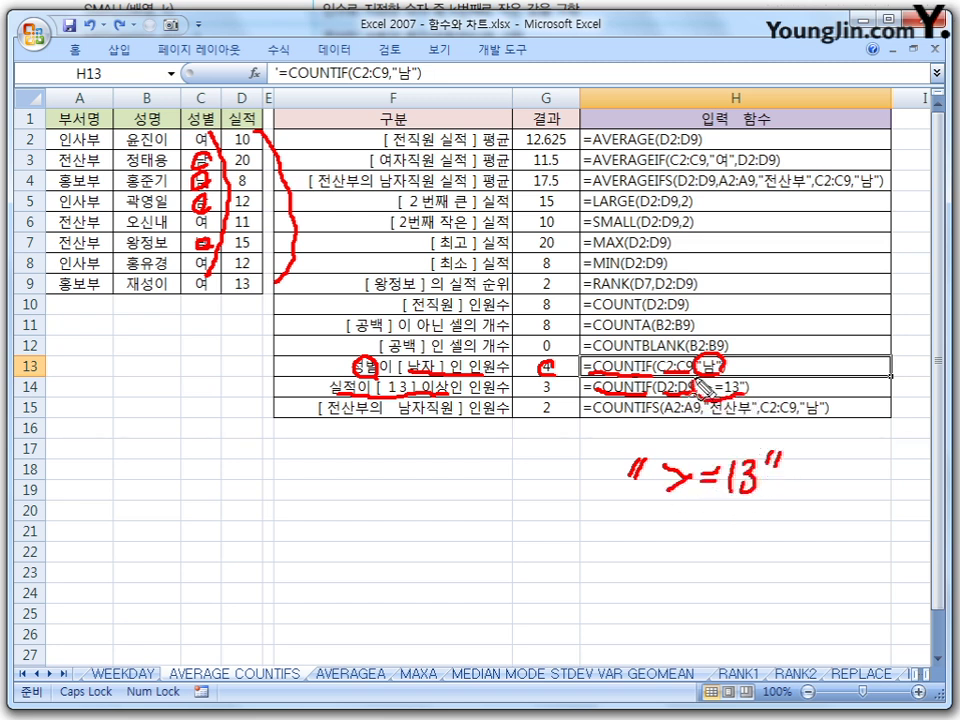
mouse_move(727, 369)
mouse_down()
mouse_move(745, 391)
mouse_move(735, 367)
mouse_up()
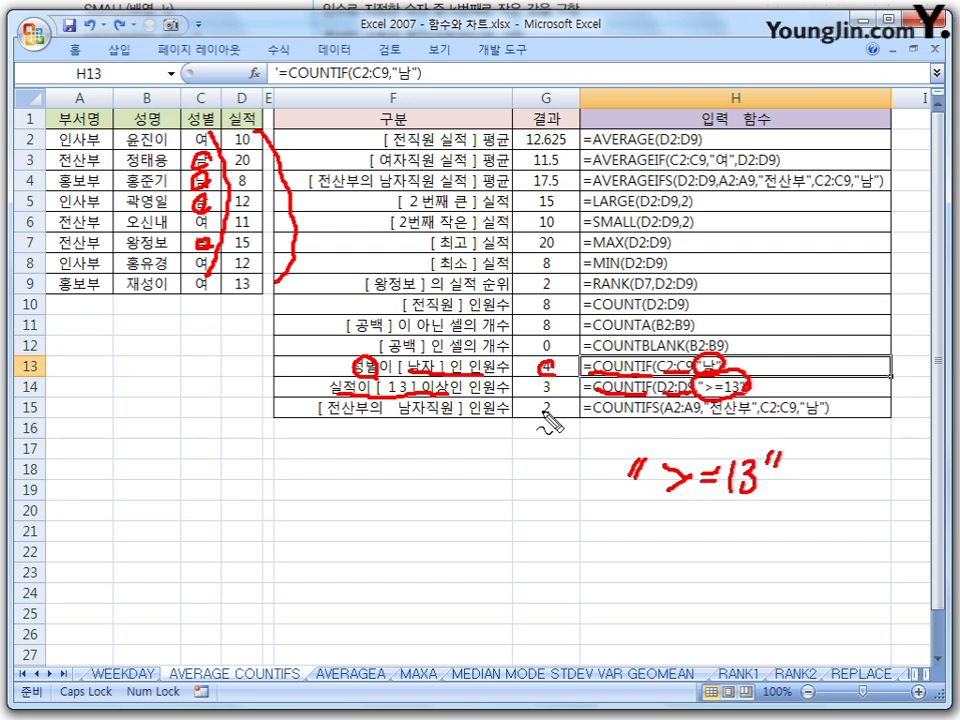
- Annotate the row 15 COUNTIFS example, marking ranges A2:A9 and C2:C9, the criteria "전산부" and "남", and the result
drag(583, 418, 708, 421)
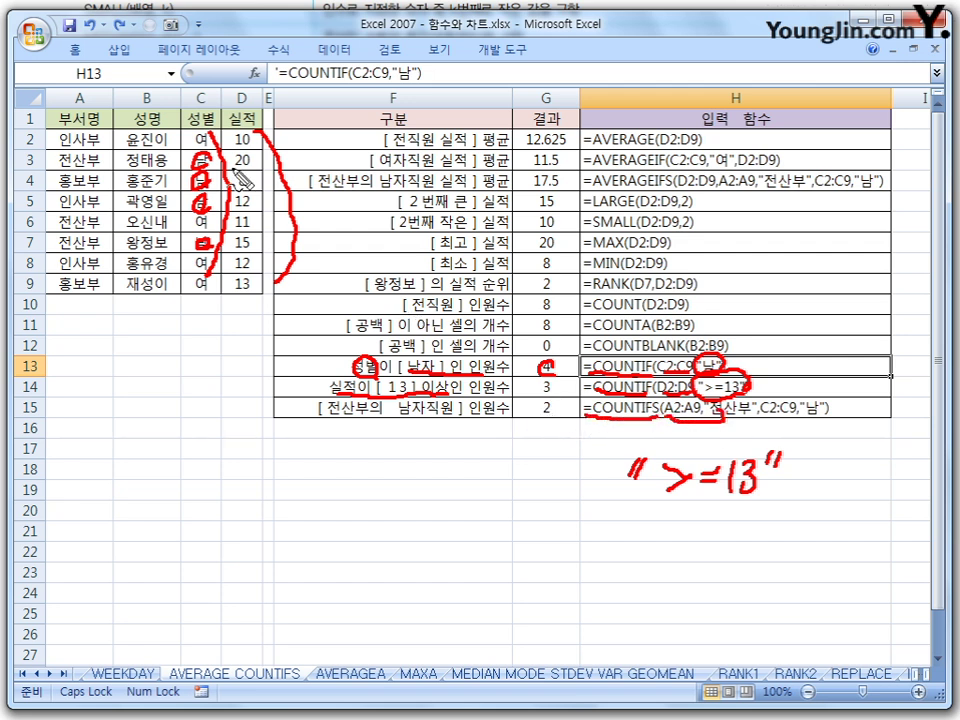
drag(86, 132, 126, 242)
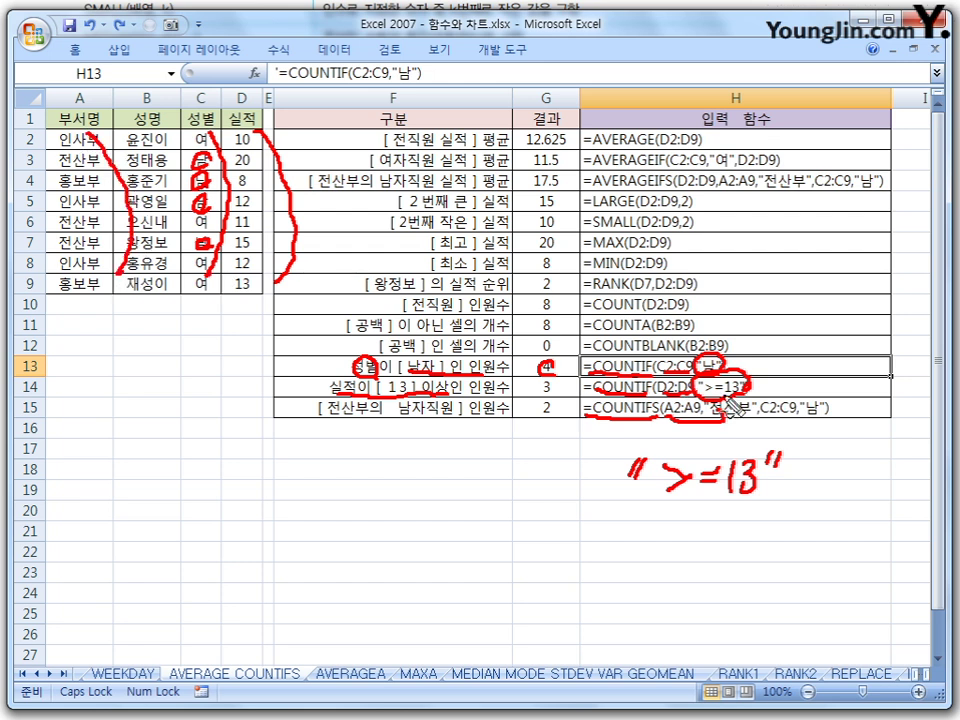
mouse_move(366, 433)
mouse_down()
mouse_move(332, 429)
mouse_move(366, 404)
mouse_up()
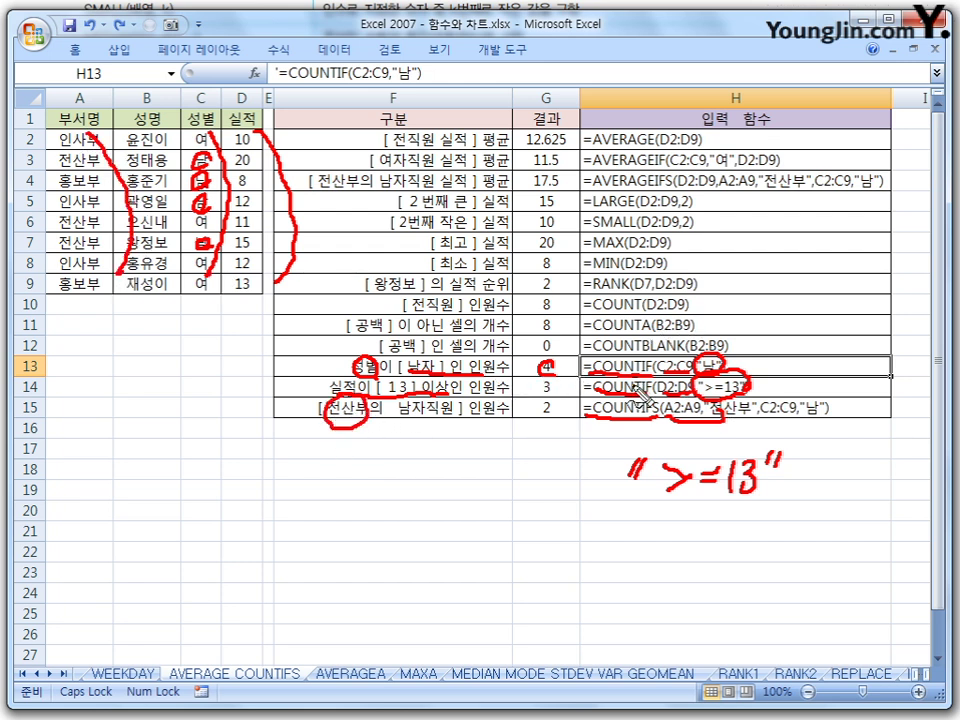
drag(213, 138, 233, 148)
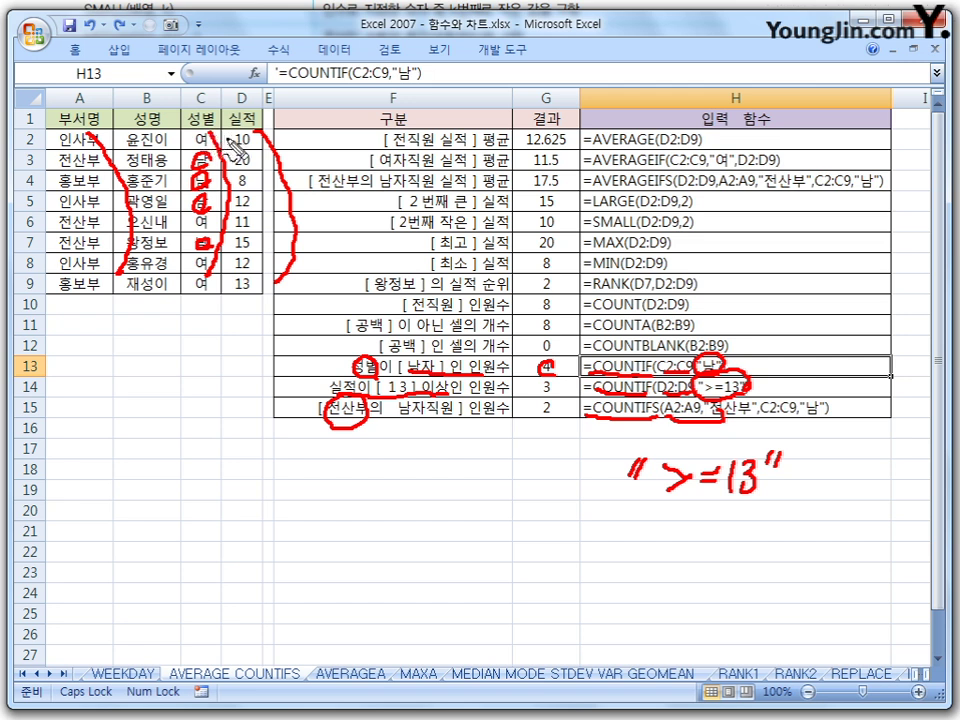
mouse_move(765, 418)
mouse_down()
mouse_move(793, 424)
mouse_move(818, 402)
mouse_up()
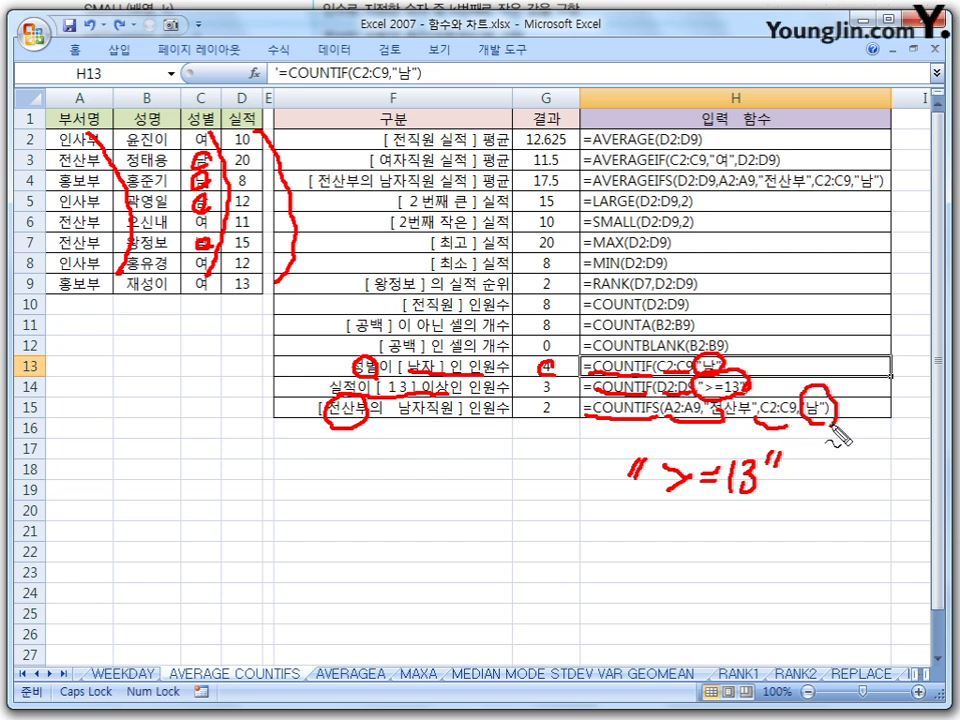
mouse_move(835, 435)
mouse_down()
mouse_move(715, 425)
mouse_move(725, 410)
mouse_move(763, 429)
mouse_move(812, 428)
mouse_up()
drag(560, 400, 546, 413)
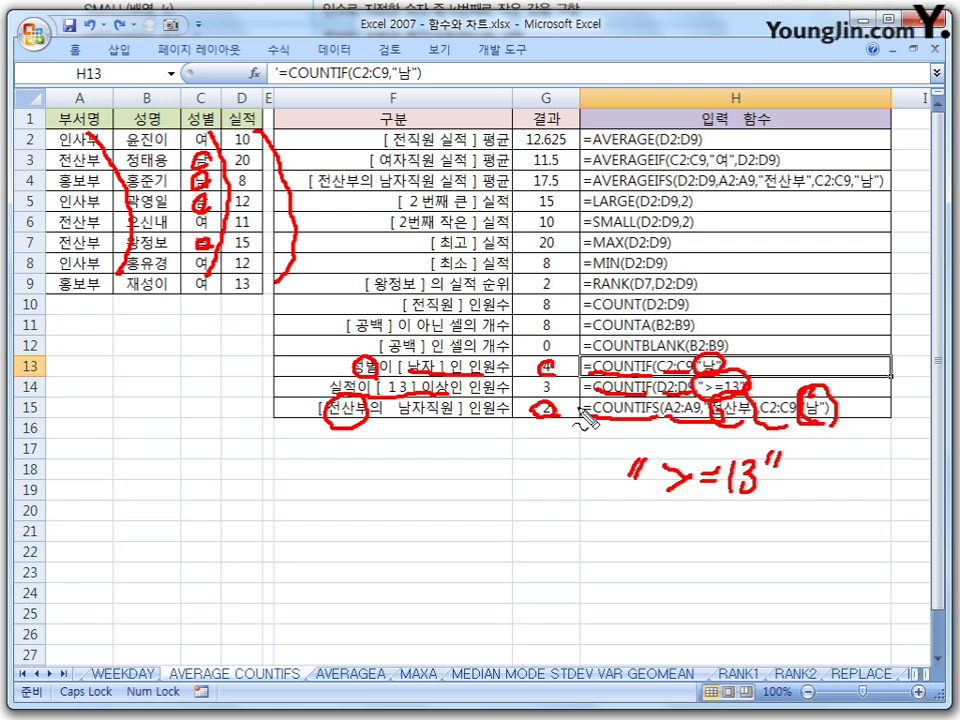
- Mark the 전산부 rows that meet or fail the COUNTIFS criteria, and erase all pen annotations
drag(55, 138, 135, 138)
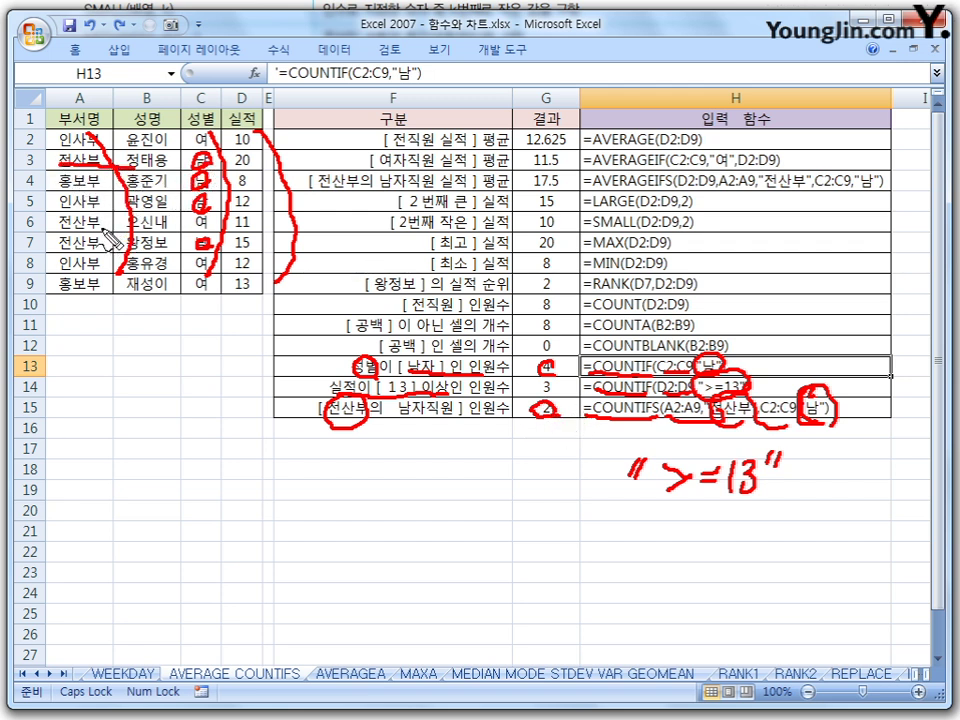
drag(55, 247, 200, 248)
mouse_move(86, 215)
mouse_down()
mouse_move(98, 228)
mouse_move(86, 228)
mouse_up()
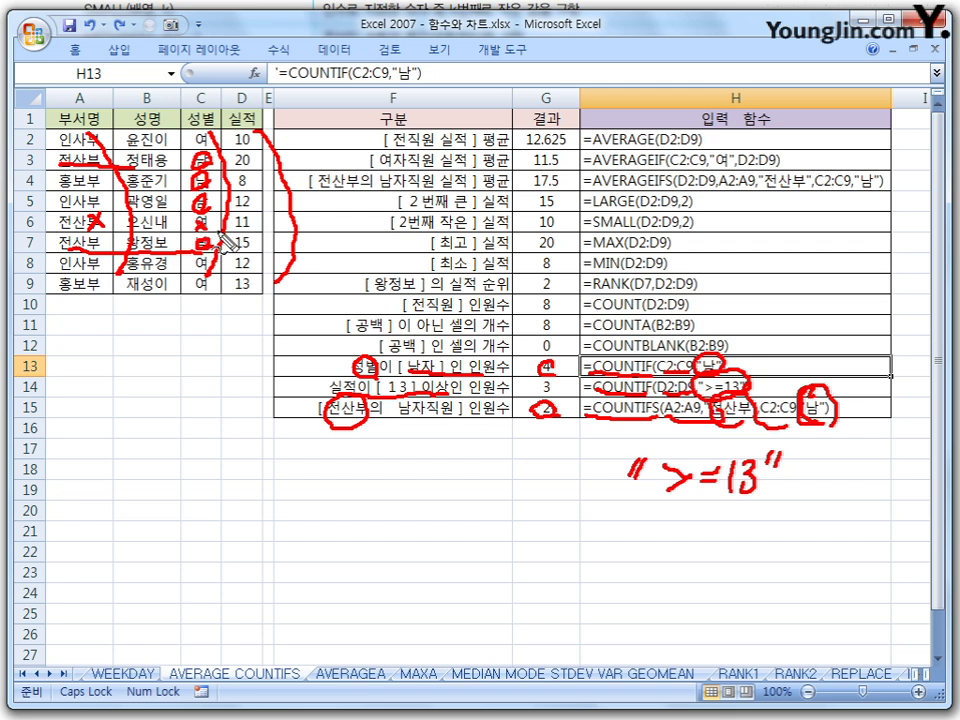
drag(186, 203, 200, 218)
key(Escape)
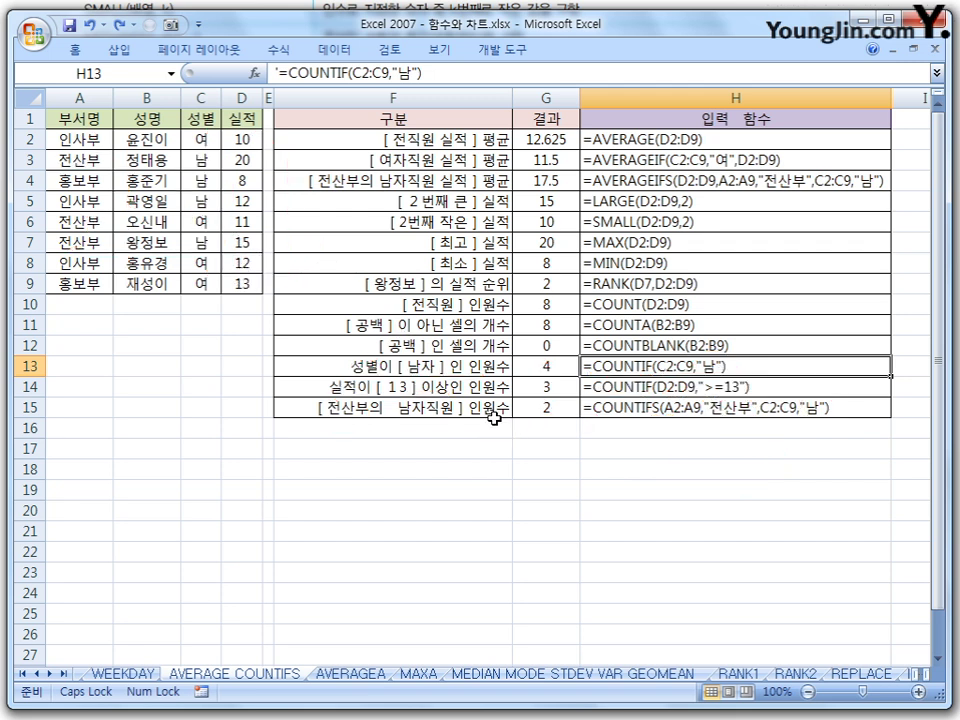
- Review the COUNT, COUNTA, COUNTBLANK, COUNTIF and COUNTIFS formula texts in H10 through H15
click(681, 302)
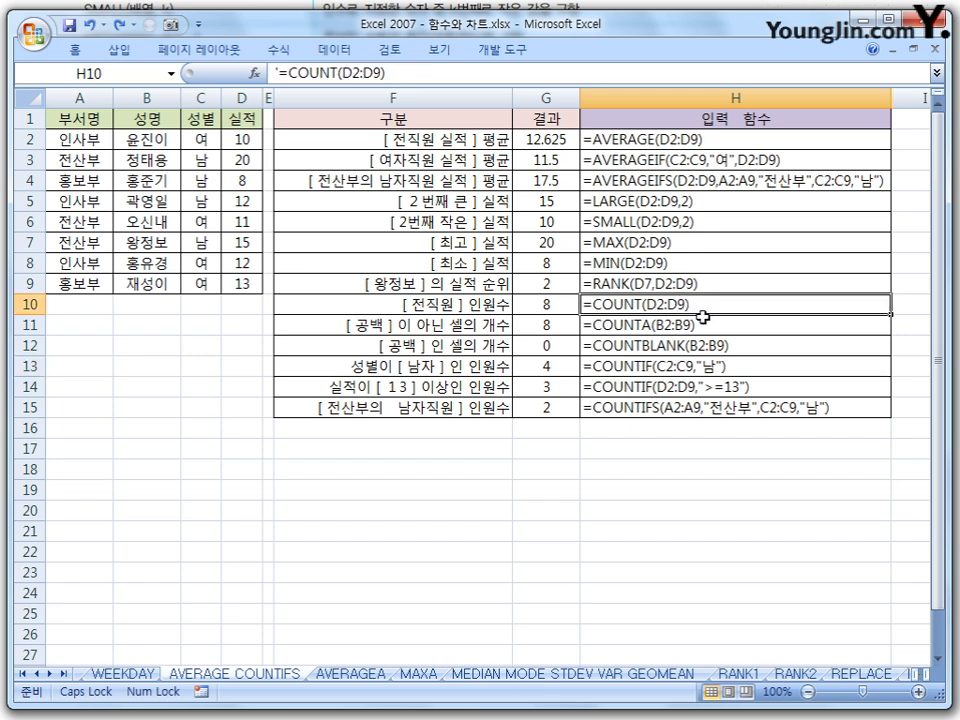
click(670, 325)
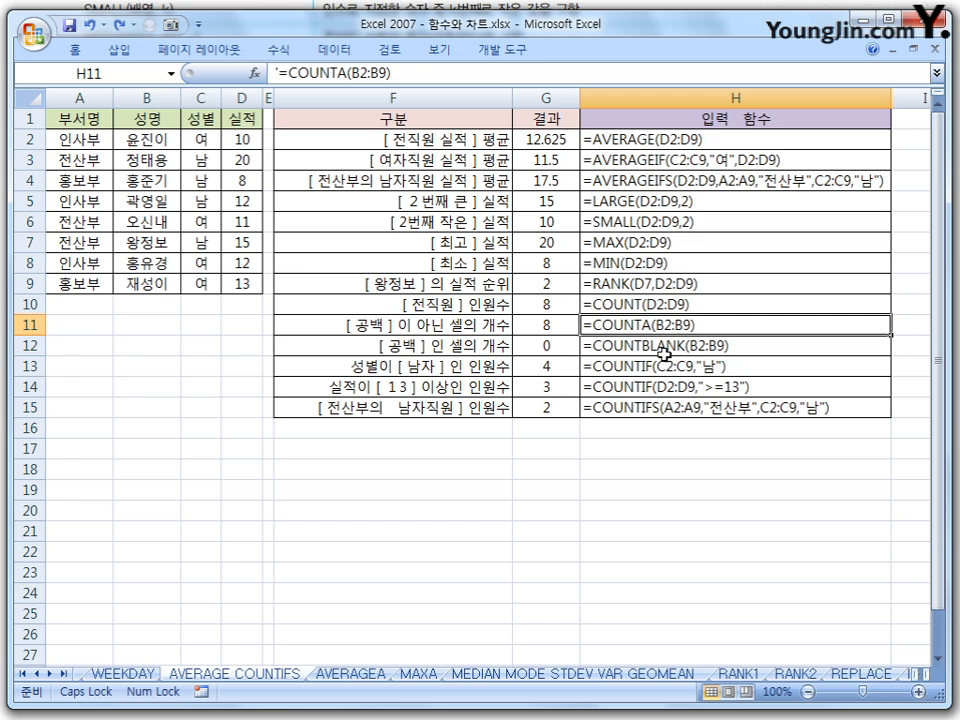
click(692, 347)
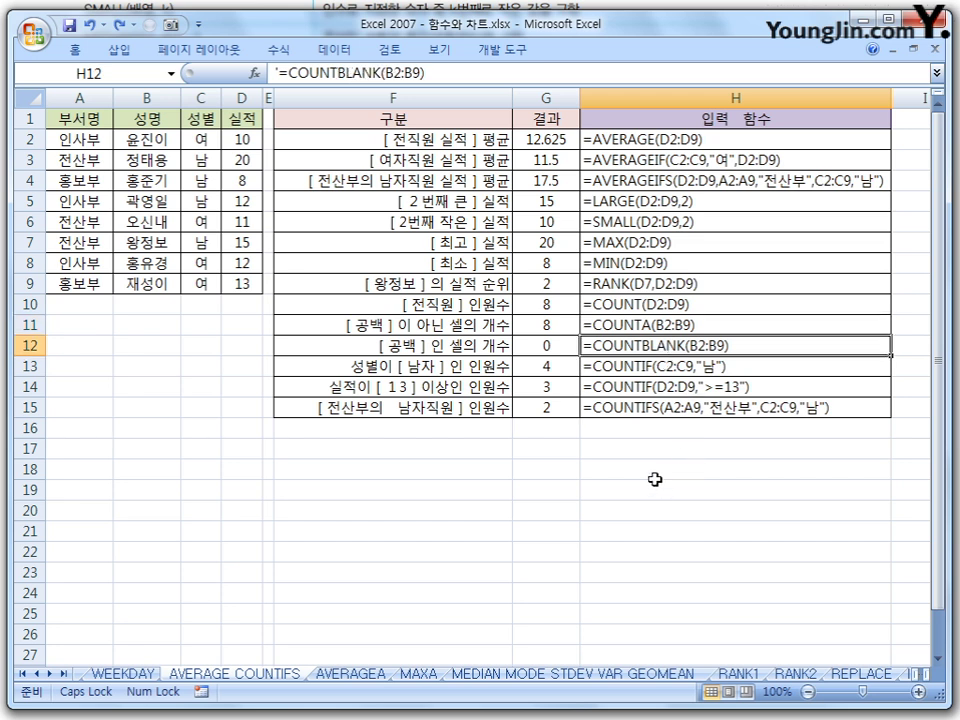
click(647, 367)
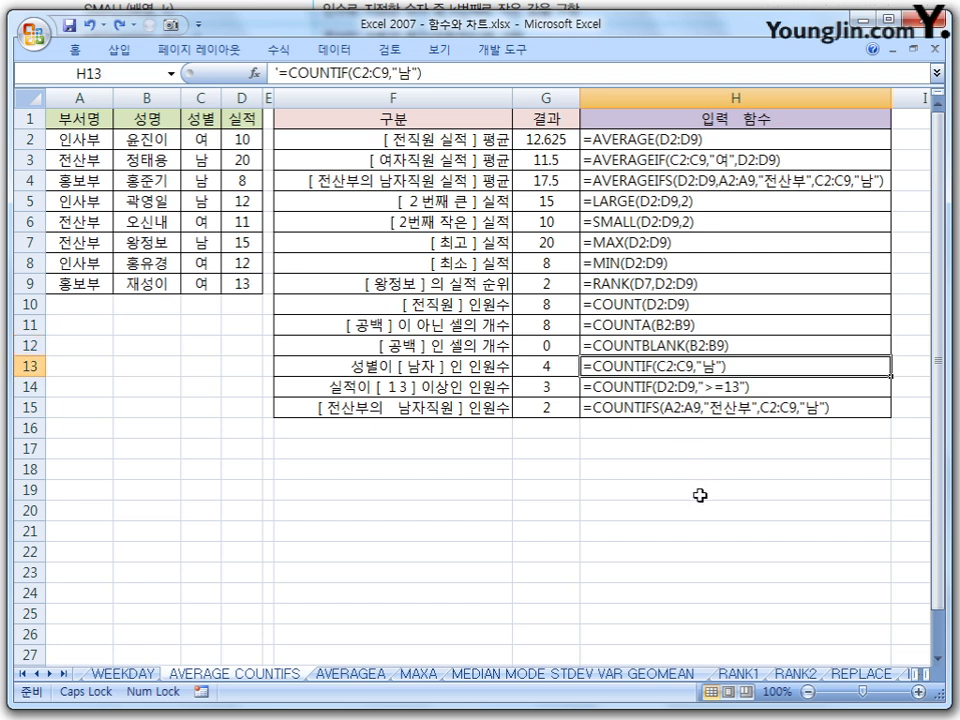
click(691, 390)
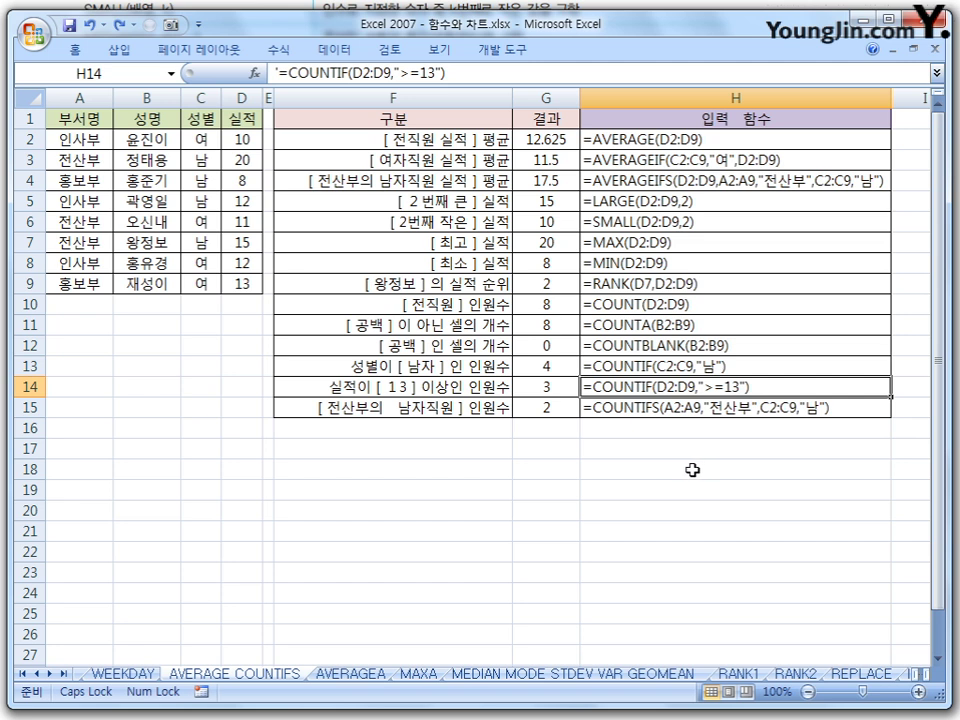
click(671, 412)
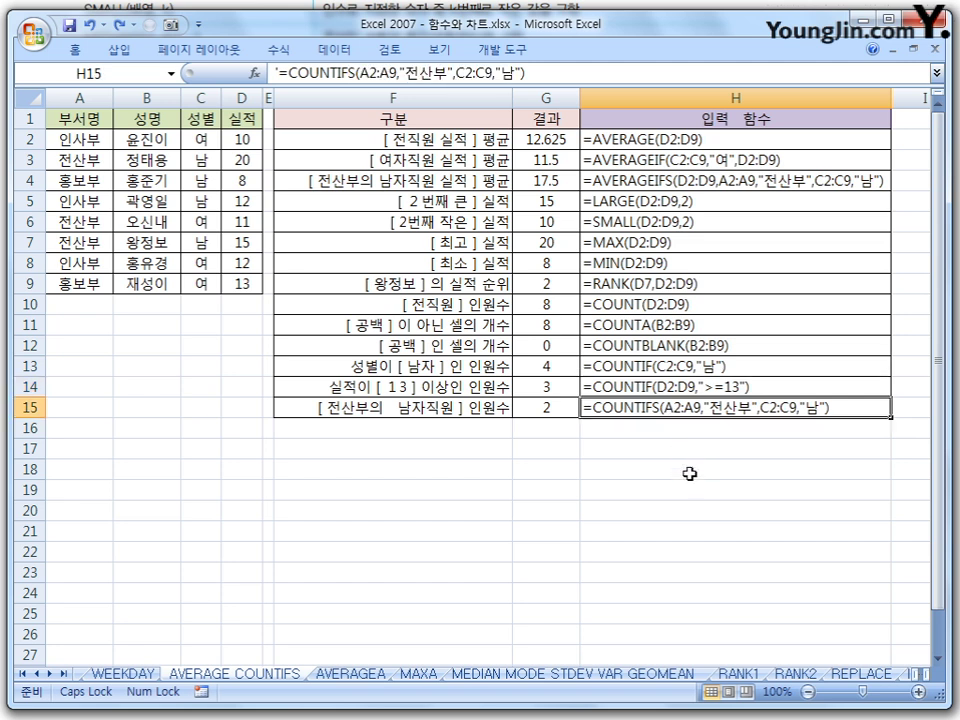